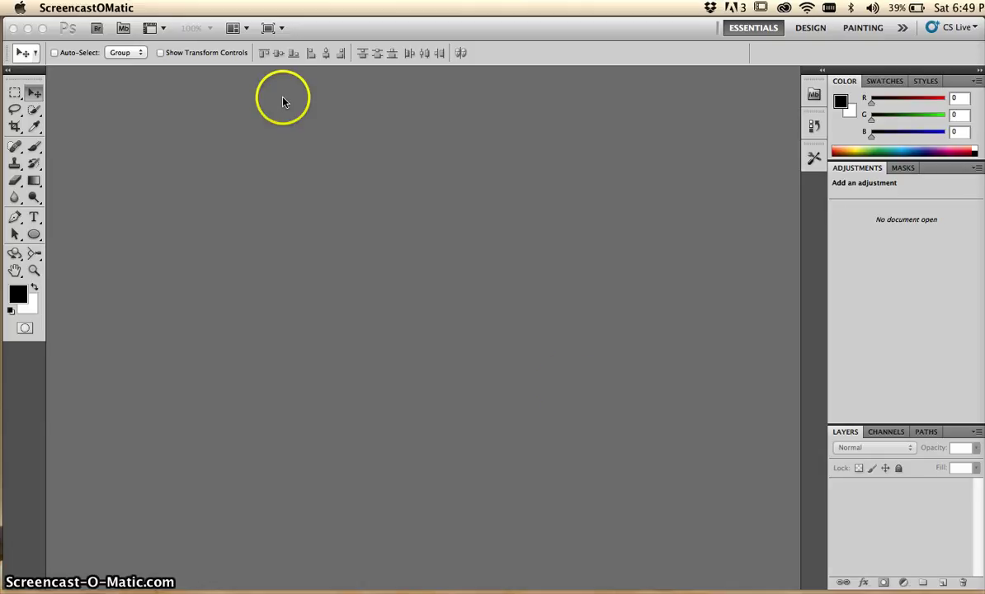
Create a new document named "3D practice" from the Web preset at 1024 x 768 pixels
click(372, 40)
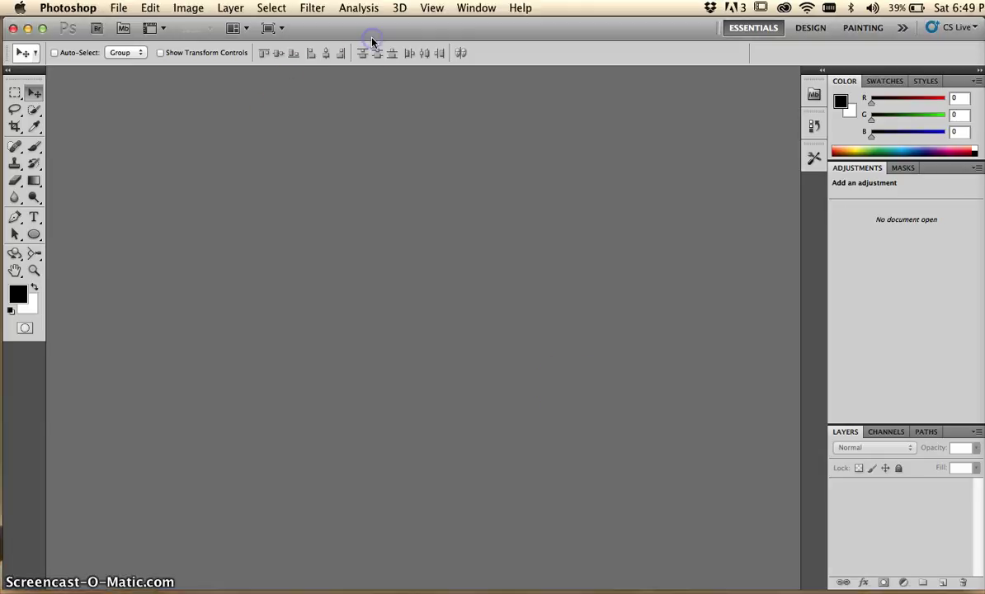
key(super+n)
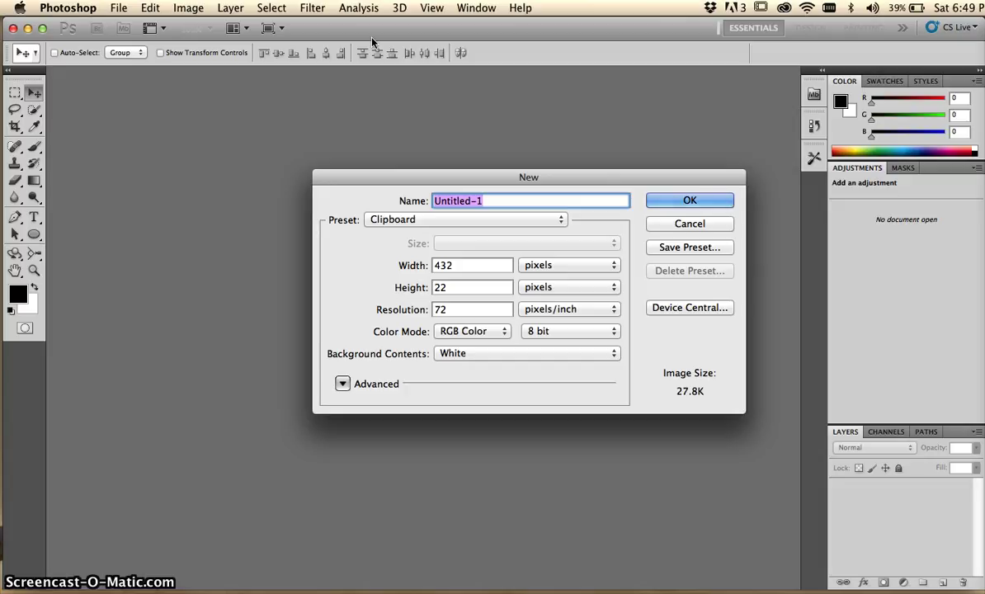
text(3D )
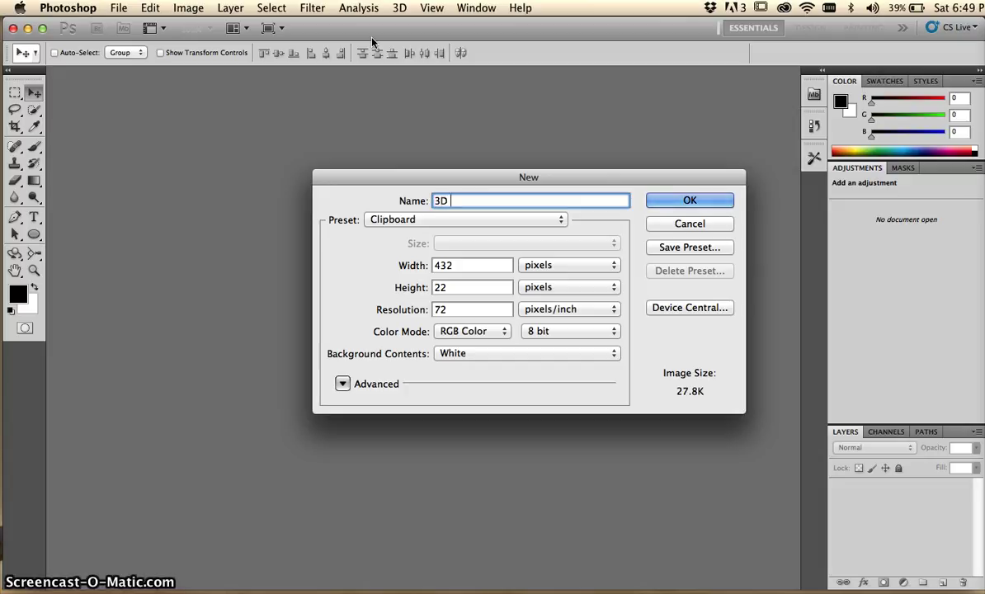
text(practice)
click(403, 220)
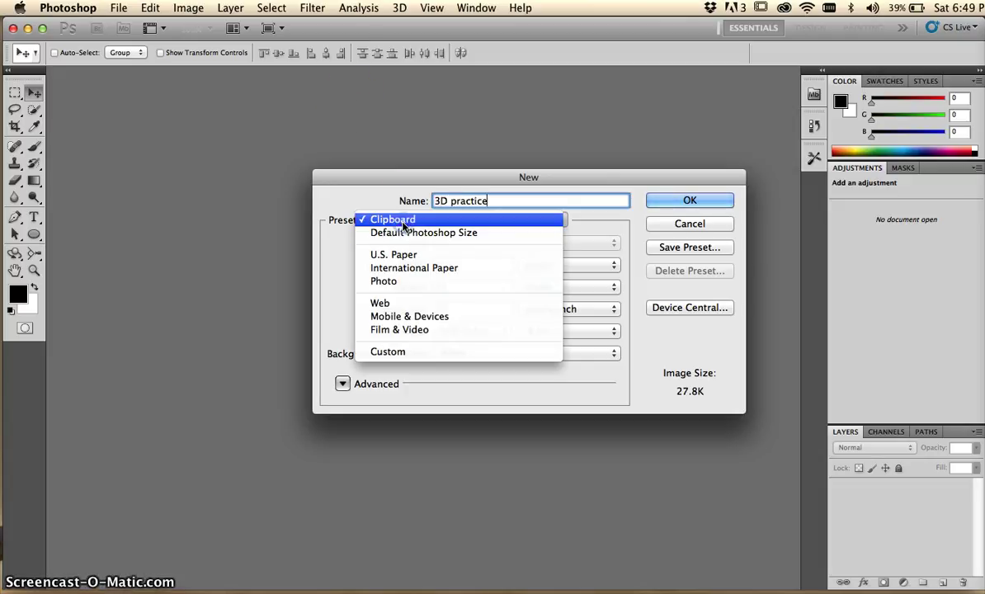
click(380, 303)
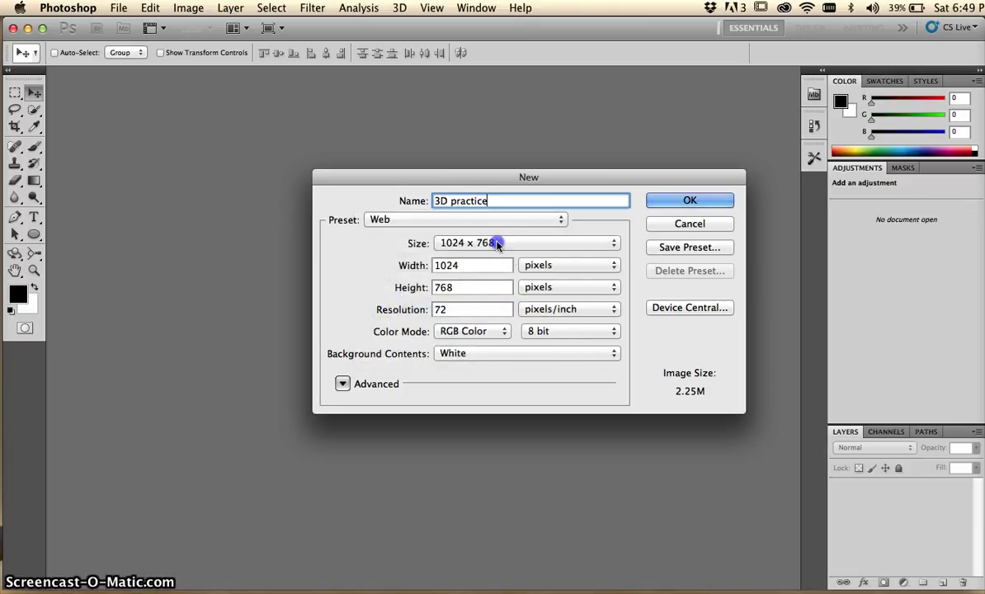
click(493, 243)
click(450, 244)
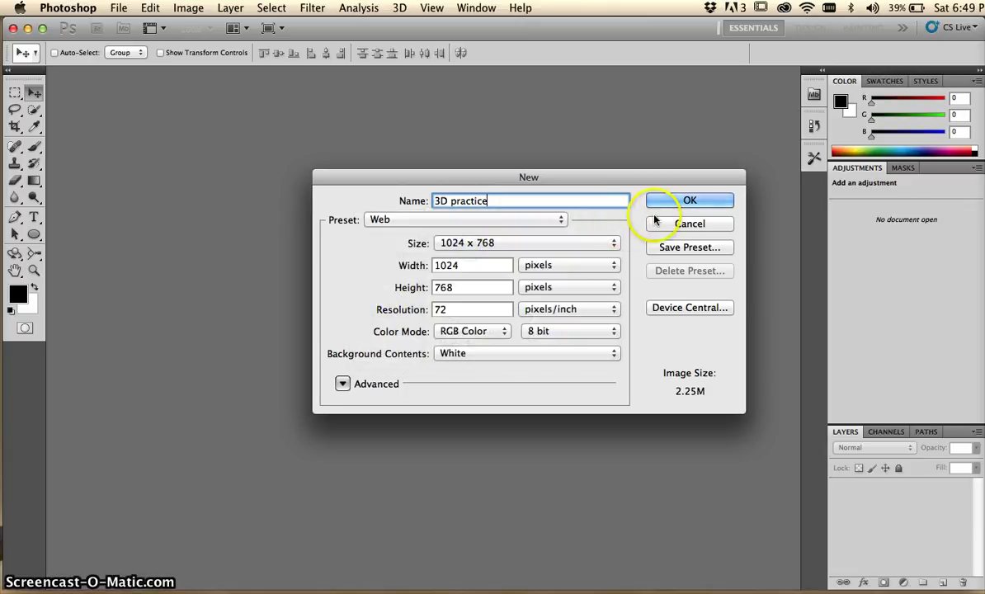
click(670, 202)
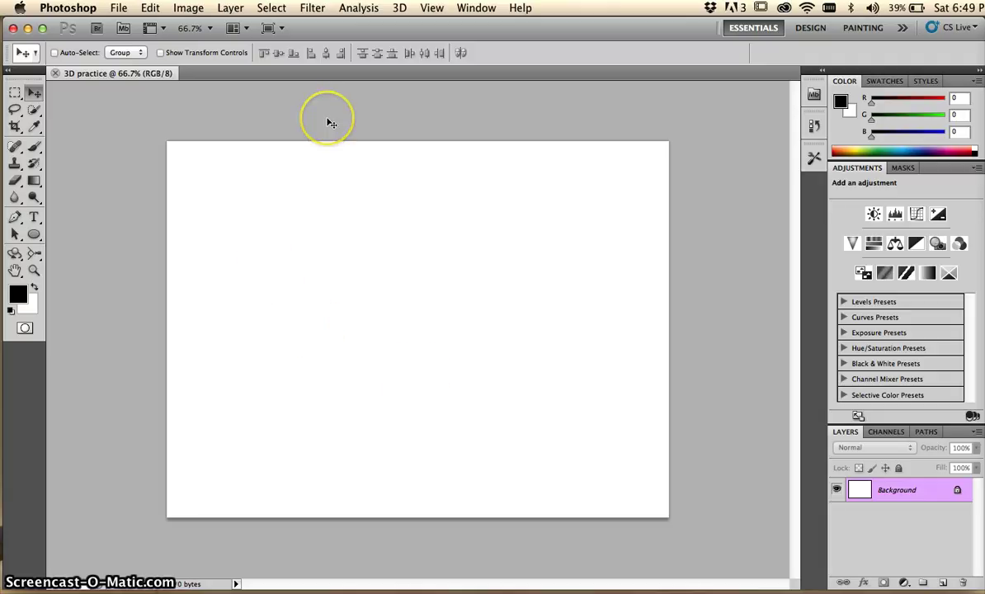
Add a new empty layer above the Background and hide the Background layer
click(943, 583)
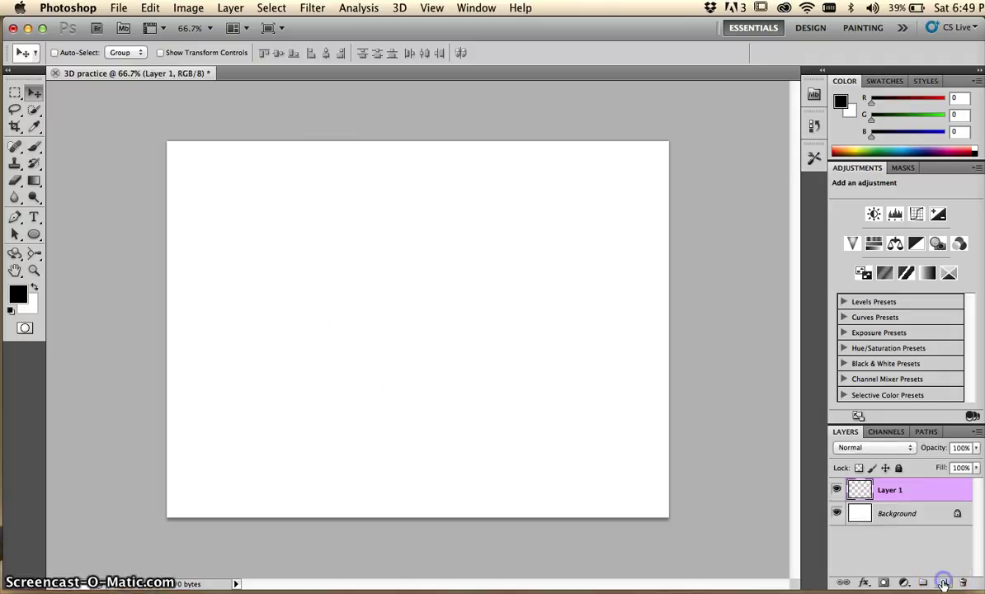
click(837, 514)
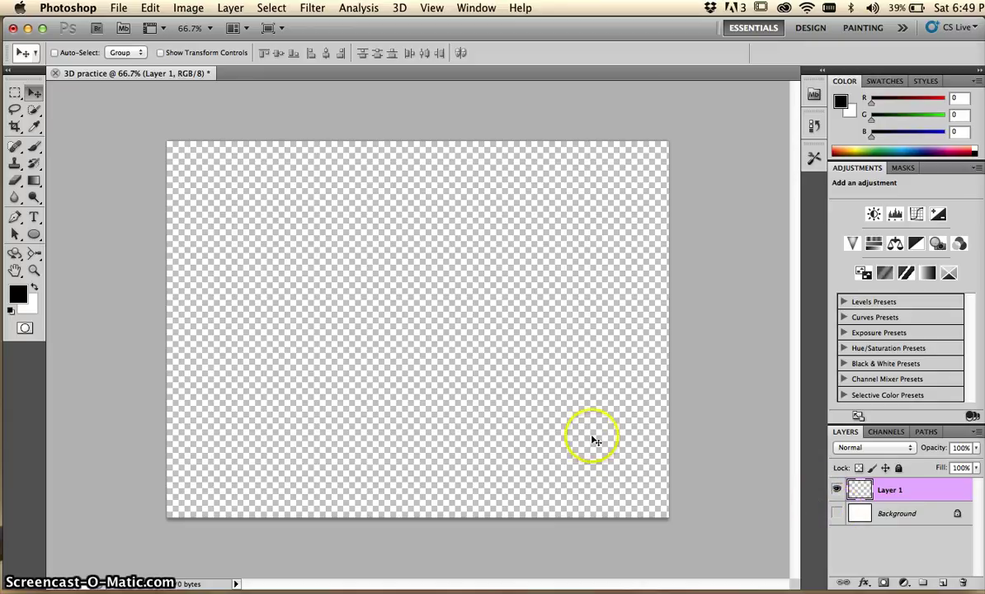
Turn the empty Layer 1 into a 3D Ring shape and move it slightly up and to the right on the canvas
click(433, 7)
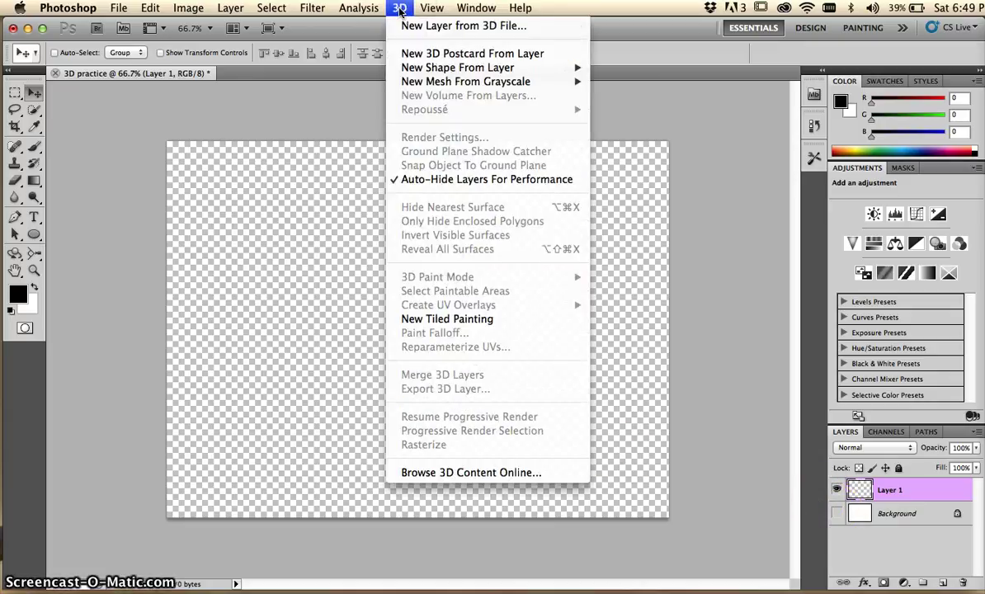
mouse_move(403, 9)
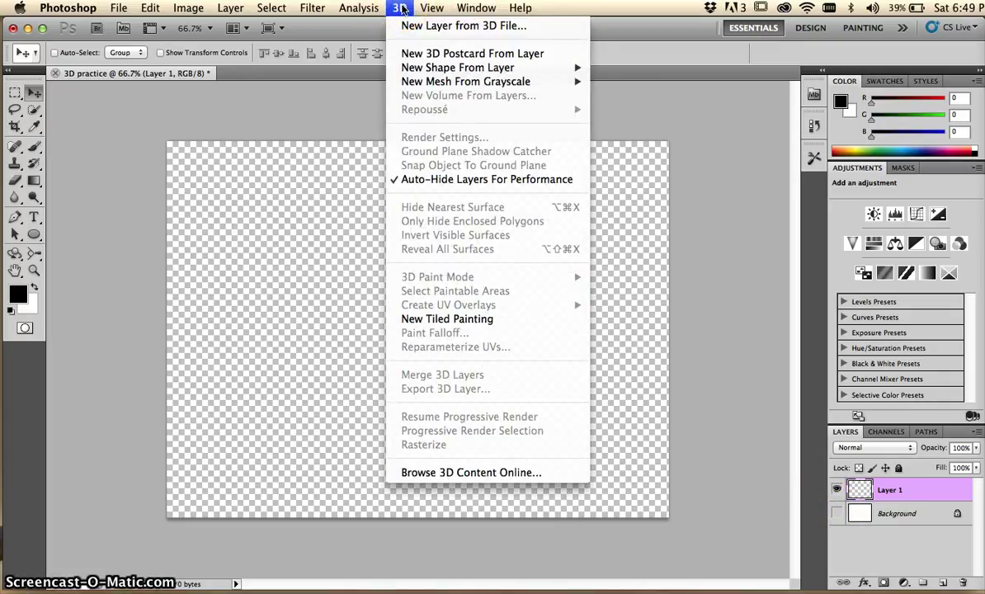
mouse_move(428, 73)
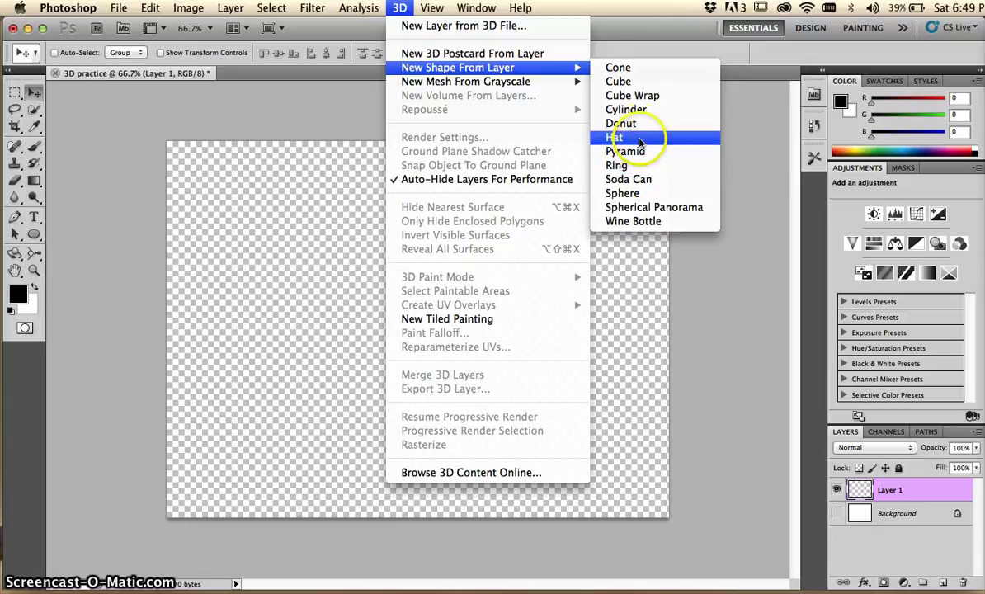
click(637, 167)
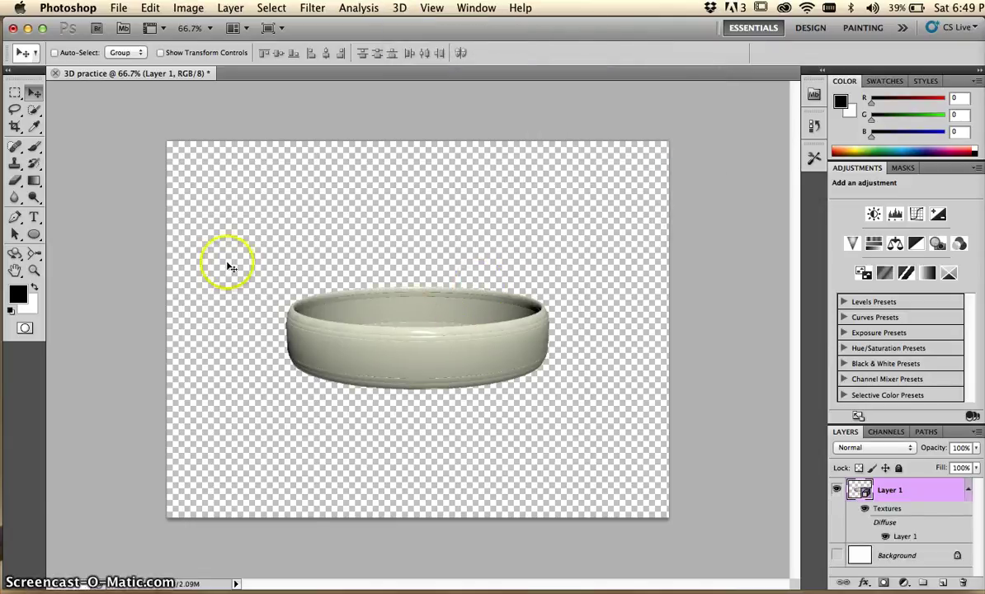
drag(451, 323, 476, 312)
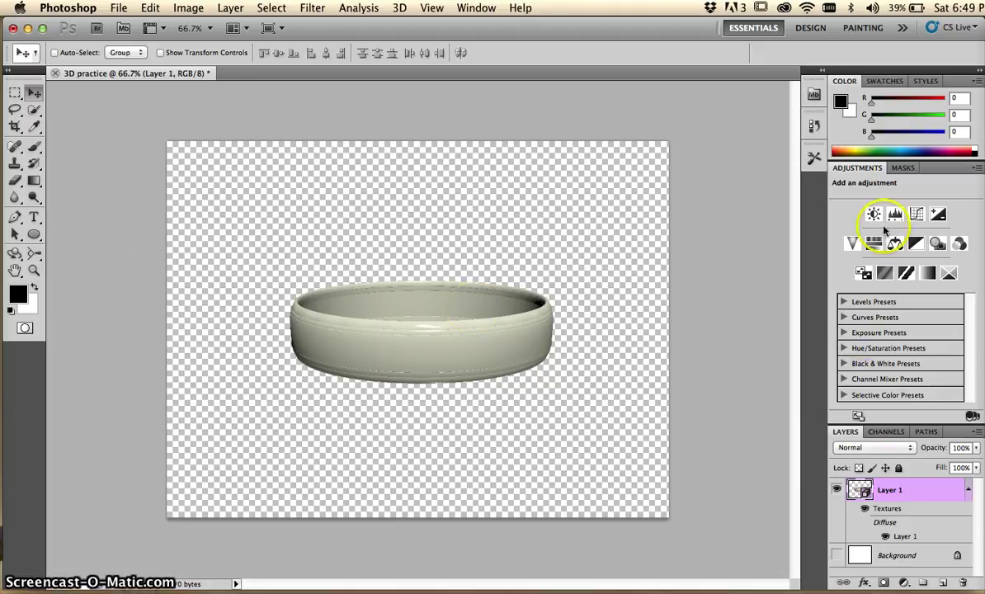
Collapse the Adjustments panel and rotate the ring with the 3D Object Rotate tool to about X -2.4, Y -11.1, Z 5.5
double_click(858, 167)
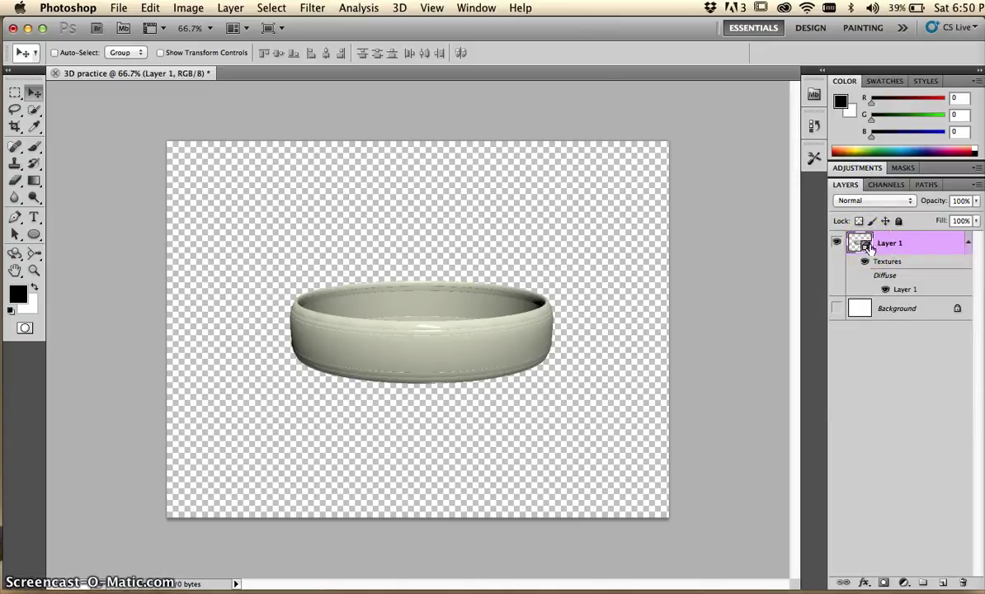
click(13, 254)
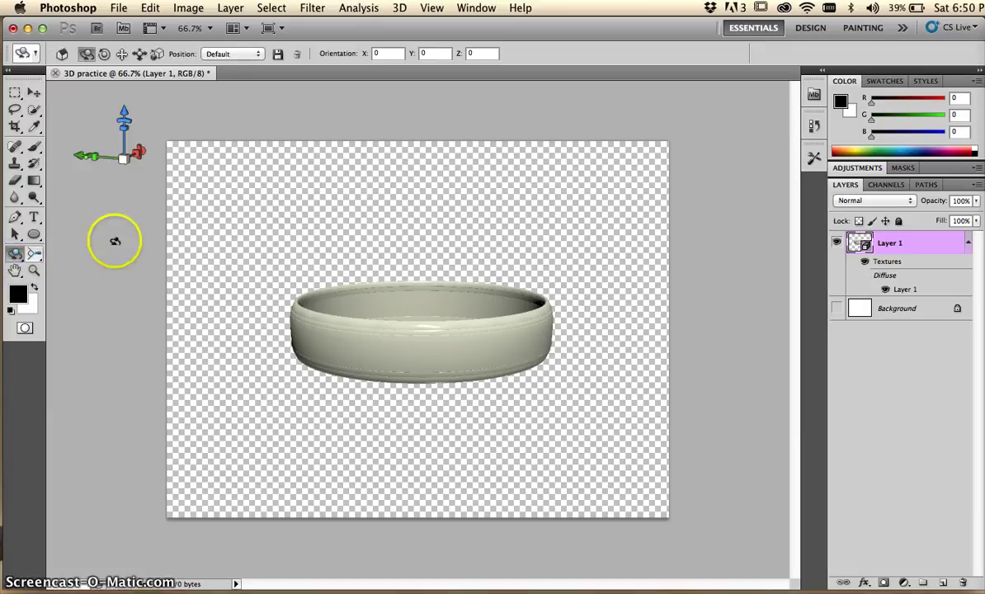
drag(427, 212, 433, 359)
mouse_move(89, 132)
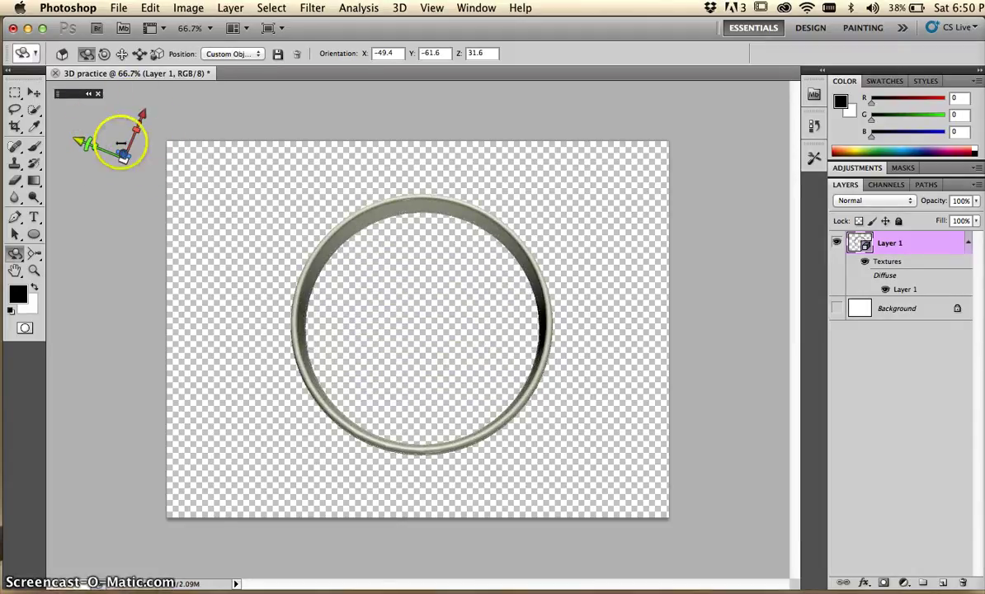
drag(212, 199, 208, 83)
click(127, 131)
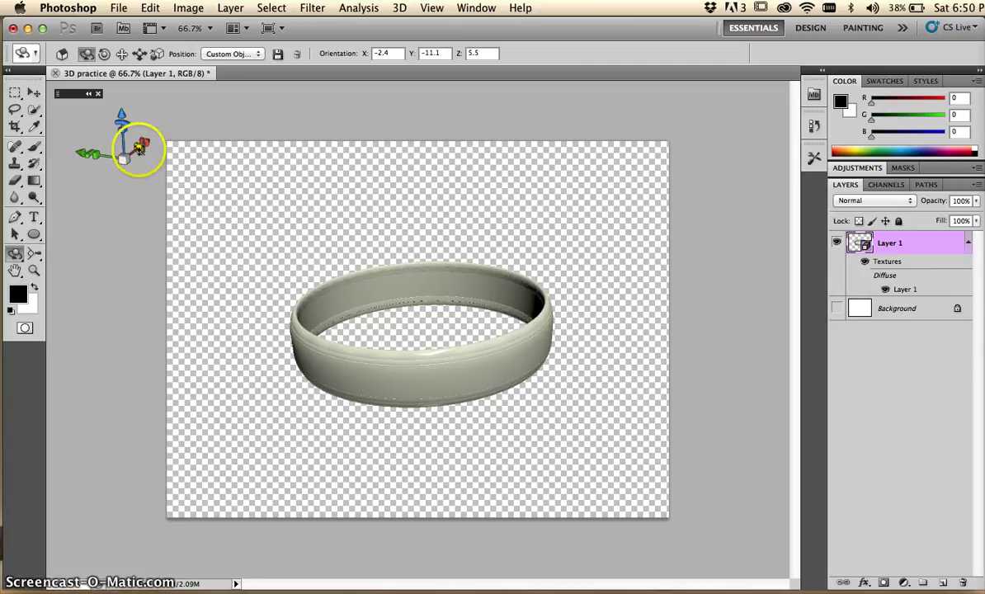
Rotate the ring to a nearly edge-on orientation of about X 3.3, Y 10.7, Z -18
drag(388, 237, 404, 187)
mouse_move(132, 155)
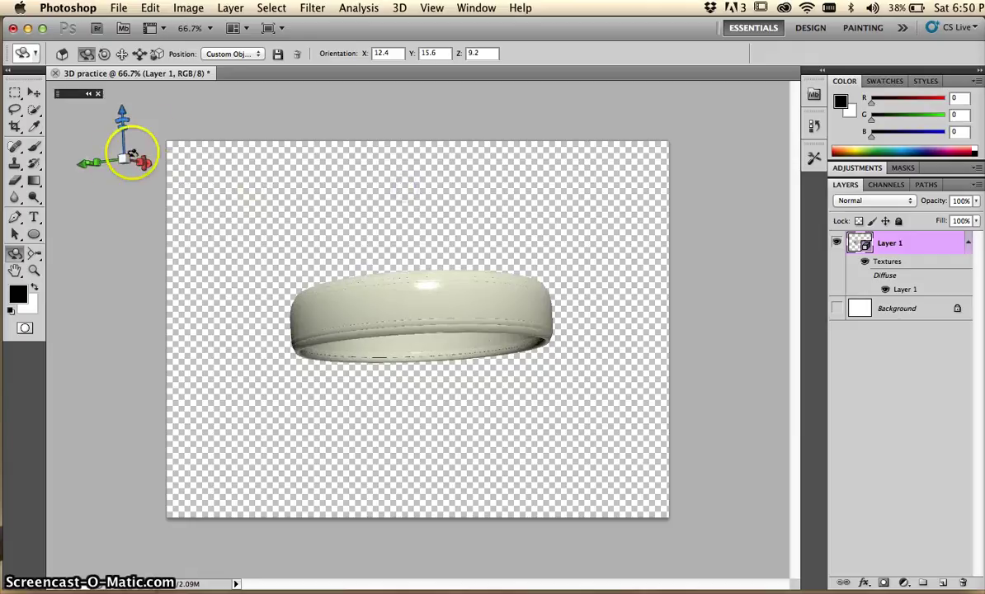
drag(437, 264, 396, 222)
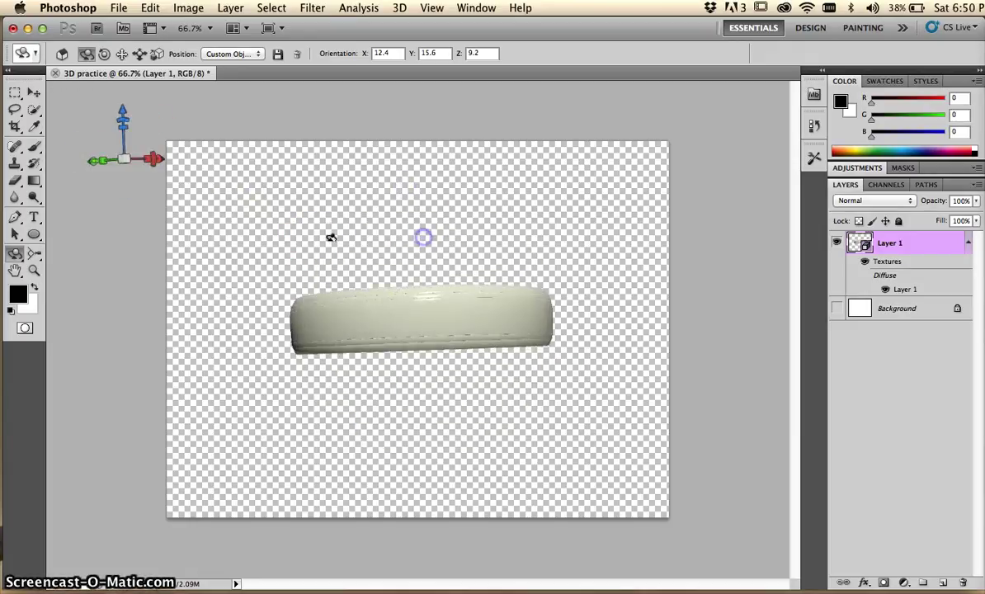
click(31, 252)
drag(489, 369, 607, 371)
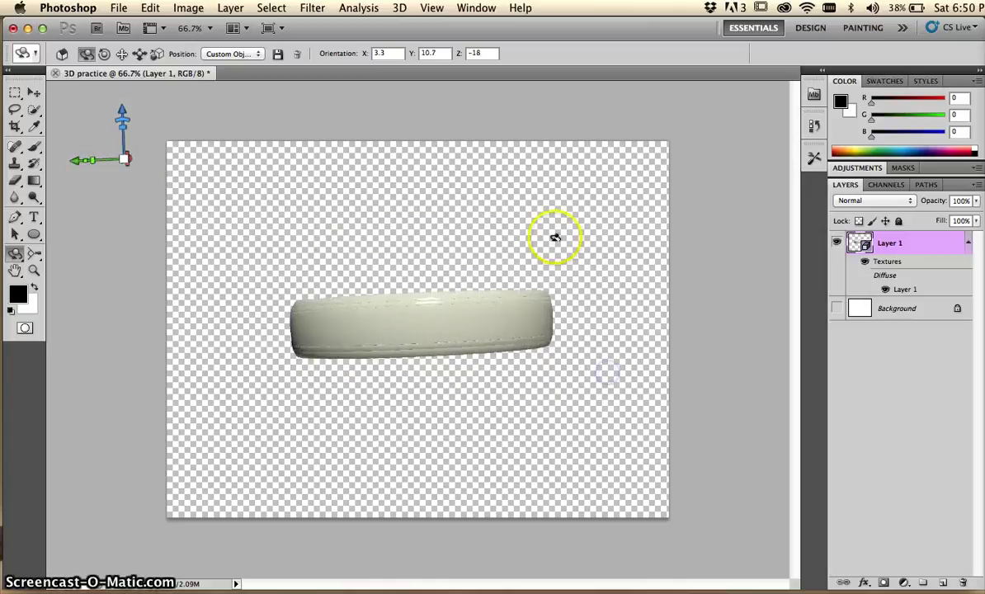
Tumble the ring freely until its opening nearly faces the viewer, at about X 22.4, Y -84.7, Z 145.8
drag(556, 231, 354, 376)
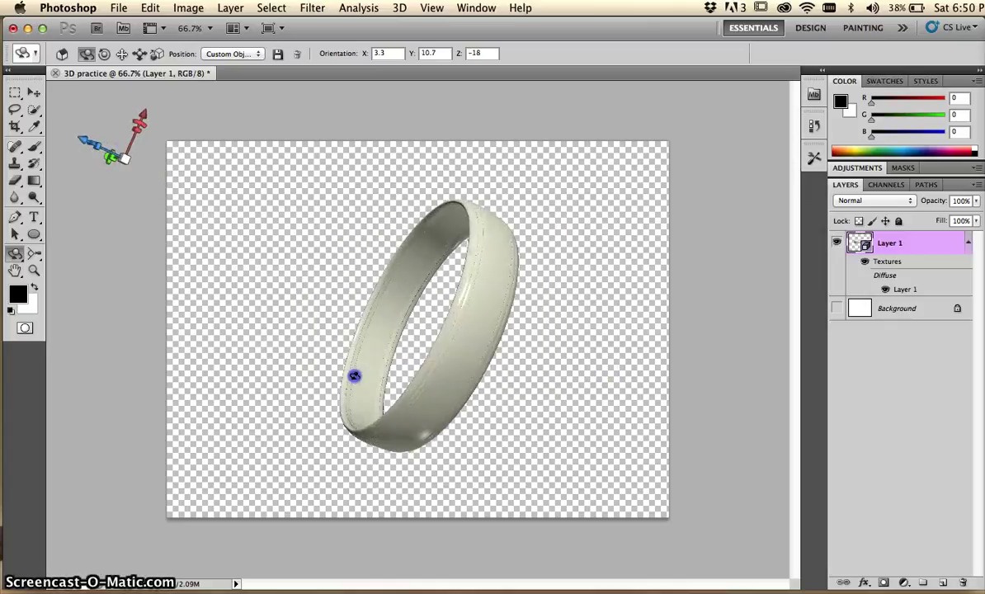
drag(530, 364, 276, 283)
drag(530, 317, 336, 313)
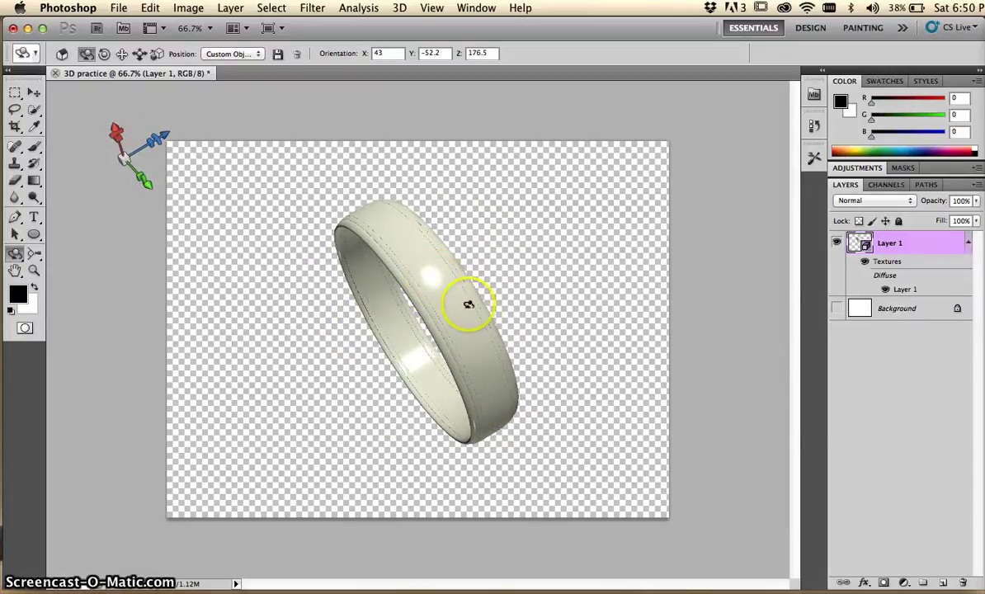
drag(456, 323, 609, 241)
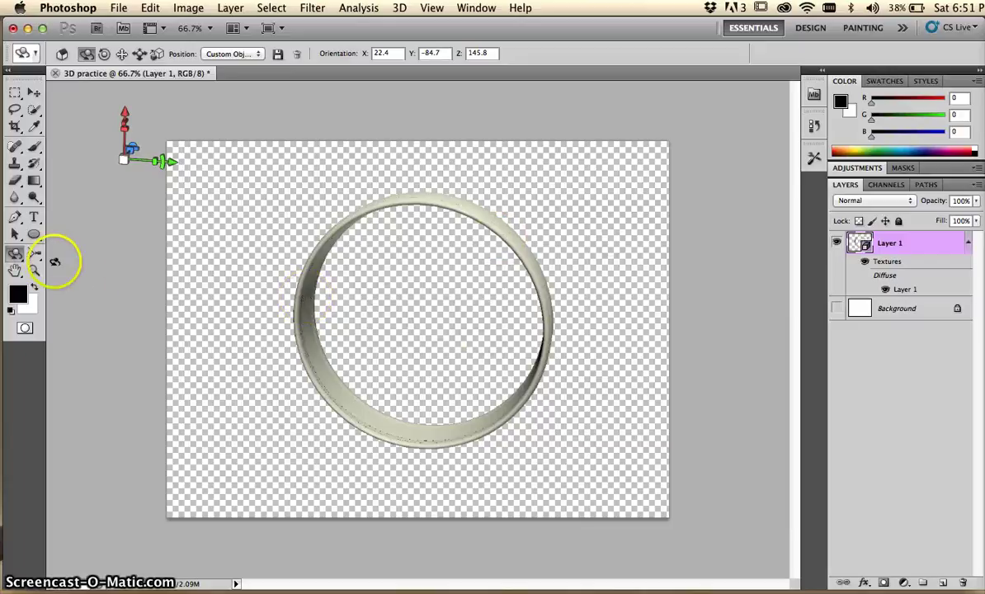
Choose the 3D Object Rotate tool again and turn the ring to about X 62.5, Y -78.9, Z 94.5
click(16, 257)
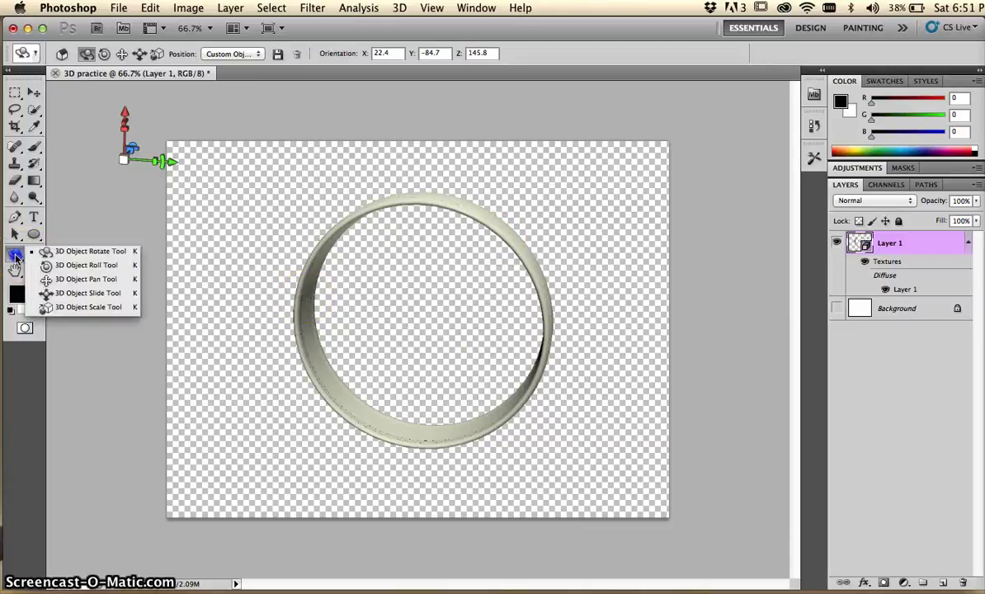
click(95, 252)
click(396, 261)
drag(396, 261, 433, 312)
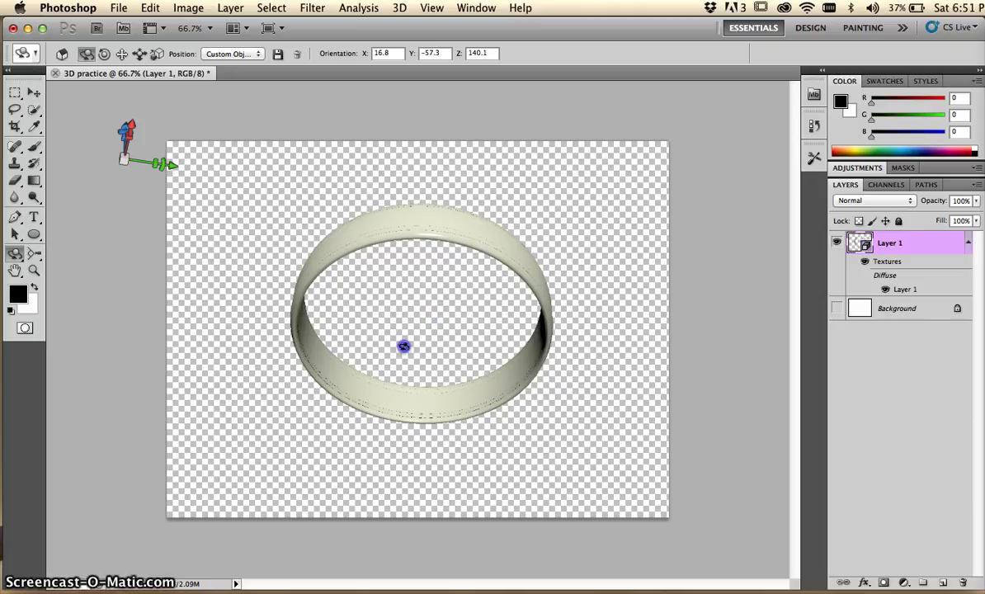
drag(403, 348, 410, 292)
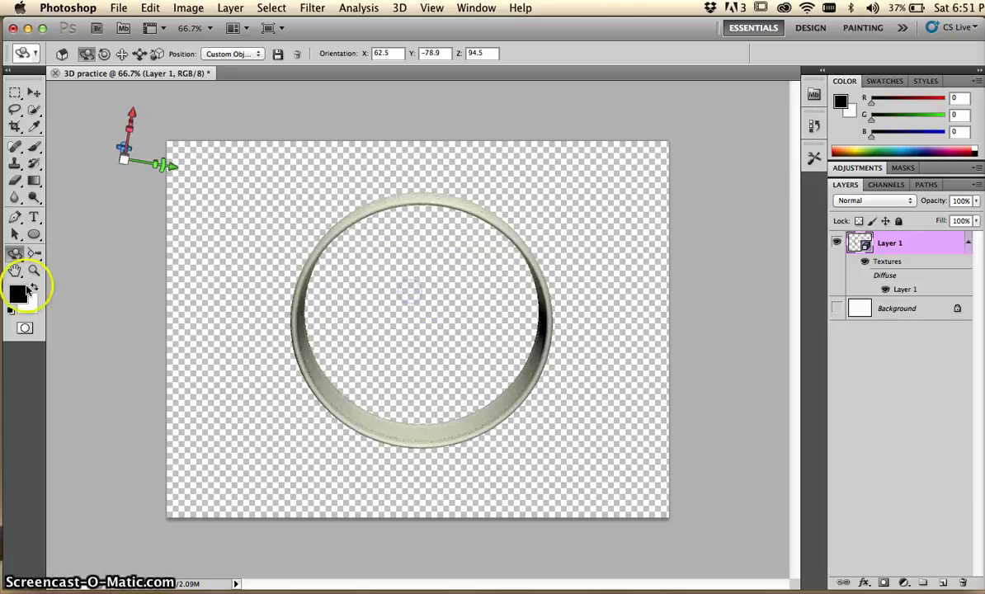
Scale the whole ring down slightly with the 3D axis widget
drag(16, 254, 58, 255)
mouse_move(128, 157)
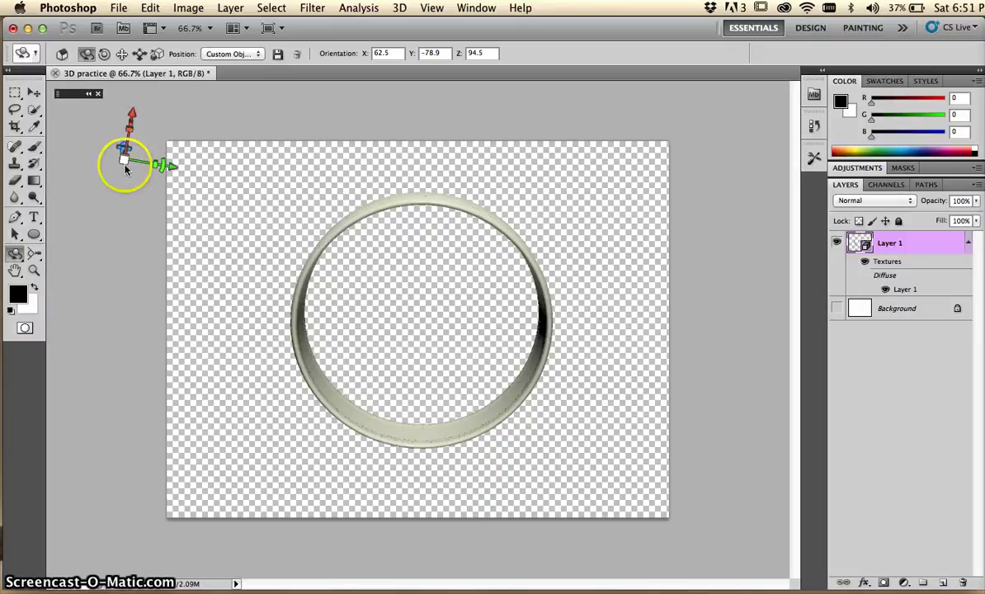
mouse_move(123, 159)
mouse_down()
mouse_move(124, 140)
mouse_move(128, 176)
mouse_move(132, 125)
mouse_move(130, 171)
mouse_up()
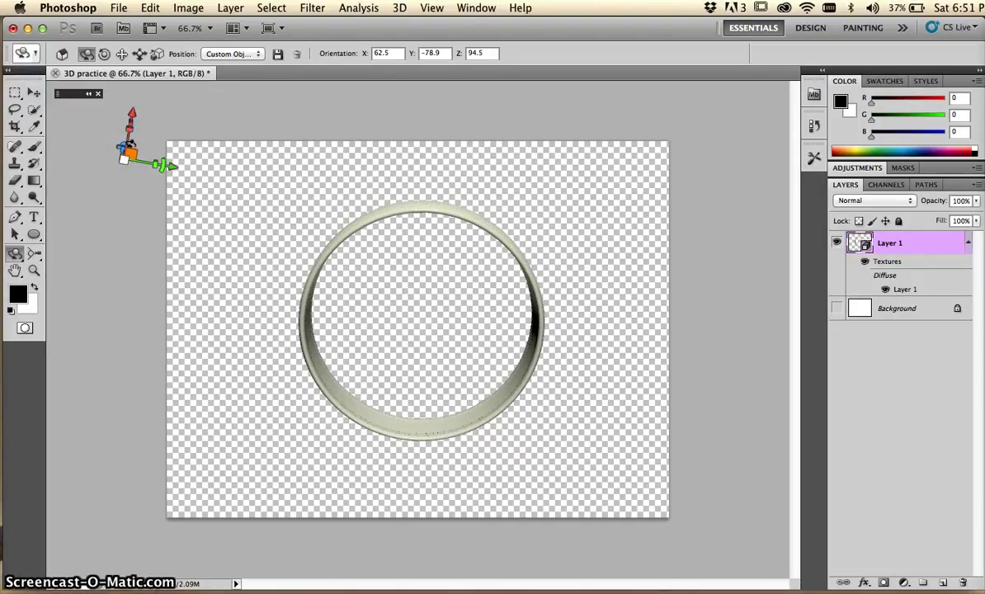
Adjust the ring along its blue axis with the 3D axis widget and turn it to about X 25.5, Y -81.5, Z 163.8
mouse_move(146, 151)
mouse_down()
mouse_move(202, 150)
mouse_move(76, 149)
mouse_move(134, 160)
mouse_move(128, 154)
mouse_up()
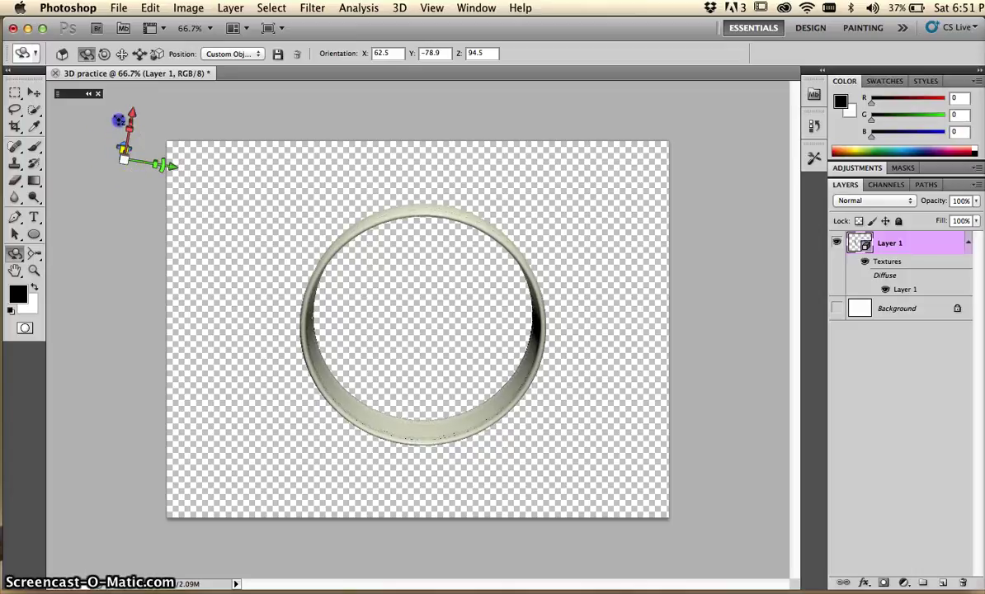
drag(176, 155, 143, 188)
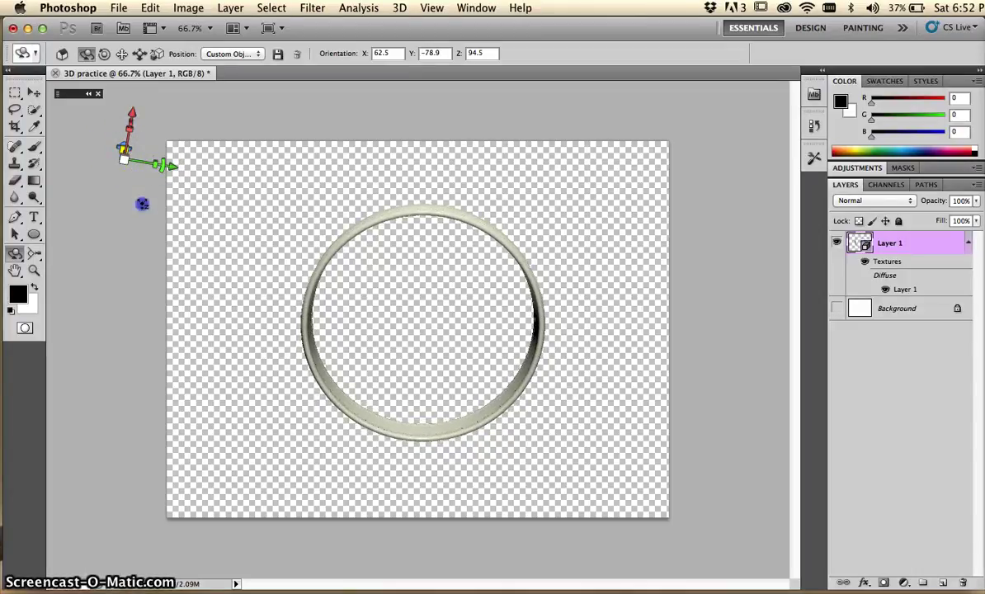
drag(194, 141, 130, 161)
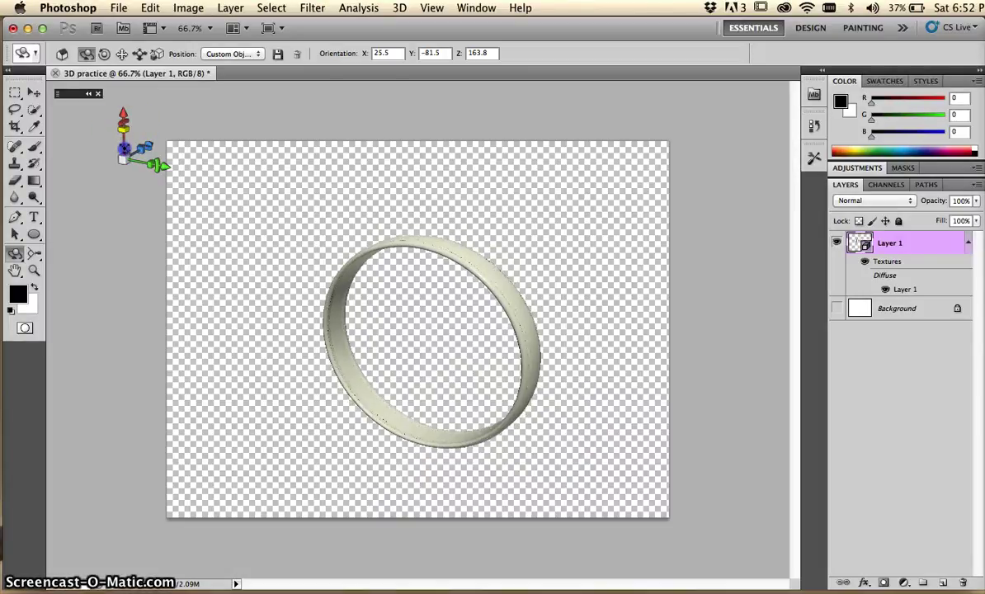
Stretch the ring slightly along its red axis and rotate it with the axis widget to about X 172.4, Y -55.6, Z 22.7
drag(123, 133, 125, 156)
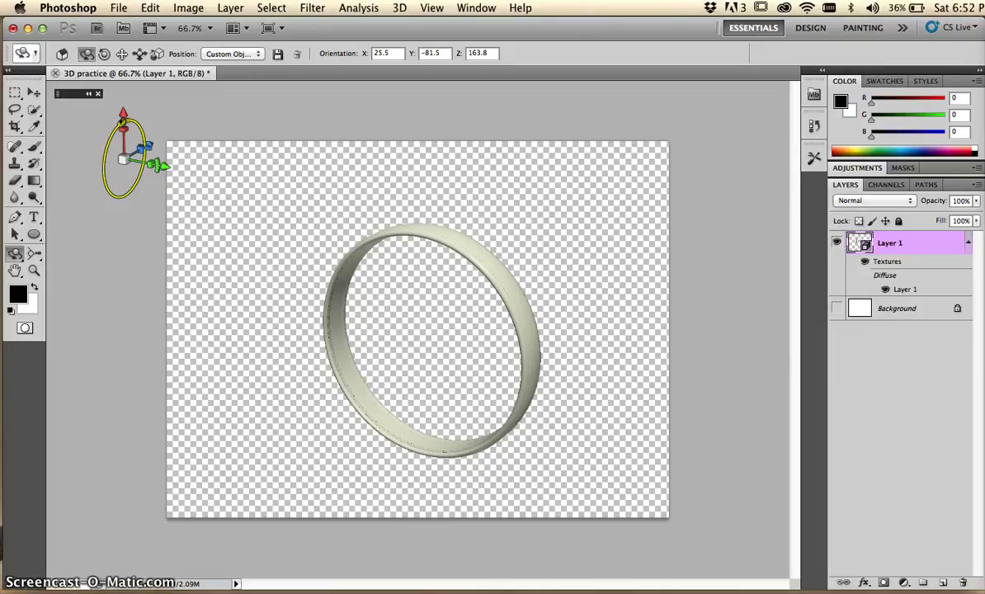
drag(122, 122, 147, 151)
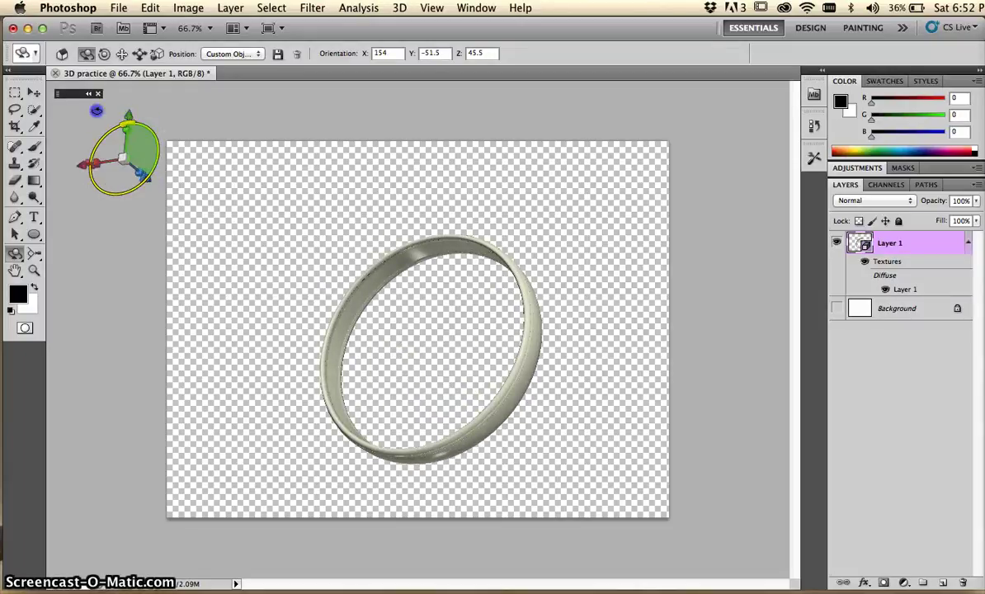
drag(173, 176, 171, 174)
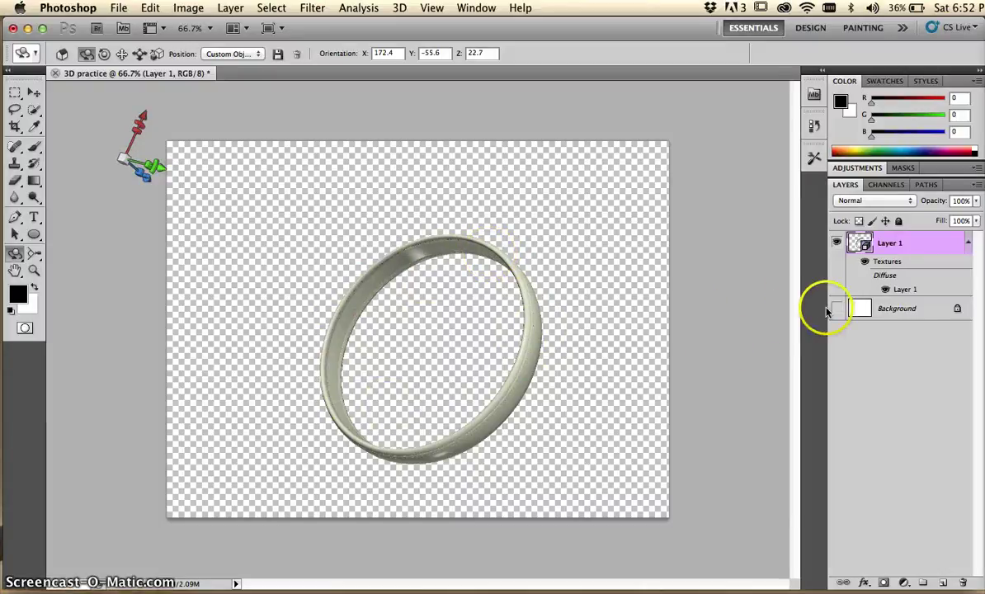
Open the 3D scene settings for Layer 1 and enlarge the panel to show more of its options
double_click(867, 247)
drag(631, 95, 638, 65)
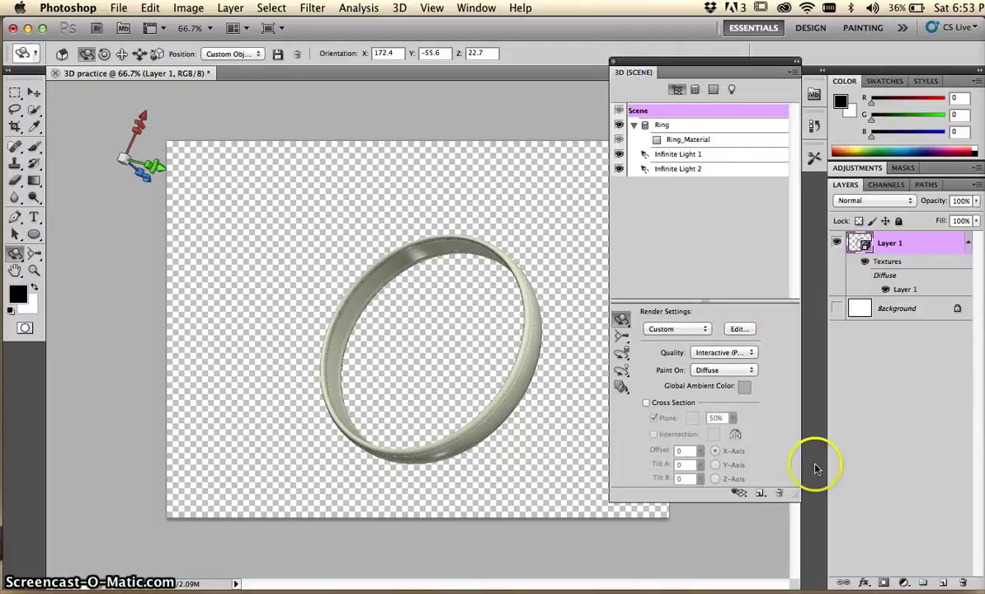
drag(794, 498, 811, 528)
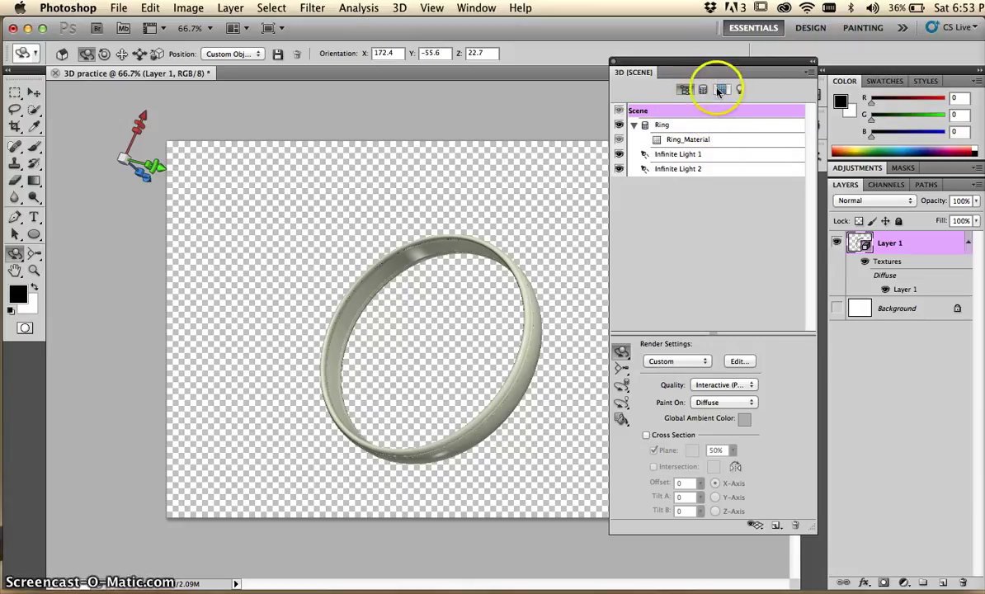
Review the filter options for the 3D scene's contents and collapse and re-expand the Ring entry
click(685, 90)
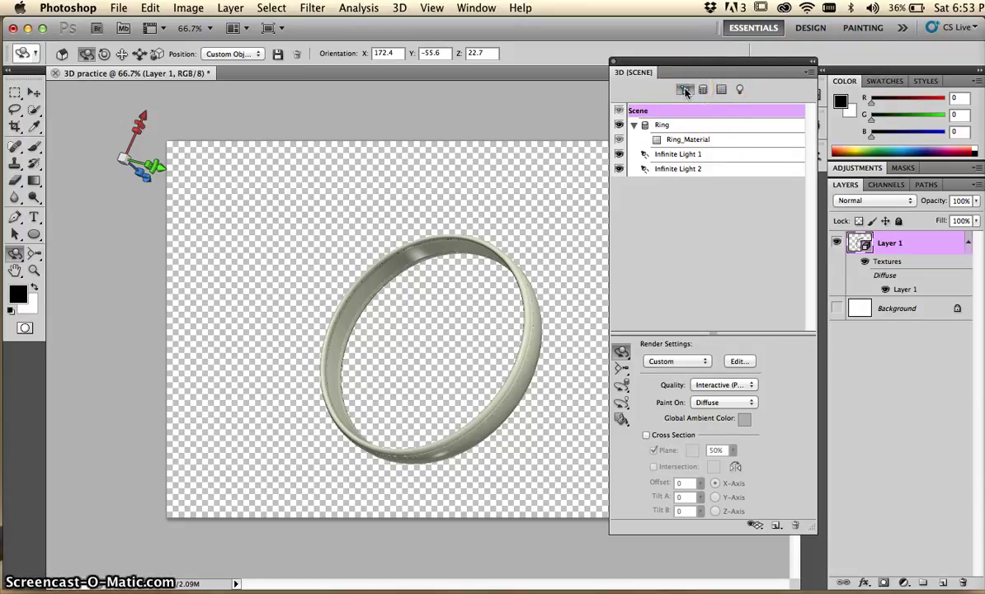
click(702, 91)
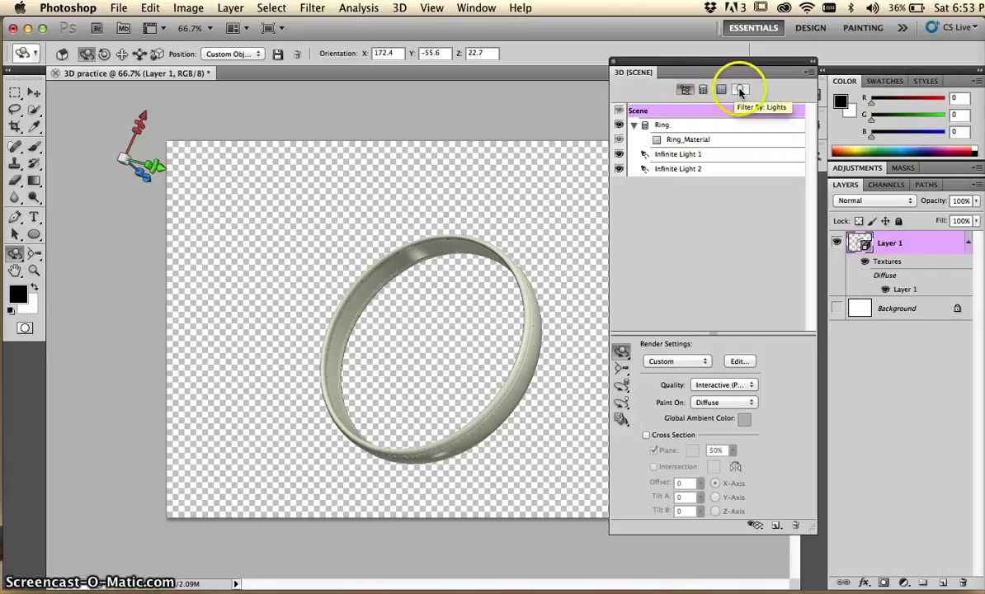
click(702, 91)
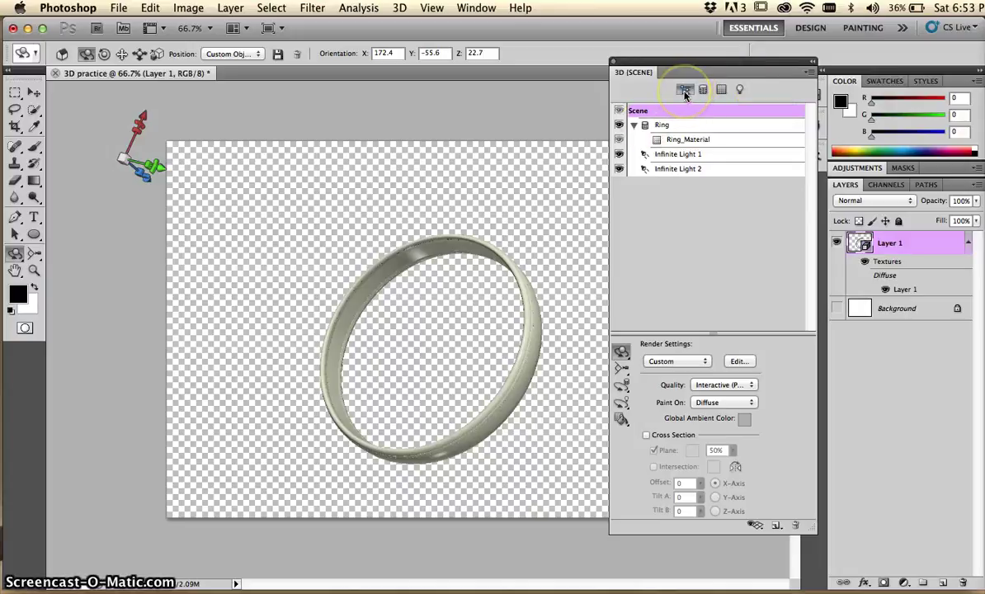
click(634, 125)
click(634, 126)
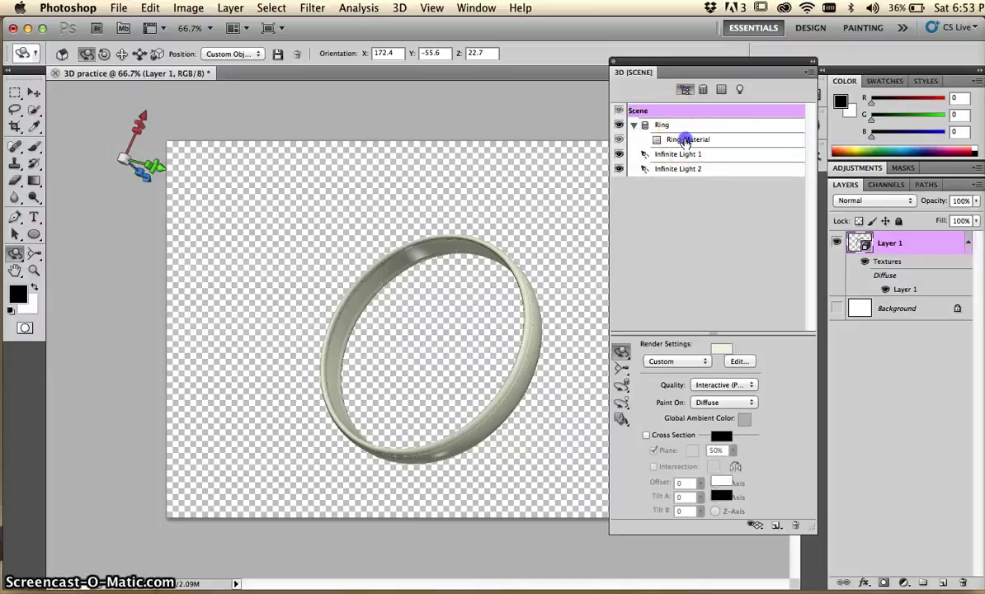
Apply the checkered tiles material to Ring_Material and rotate the ring to about X 184.3, Y -47.7, Z 16
click(660, 140)
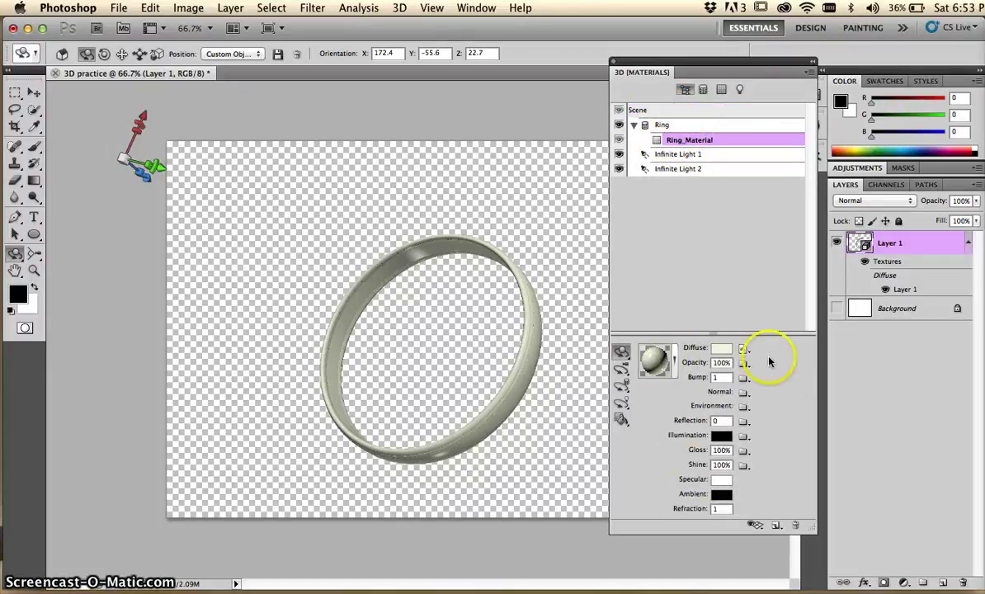
click(675, 360)
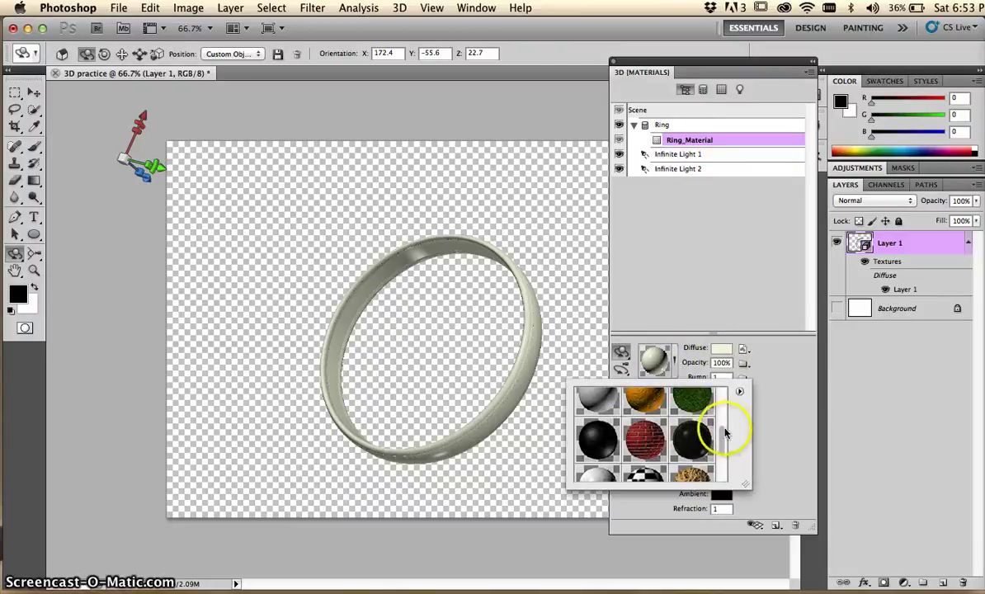
drag(725, 433, 719, 453)
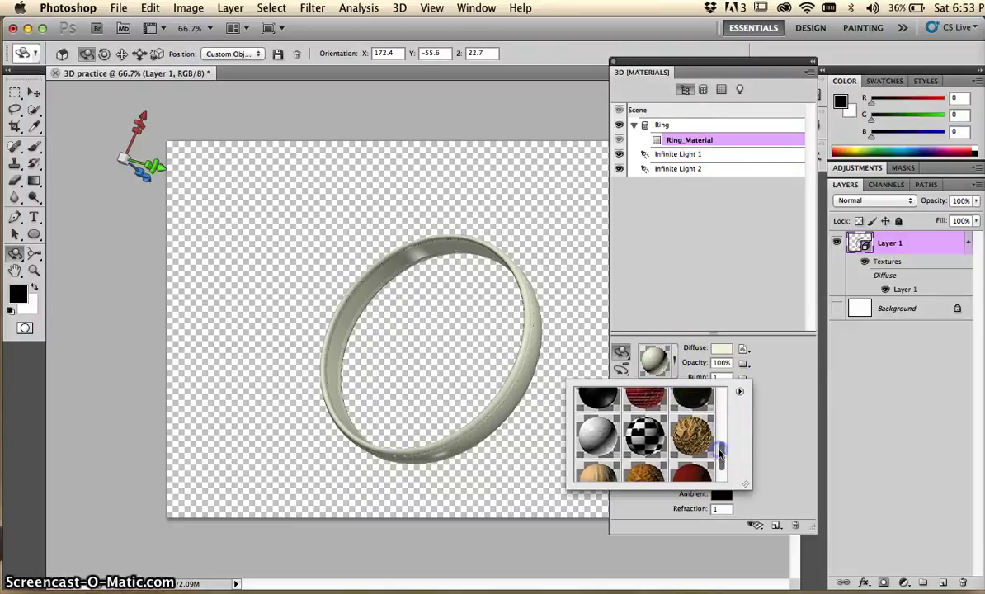
click(648, 442)
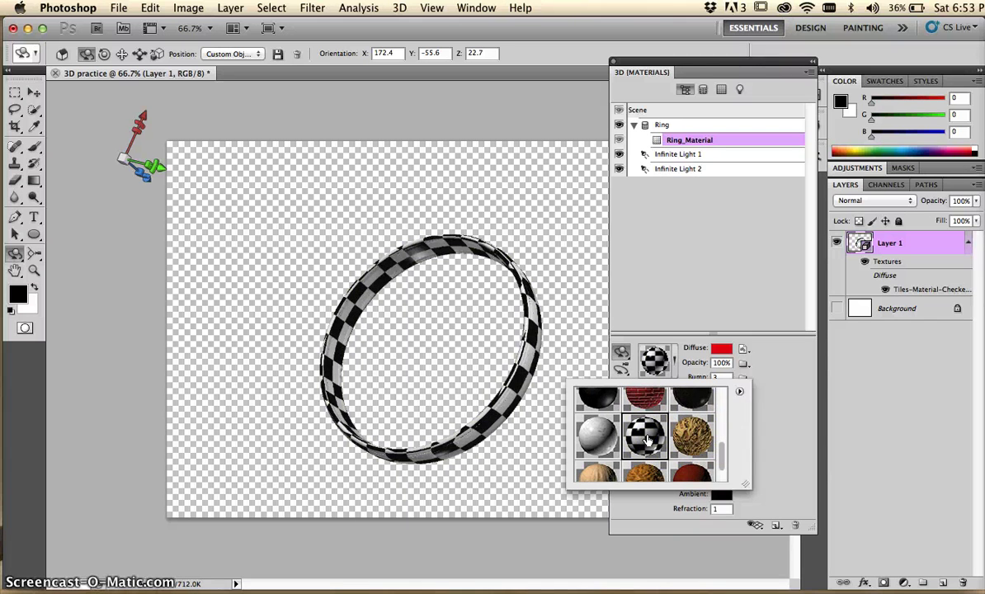
drag(556, 391, 485, 308)
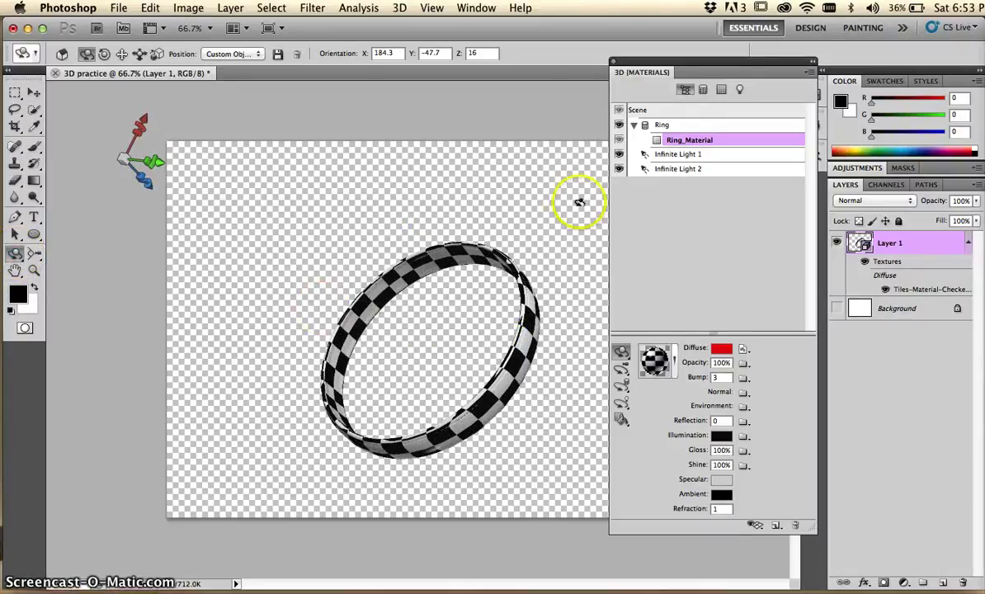
Examine the settings of Infinite Light 1 and Infinite Light 2, and return to Ring_Material
click(685, 154)
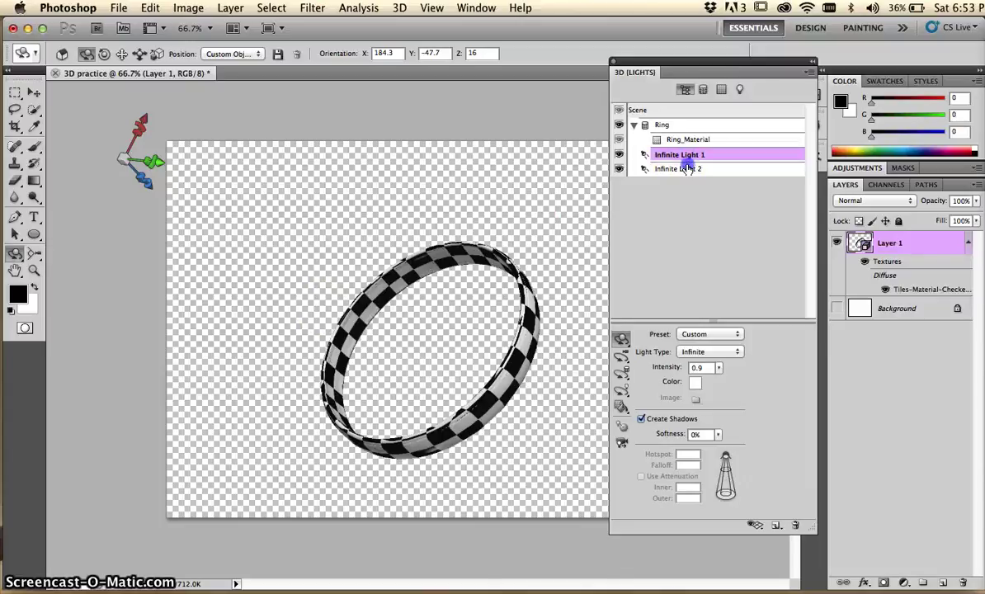
click(687, 166)
click(689, 154)
click(693, 139)
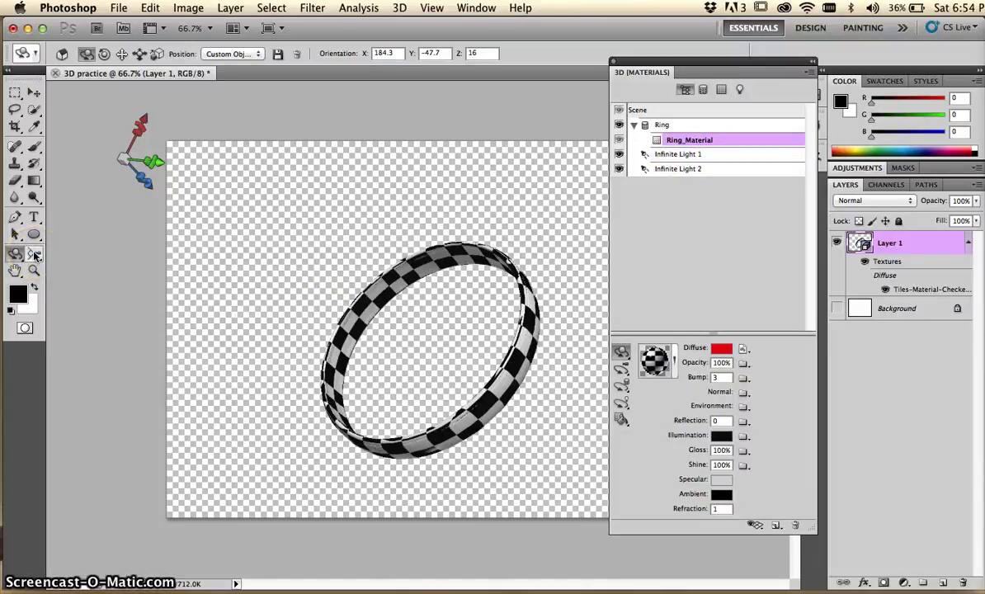
Choose the 3D Rotate Camera tool and orbit the view around the ring to about X -116.55, Y 24.59, Z -54.91
click(34, 255)
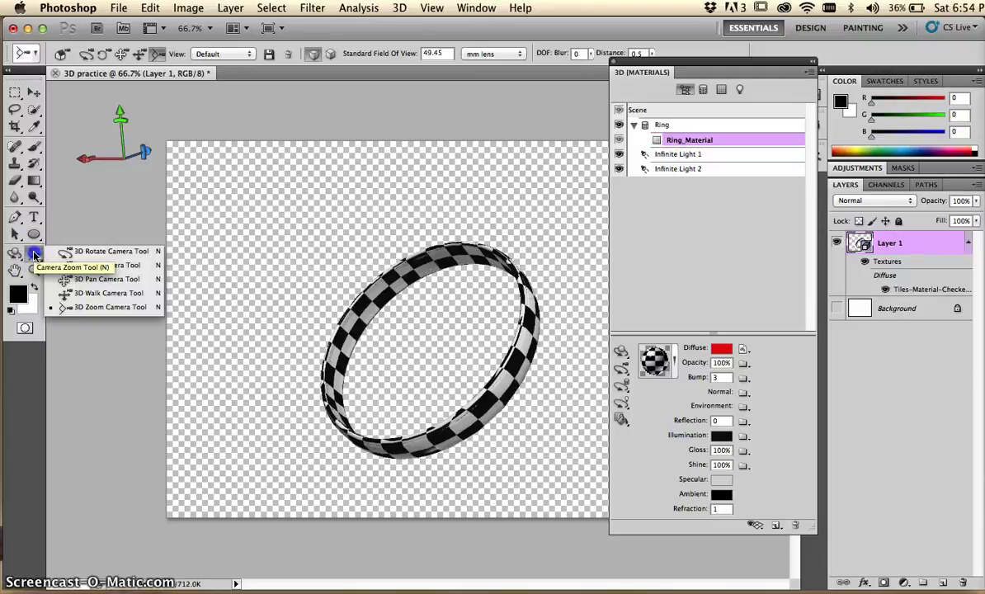
click(36, 255)
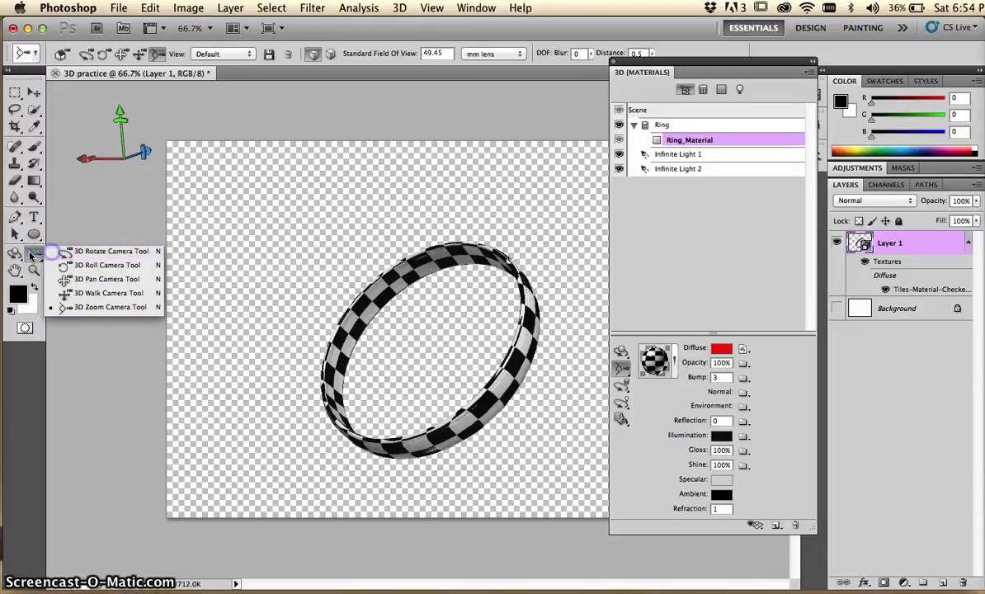
click(71, 251)
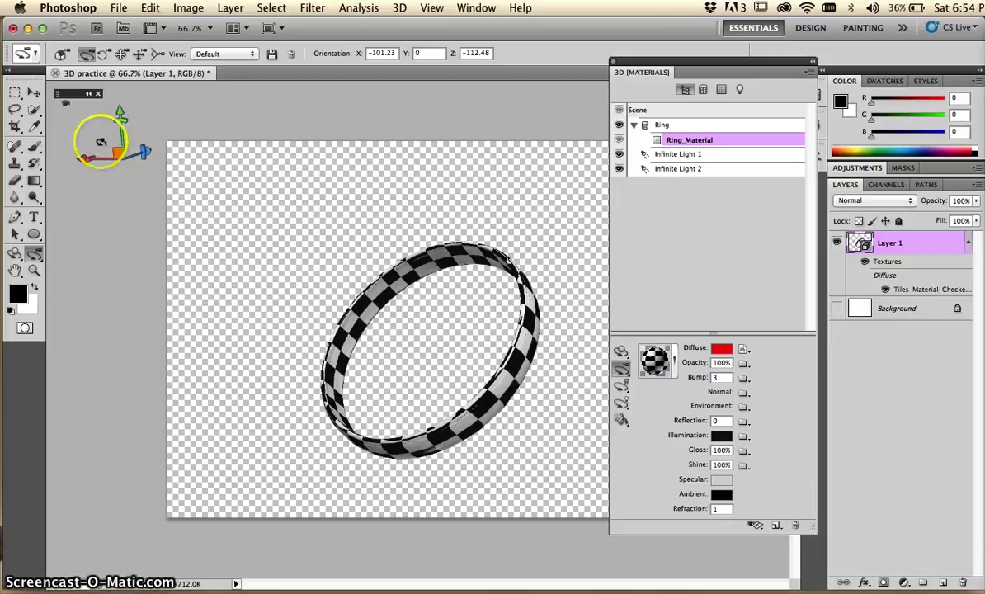
drag(211, 272, 256, 301)
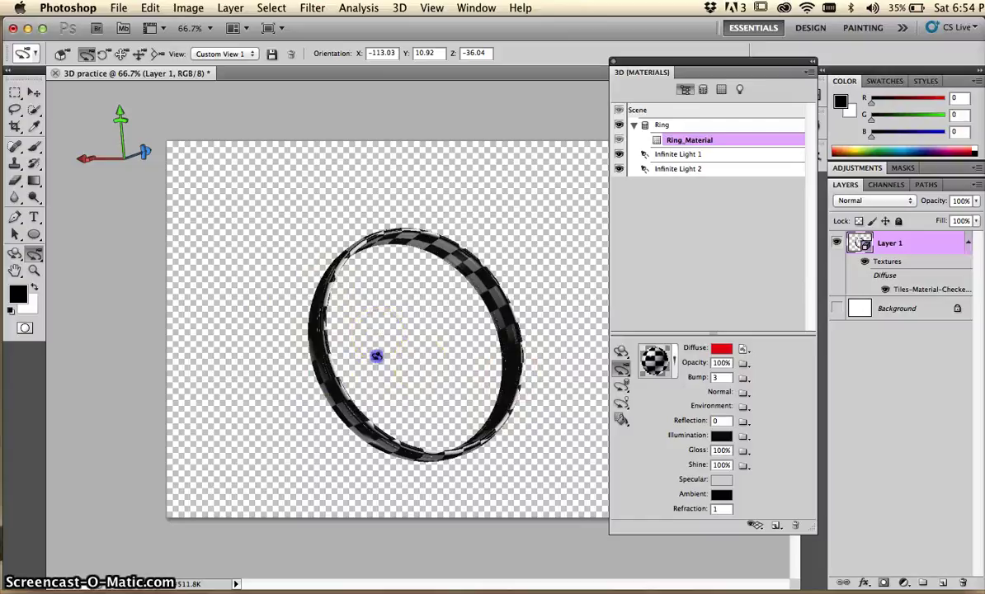
drag(377, 356, 215, 392)
drag(288, 376, 576, 373)
drag(424, 358, 447, 366)
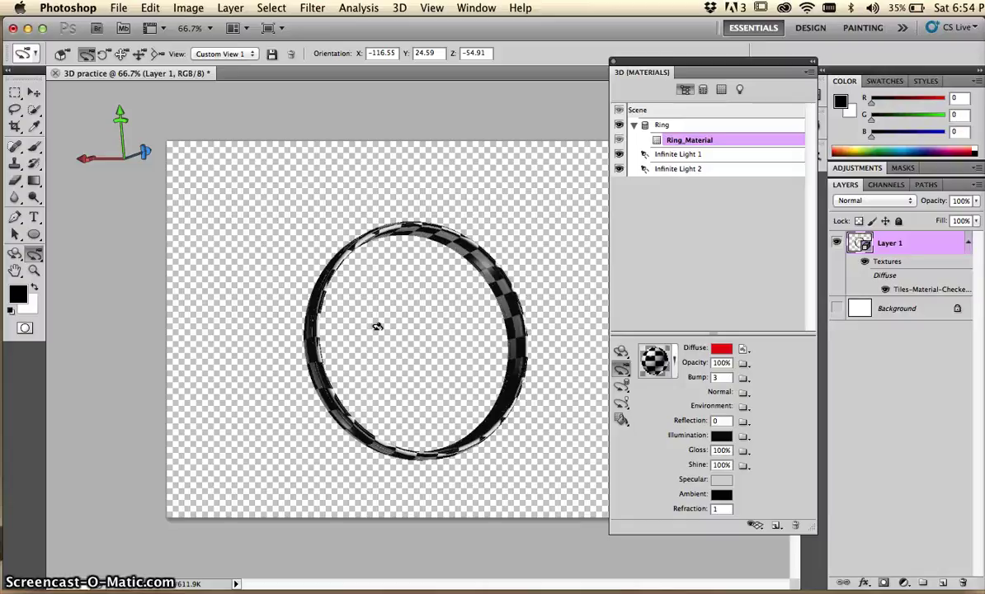
Orbit the camera further around the ring to about X -69.59, Y 19.2, Z 68.36
drag(399, 326, 183, 301)
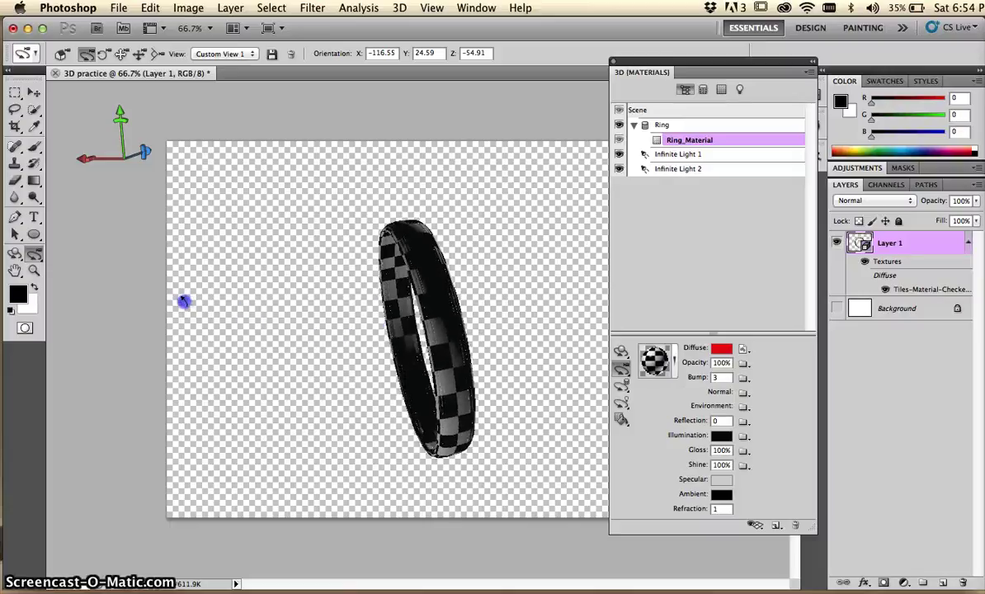
drag(388, 350, 293, 373)
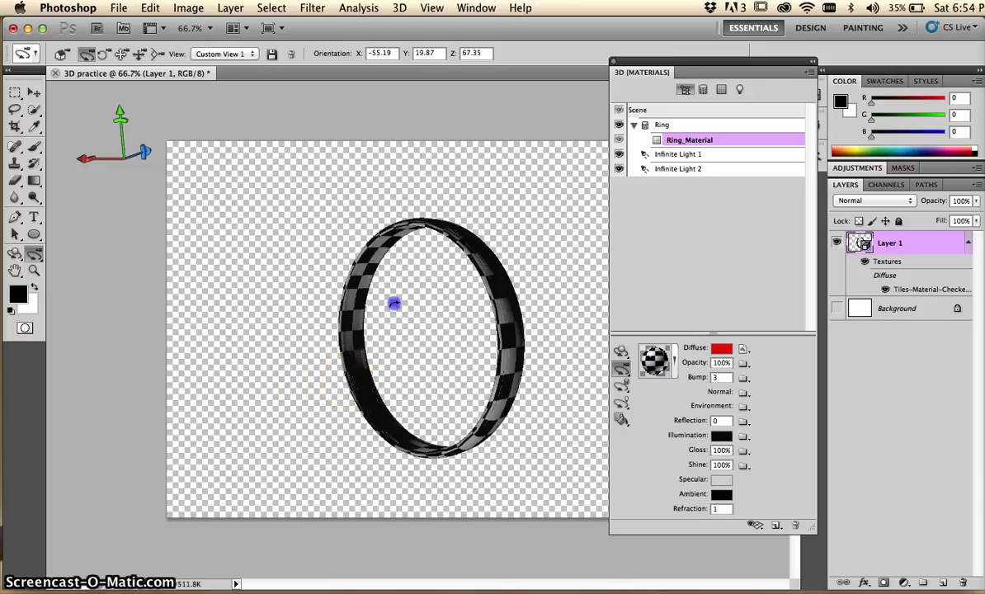
drag(395, 303, 387, 332)
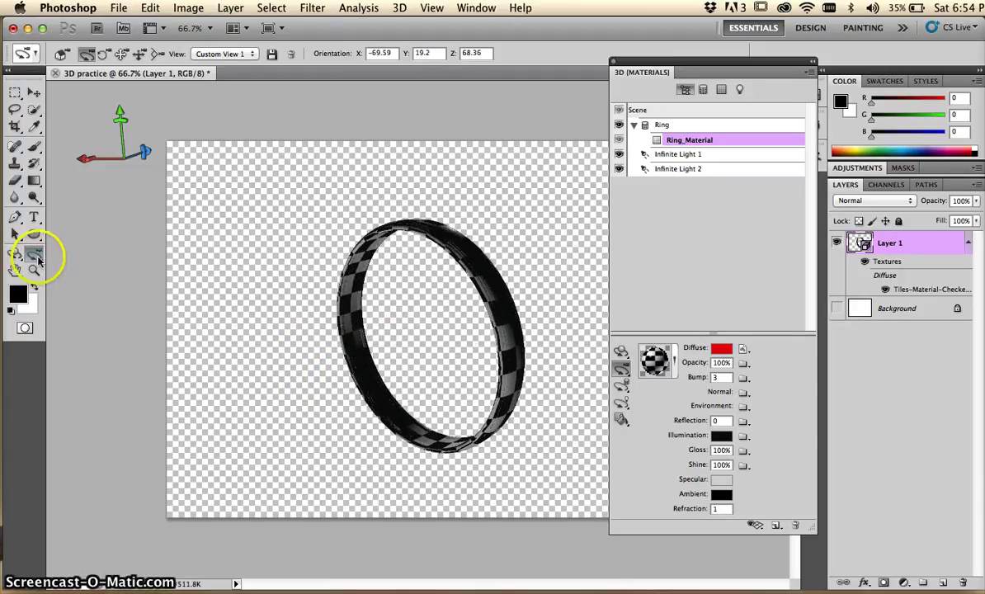
Switch to the 3D Object Rotate tool and turn the checkered ring to about X 251.6, Y -35.7, Z 32.6
click(17, 254)
drag(389, 337, 230, 341)
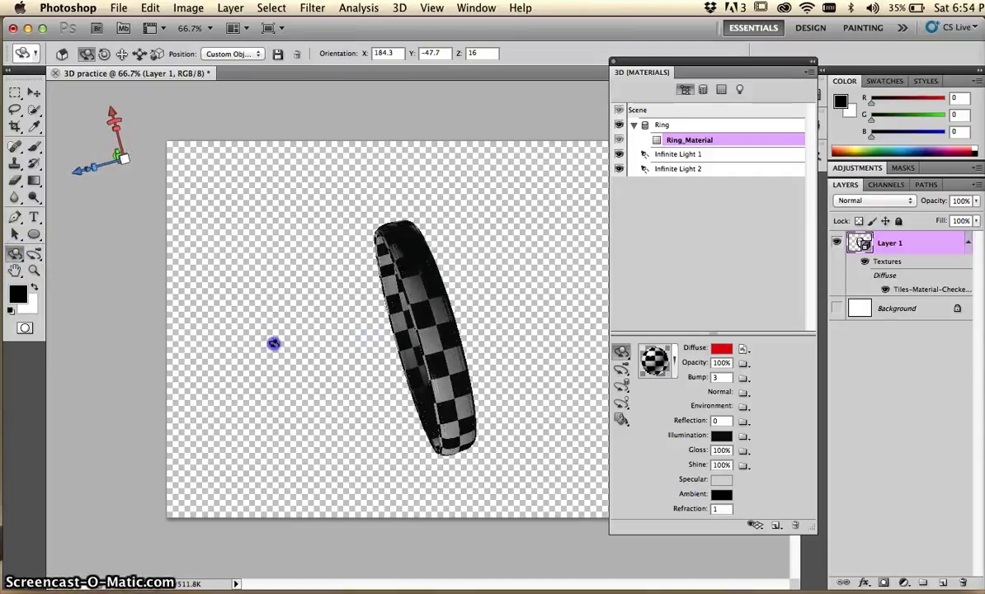
drag(366, 363, 360, 402)
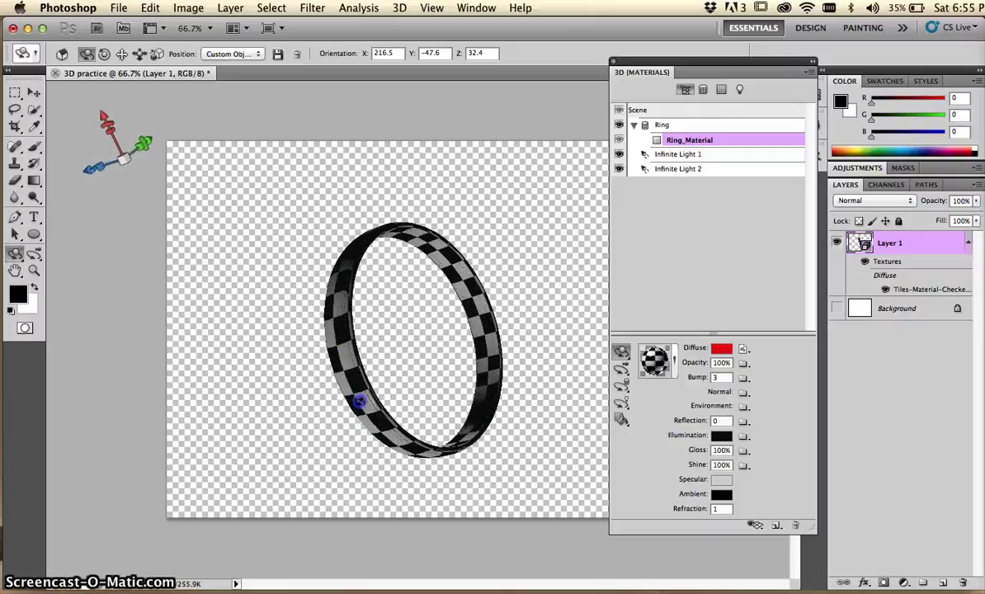
Orbit the camera to about X -134.67, Y 14.51, Z -40.63 and switch back to the 3D Object Rotate tool
click(33, 253)
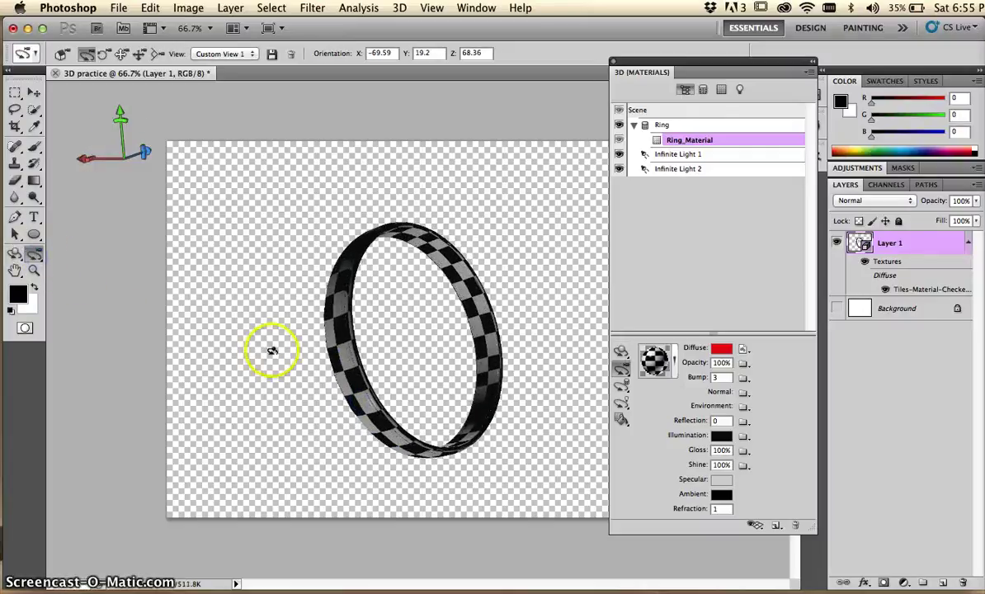
drag(268, 345, 558, 309)
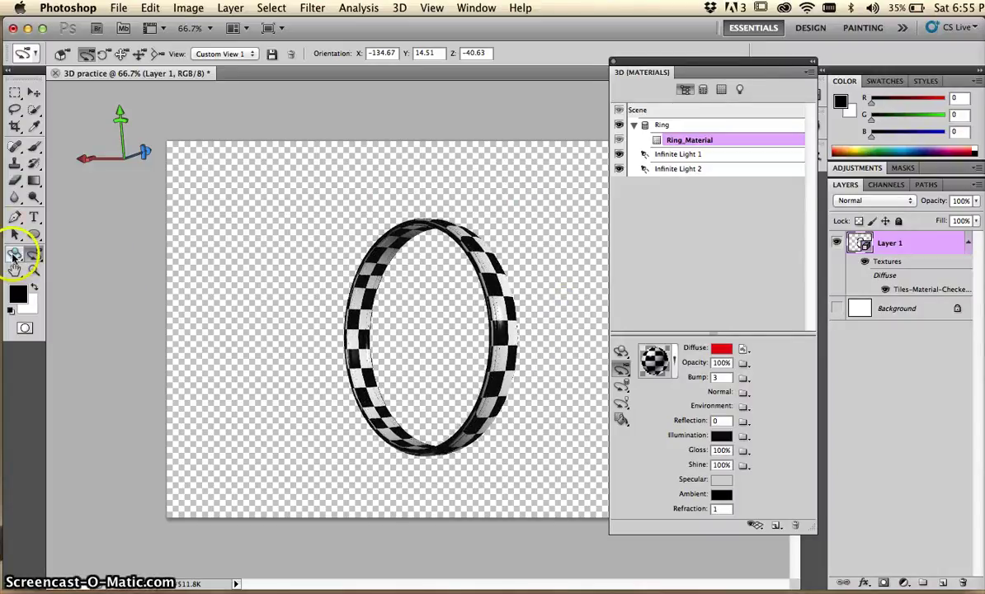
click(14, 255)
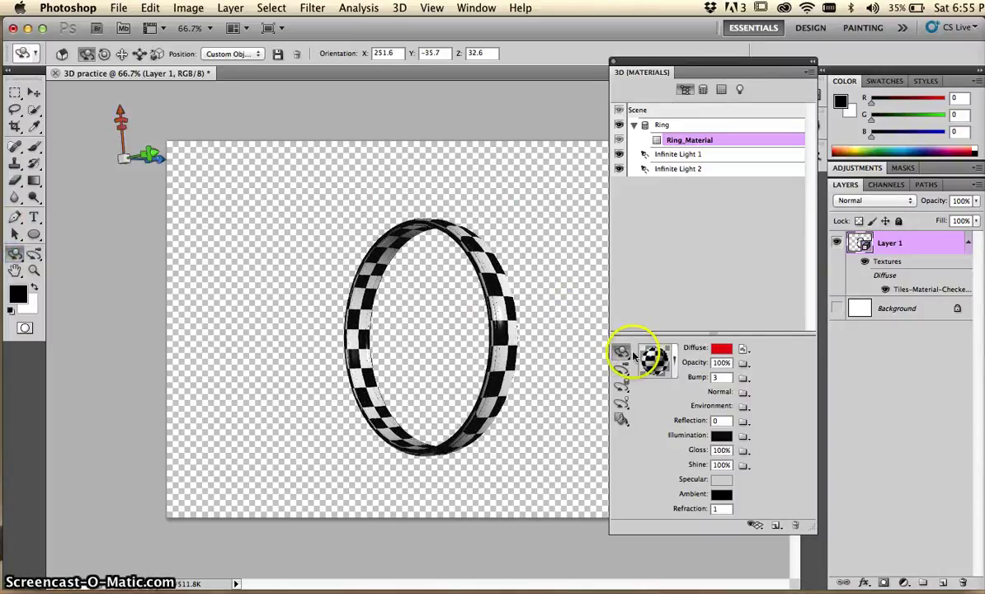
Choose the Light Rotate tool, display the 3D Light guides and move the 3D panel clear of them
click(622, 402)
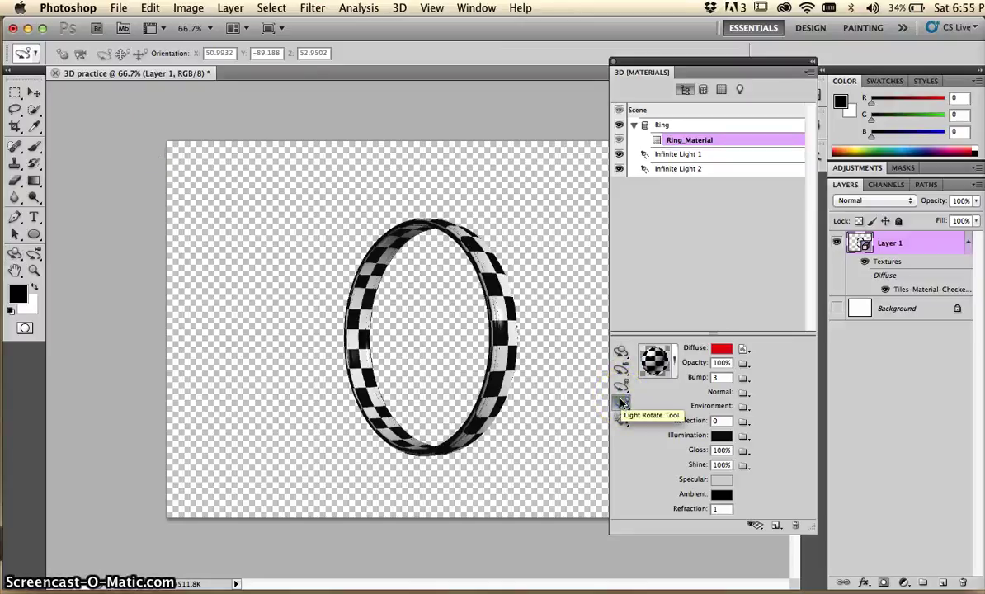
click(756, 526)
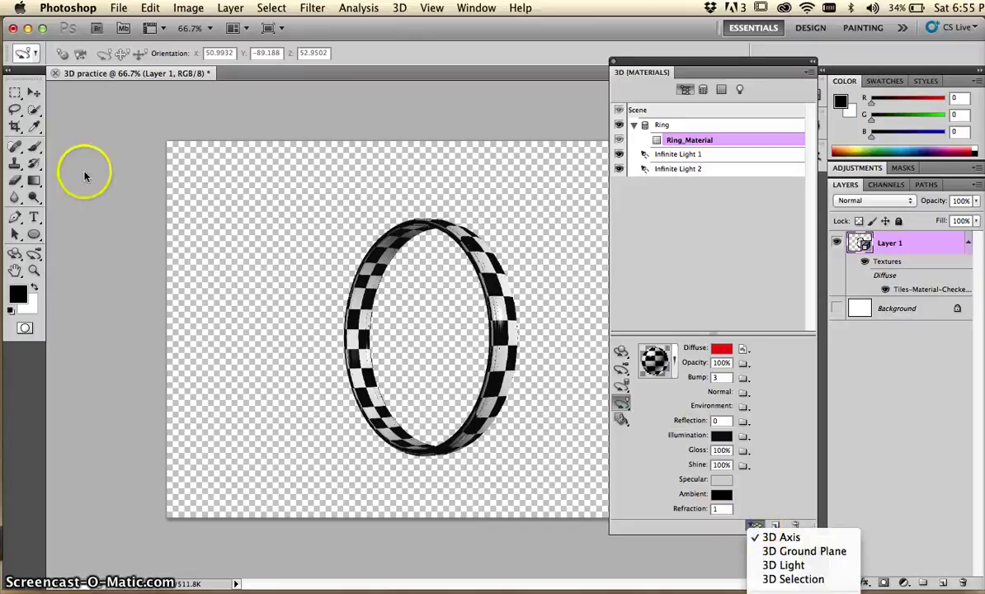
click(786, 569)
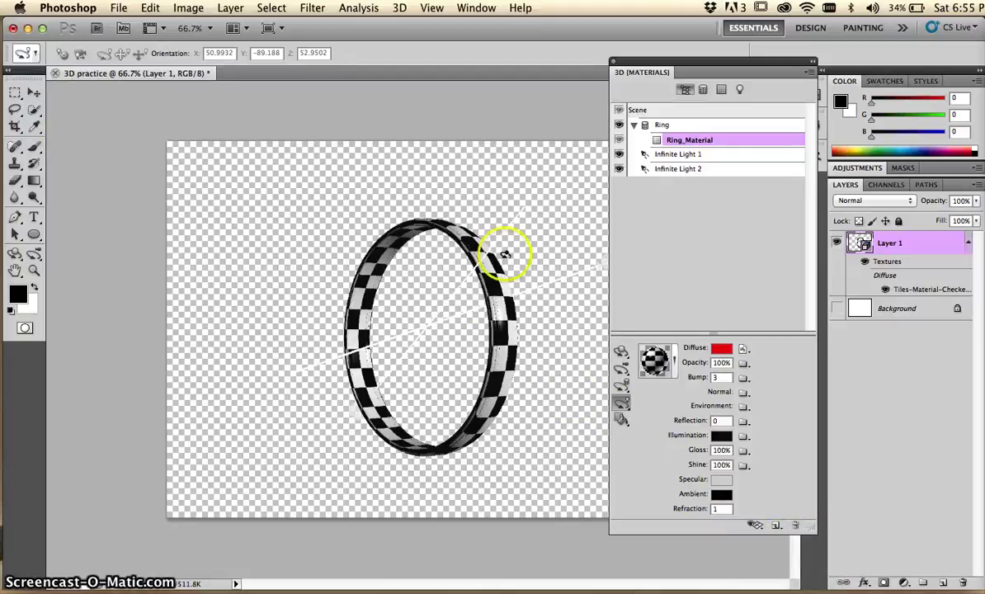
mouse_move(681, 60)
mouse_down()
mouse_move(838, 57)
mouse_move(737, 55)
mouse_up()
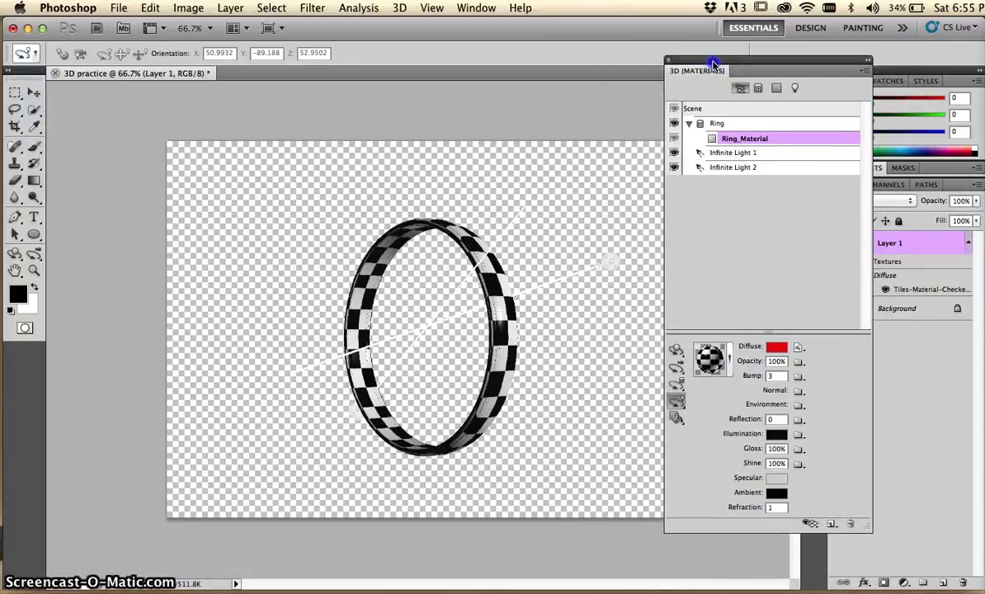
Rotate the light on the ring to about X -3.13, Y -50.61, Z 103.86
click(615, 260)
mouse_move(610, 260)
mouse_down()
mouse_move(573, 244)
mouse_move(536, 206)
mouse_move(487, 190)
mouse_move(355, 409)
mouse_up()
click(610, 263)
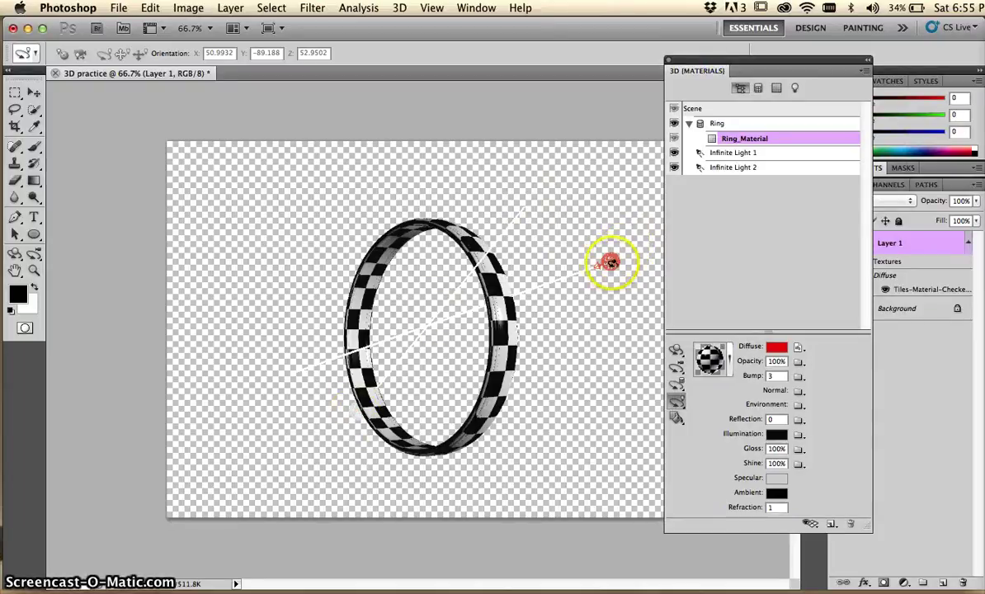
mouse_move(610, 262)
mouse_down()
mouse_move(577, 367)
mouse_move(512, 440)
mouse_move(345, 430)
mouse_move(270, 334)
mouse_move(398, 218)
mouse_move(504, 198)
mouse_move(292, 248)
mouse_move(477, 433)
mouse_move(607, 304)
mouse_move(606, 273)
mouse_move(495, 326)
mouse_move(605, 257)
mouse_move(605, 231)
mouse_move(660, 253)
mouse_move(512, 275)
mouse_move(361, 423)
mouse_move(352, 409)
mouse_move(321, 462)
mouse_move(99, 109)
mouse_move(142, 161)
mouse_move(645, 443)
mouse_up()
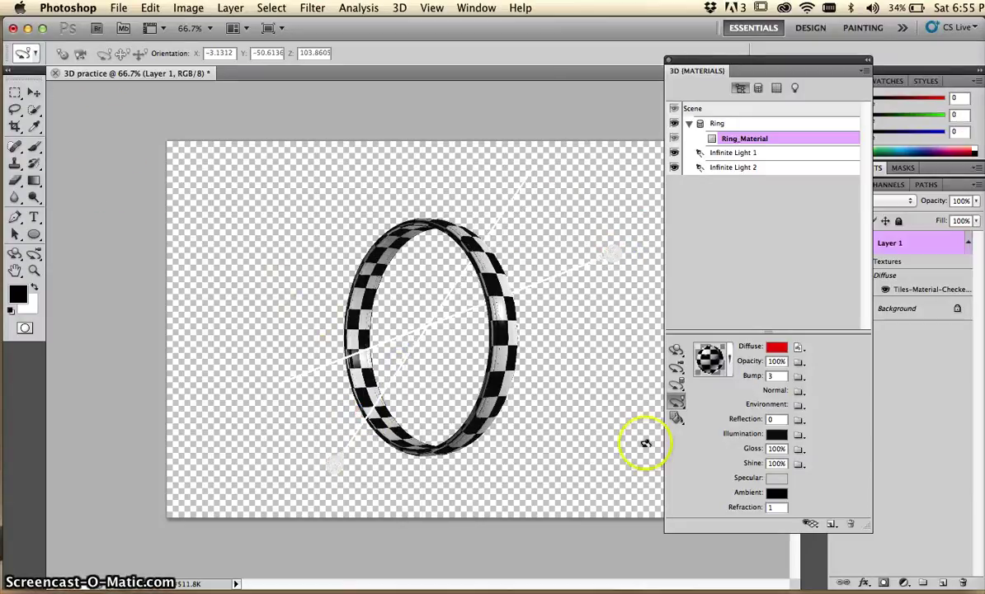
Hide the 3D Light guides and show them again
click(808, 520)
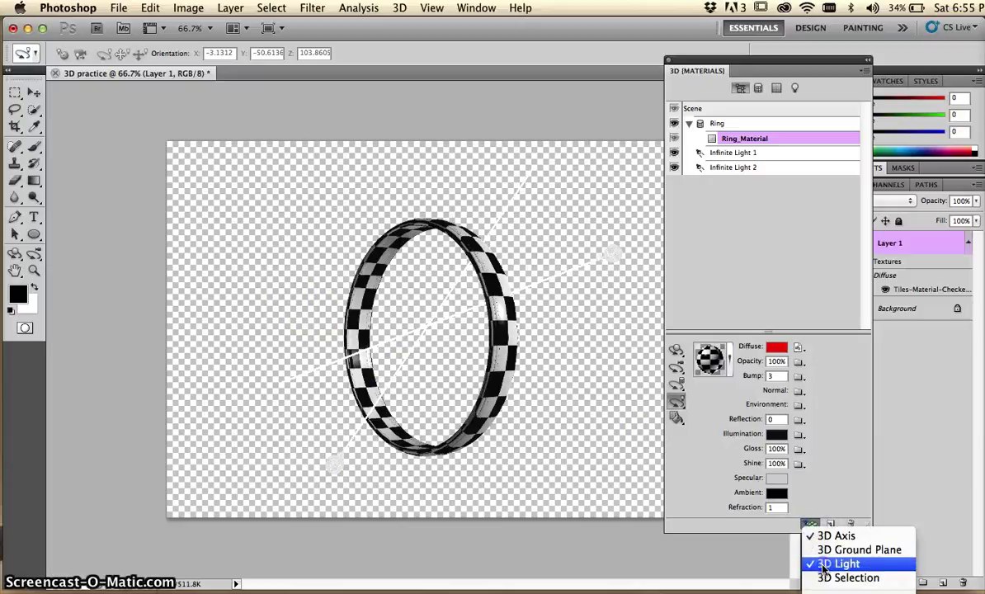
click(841, 563)
click(810, 524)
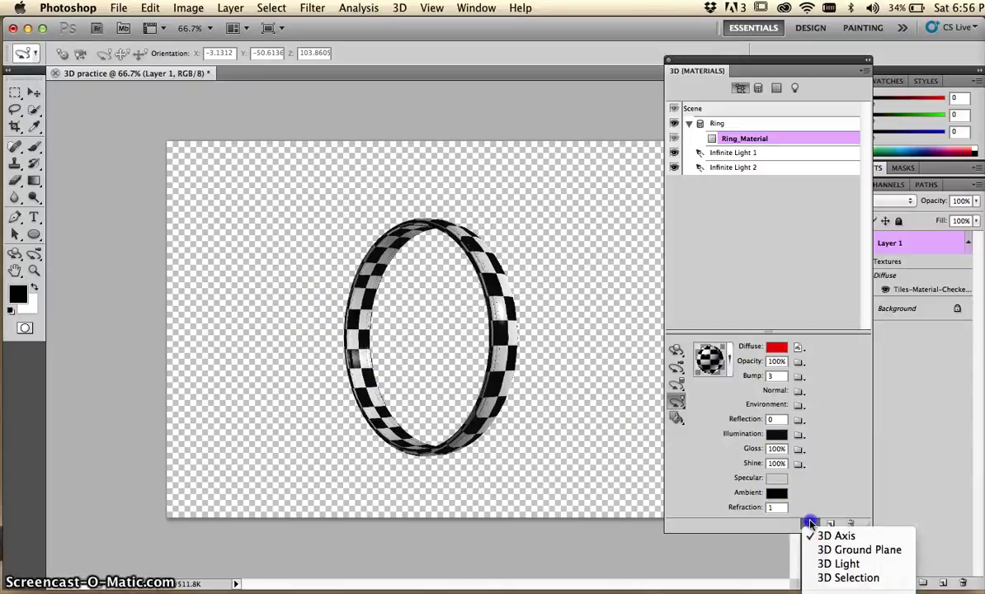
click(840, 564)
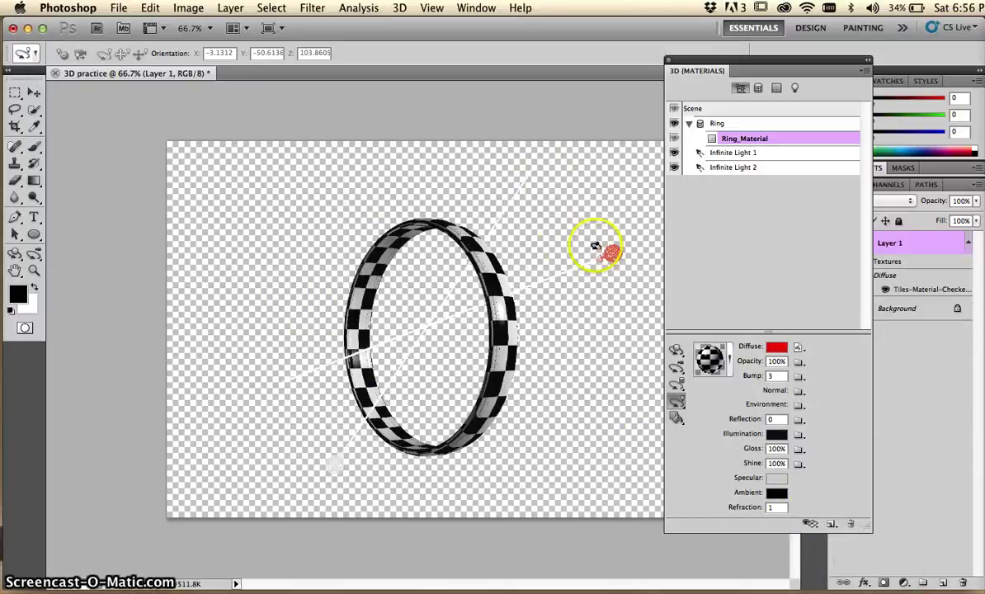
Rotate the light on the ring to about X 64.04, Y 52.87, Z -80.39
mouse_move(614, 263)
mouse_down()
mouse_move(583, 214)
mouse_move(612, 247)
mouse_up()
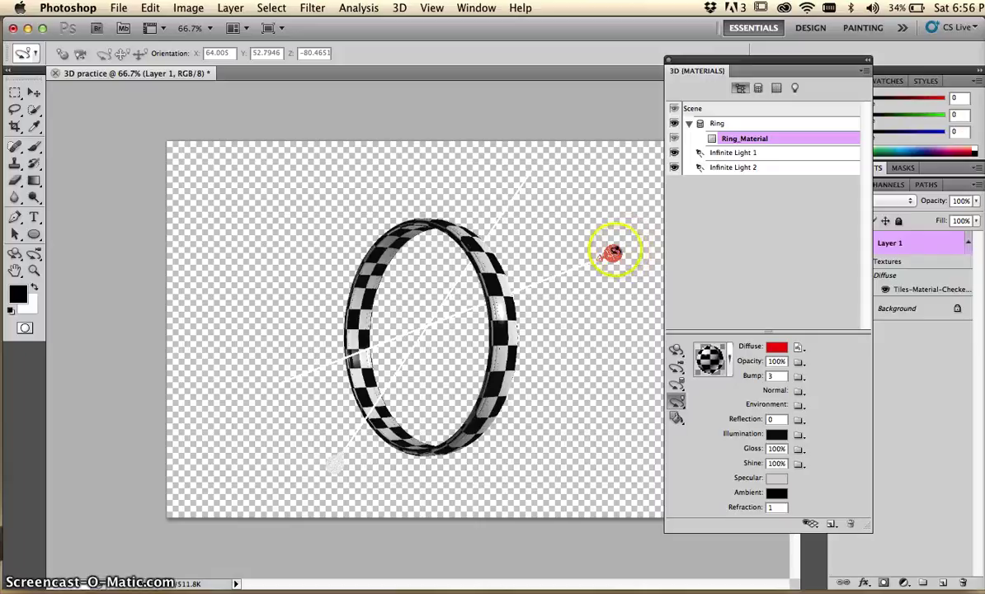
click(357, 197)
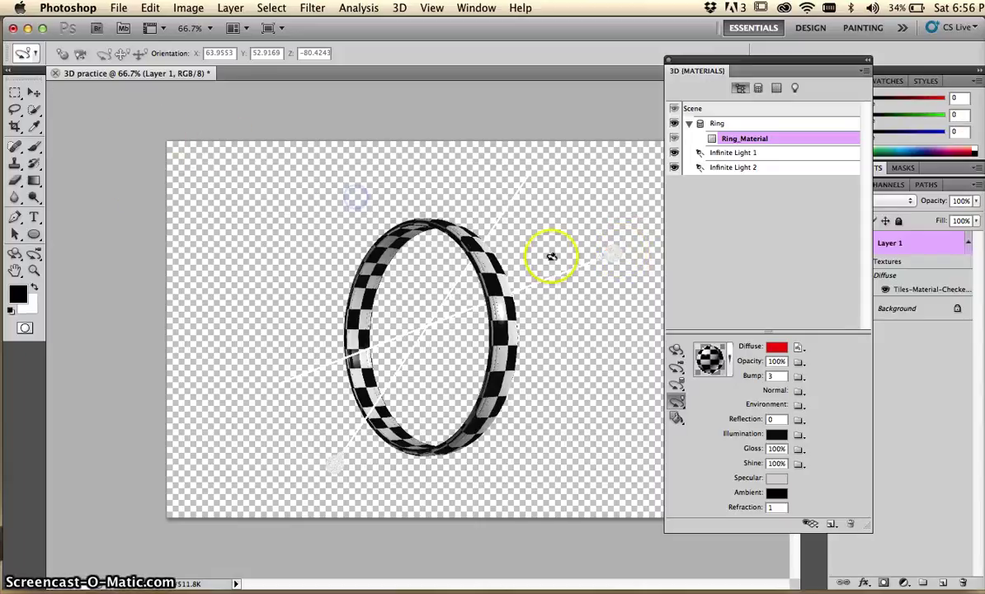
click(609, 258)
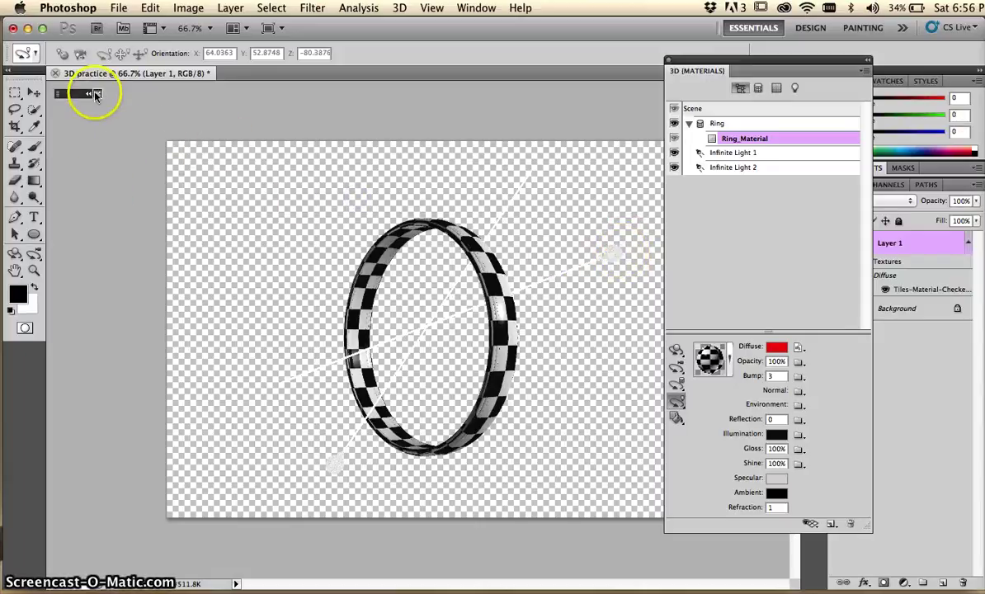
Move the collapsed 3D axis widget onto the canvas and rotate the light to about X -36.79, Y -69.82, Z -84.44
drag(96, 94, 142, 115)
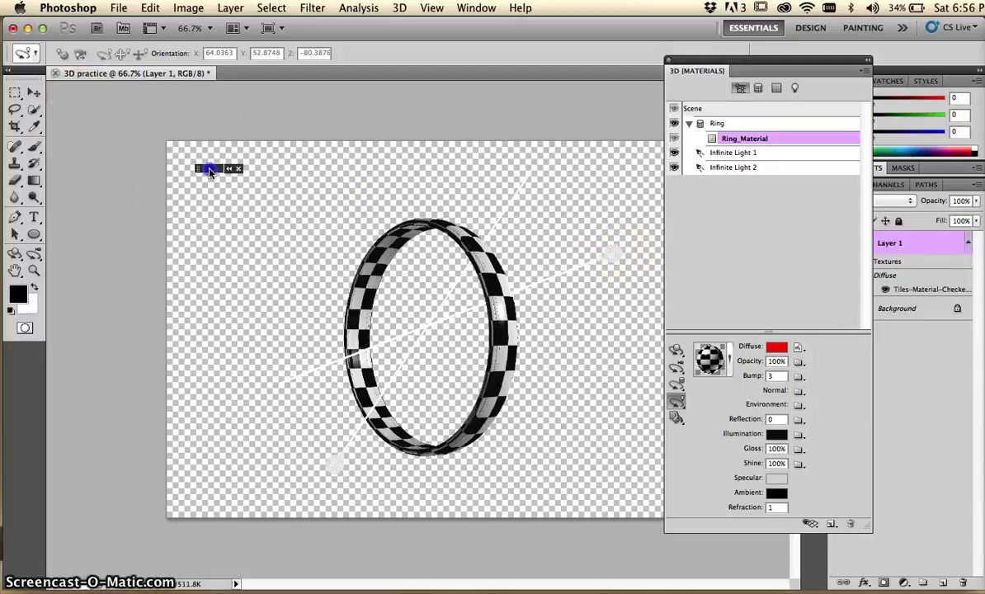
click(231, 170)
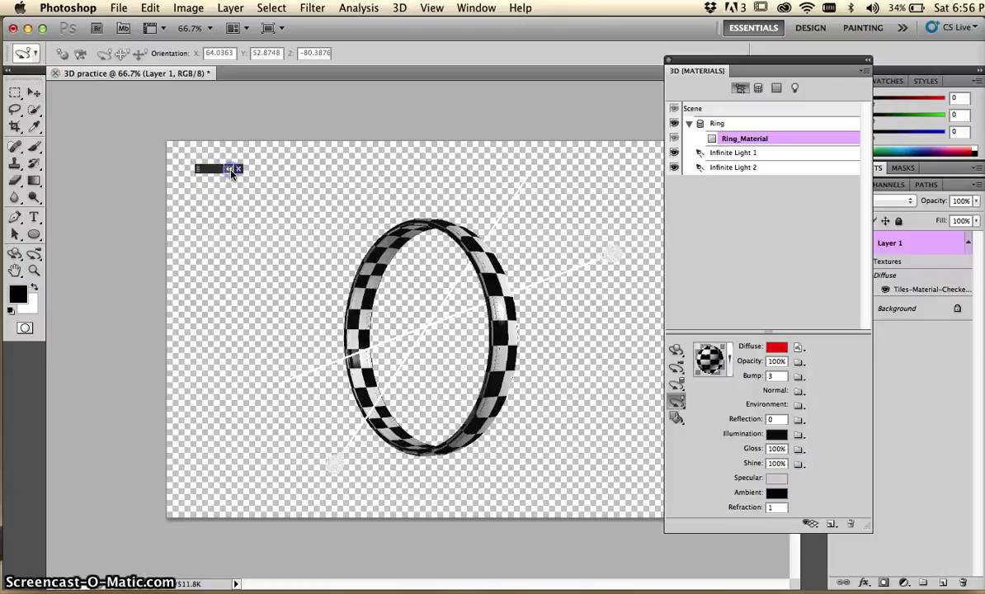
click(411, 311)
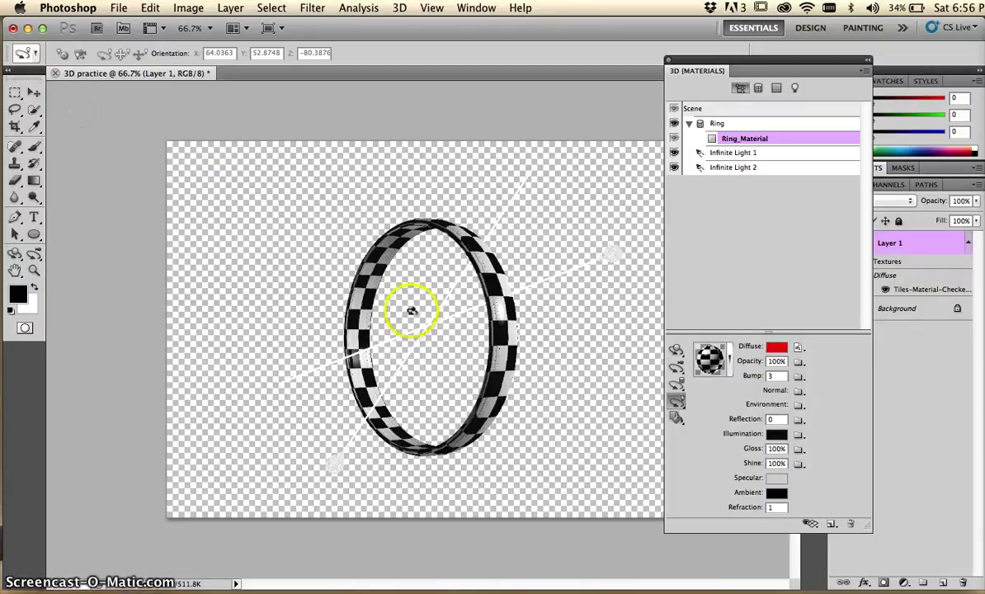
mouse_move(581, 226)
mouse_down()
mouse_move(433, 420)
mouse_move(281, 336)
mouse_move(424, 222)
mouse_move(488, 213)
mouse_move(583, 292)
mouse_move(573, 375)
mouse_move(491, 172)
mouse_move(310, 268)
mouse_move(326, 218)
mouse_up()
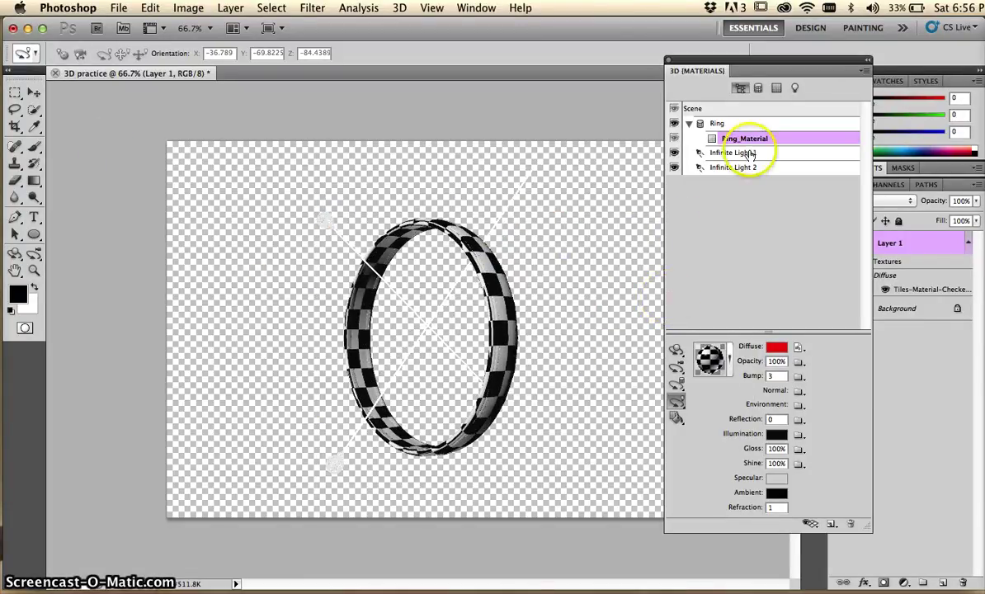
Switch to the 3D Object Rotate tool and check the list of 3D object tools
click(677, 350)
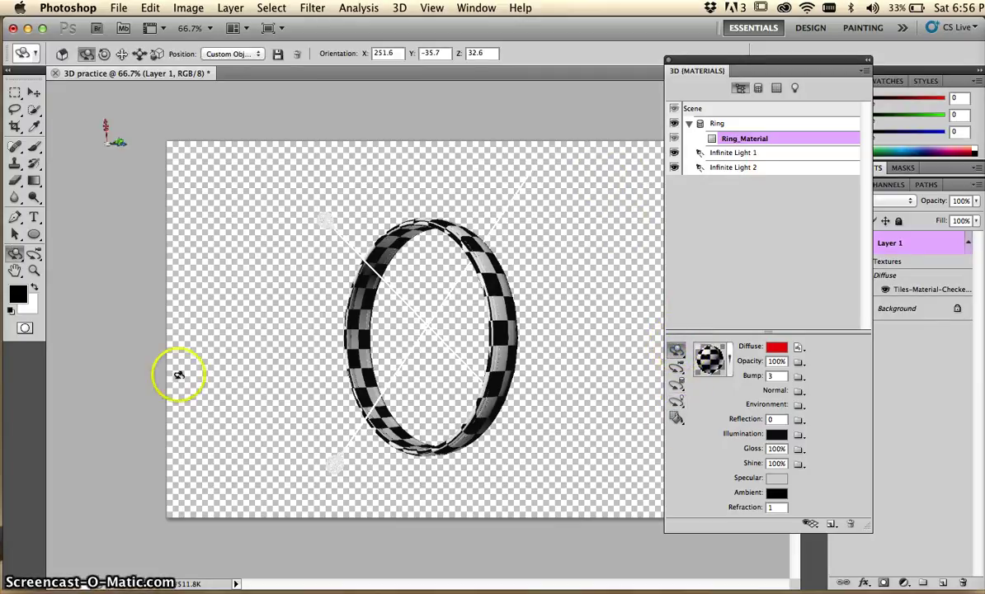
click(15, 255)
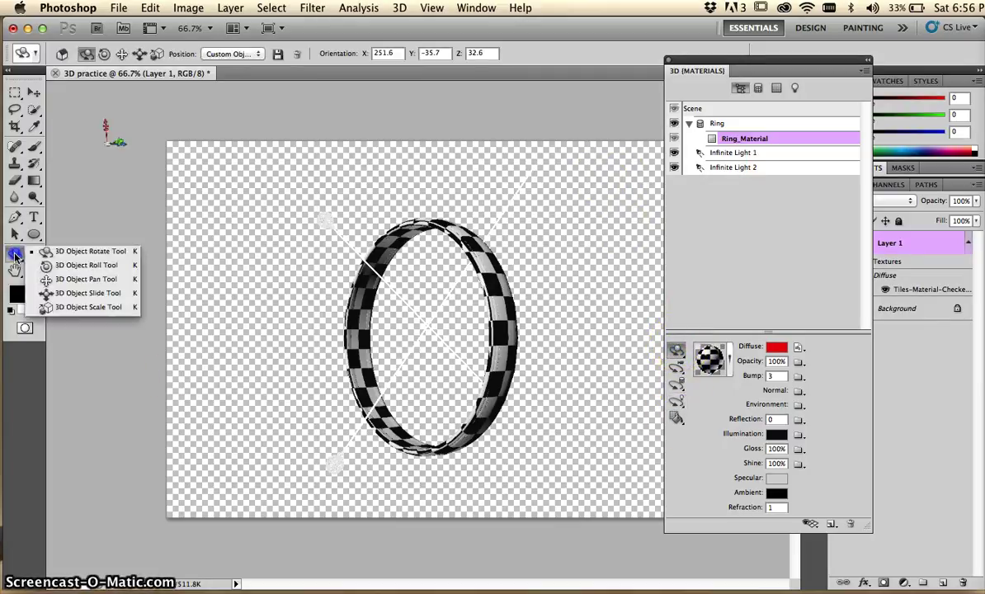
click(15, 255)
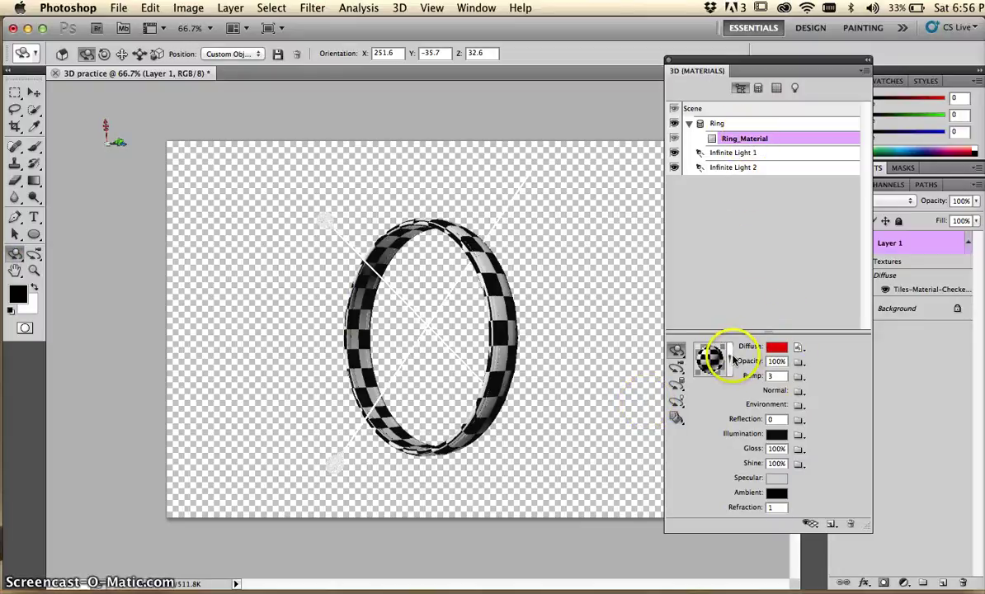
Change the diffuse colour of the ring's material to bright red #f81616
click(780, 348)
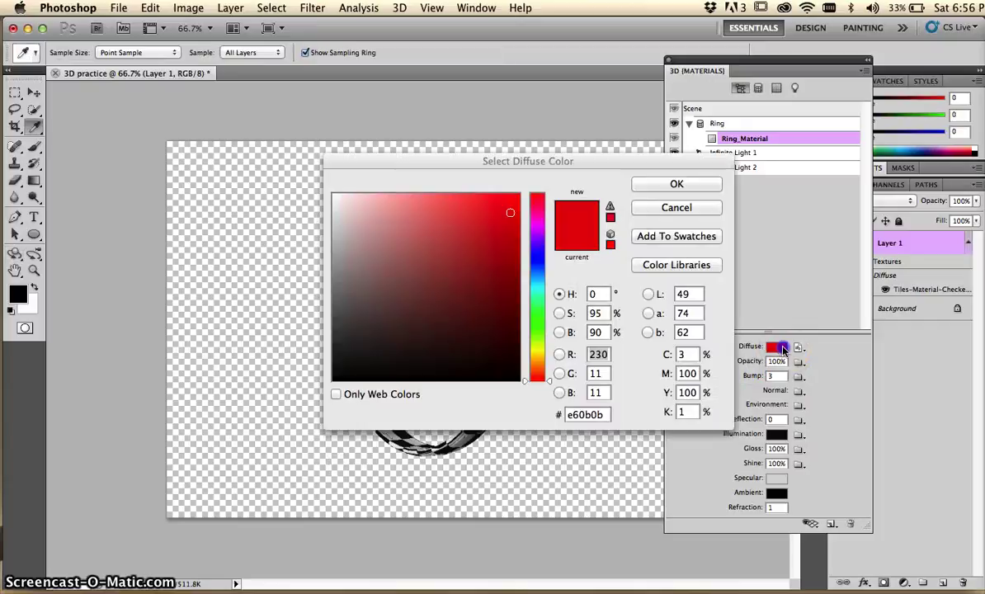
drag(503, 205, 501, 195)
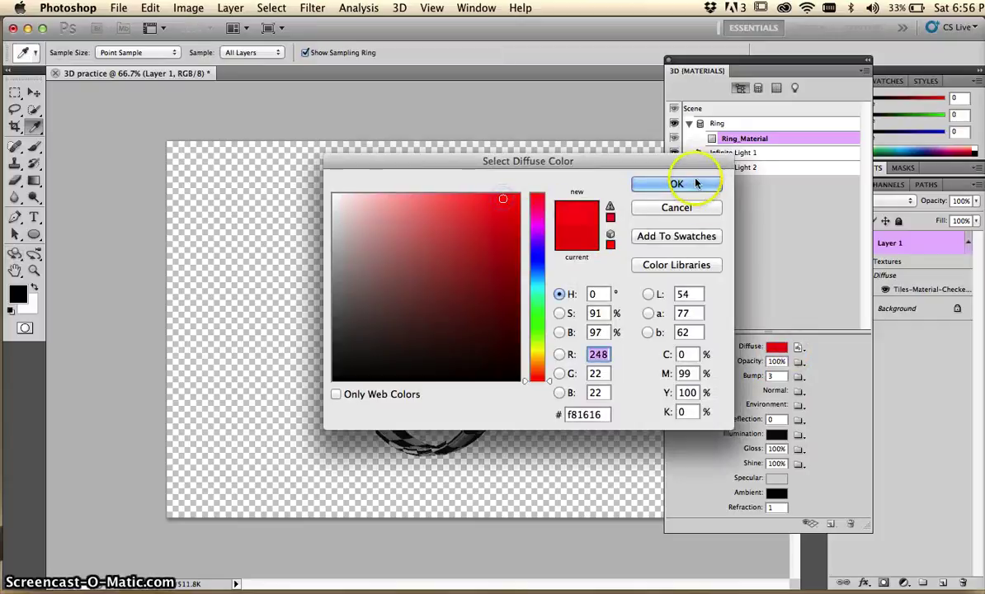
click(690, 185)
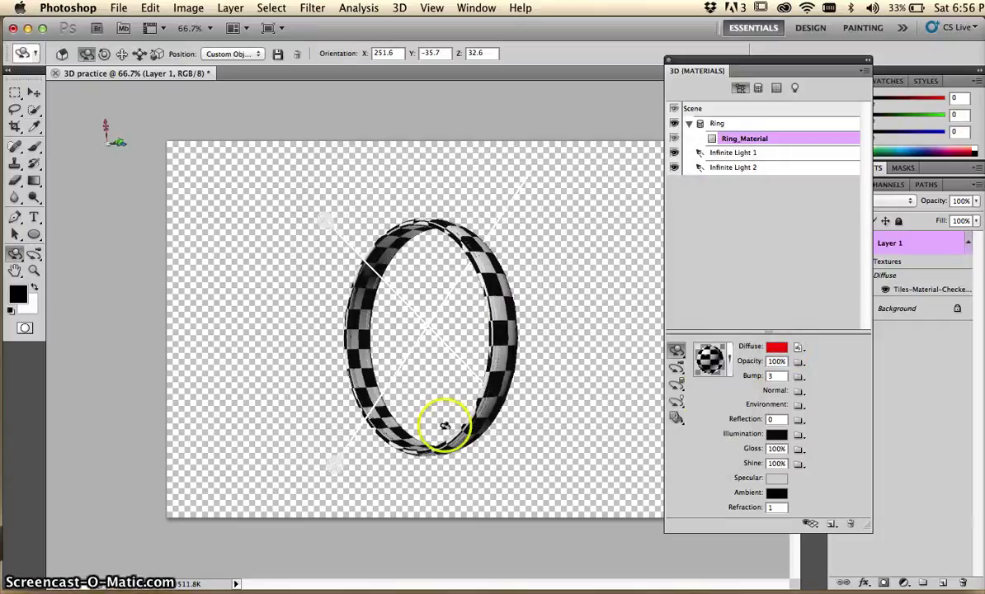
Replace the ring's checkered material with the off-white cotton weave preset
click(733, 363)
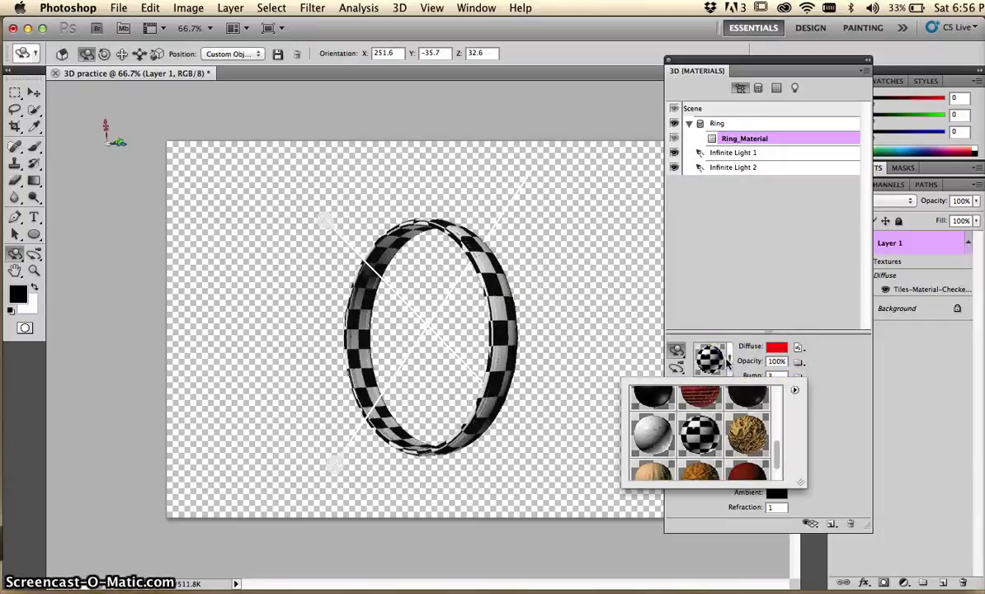
drag(778, 448, 778, 388)
click(657, 400)
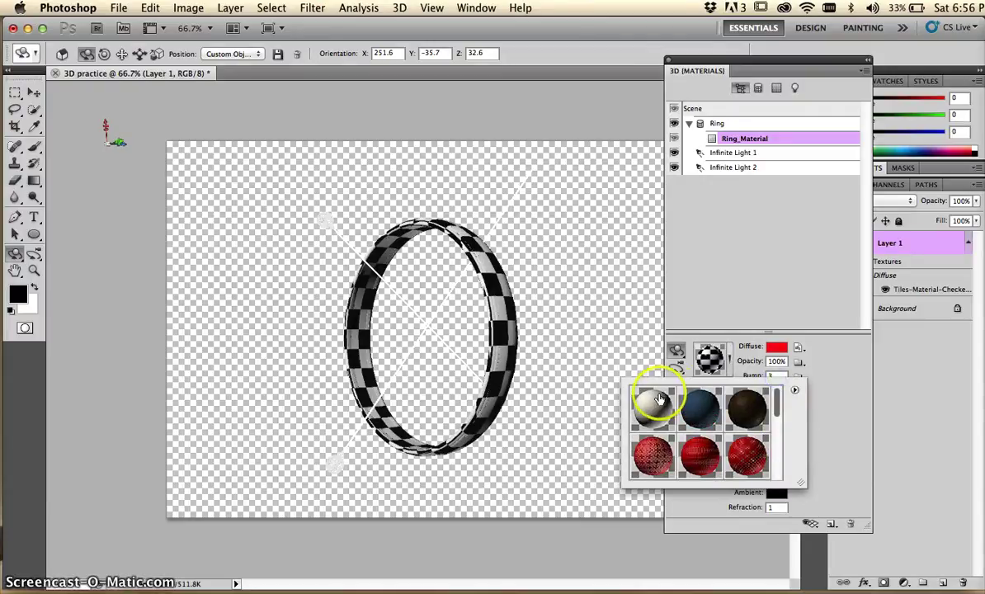
Set the ring material's diffuse colour to golden yellow #eace0e
click(777, 347)
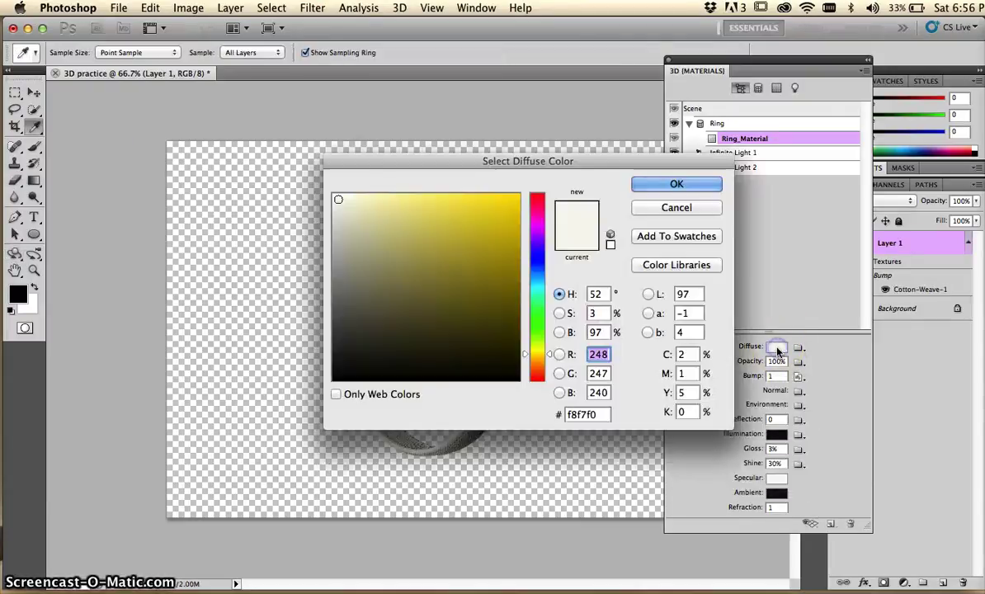
drag(463, 216, 508, 209)
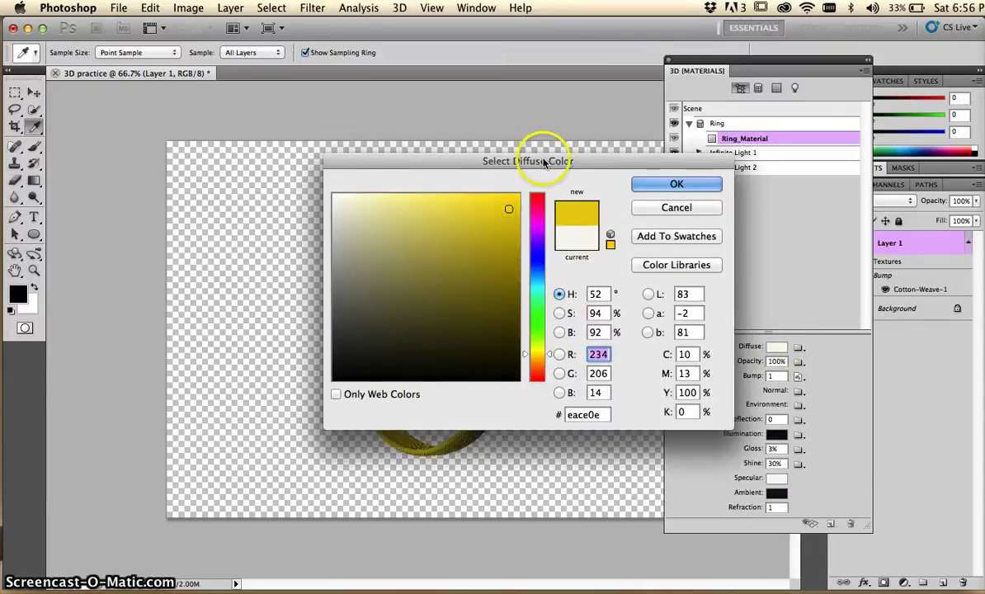
drag(544, 161, 737, 114)
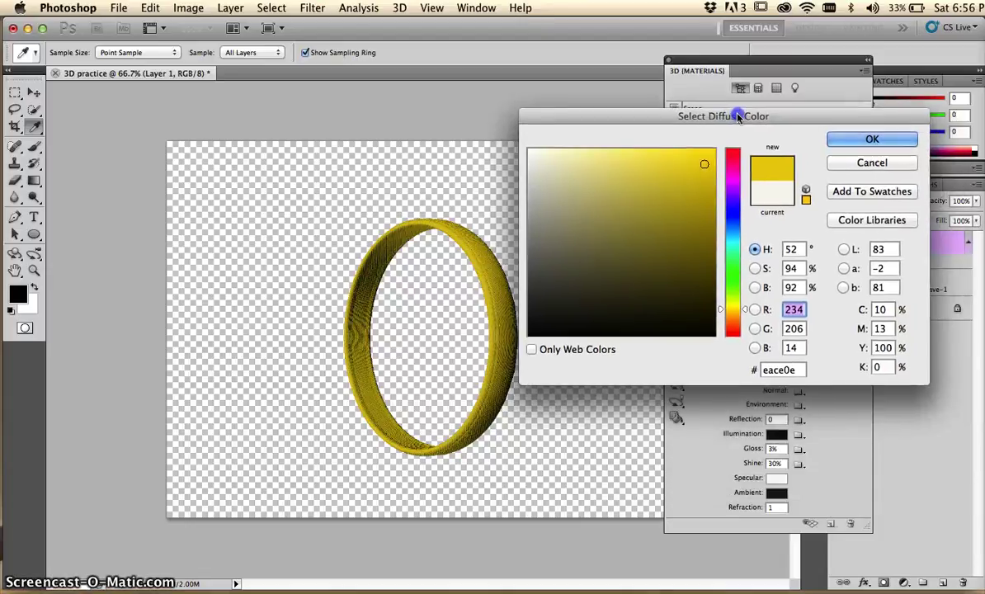
click(863, 140)
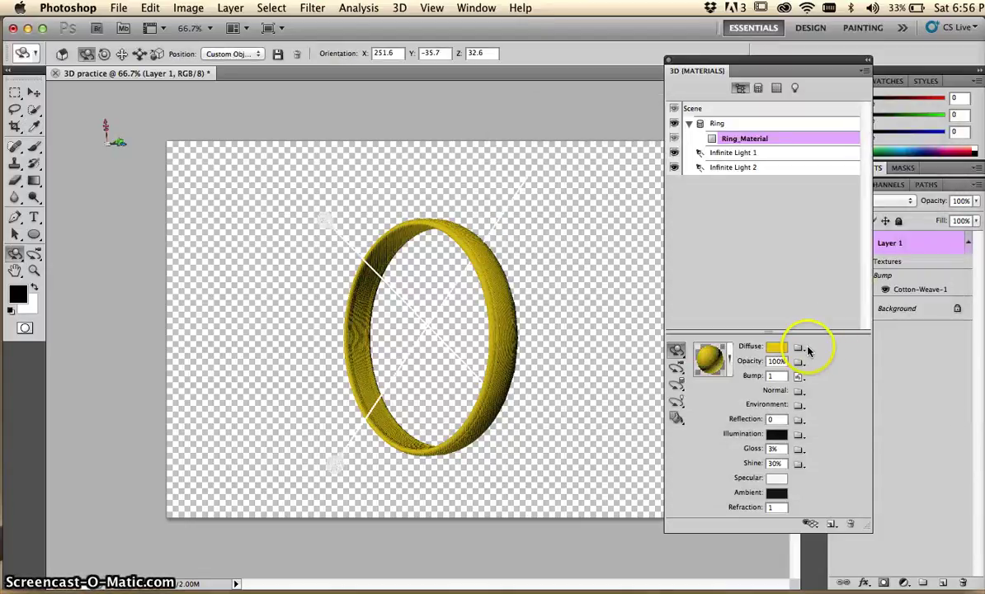
Load Volleyball.jpg as the ring's diffuse texture and rotate the ring to about X 382.5, Y -50.4, Z -104
click(800, 347)
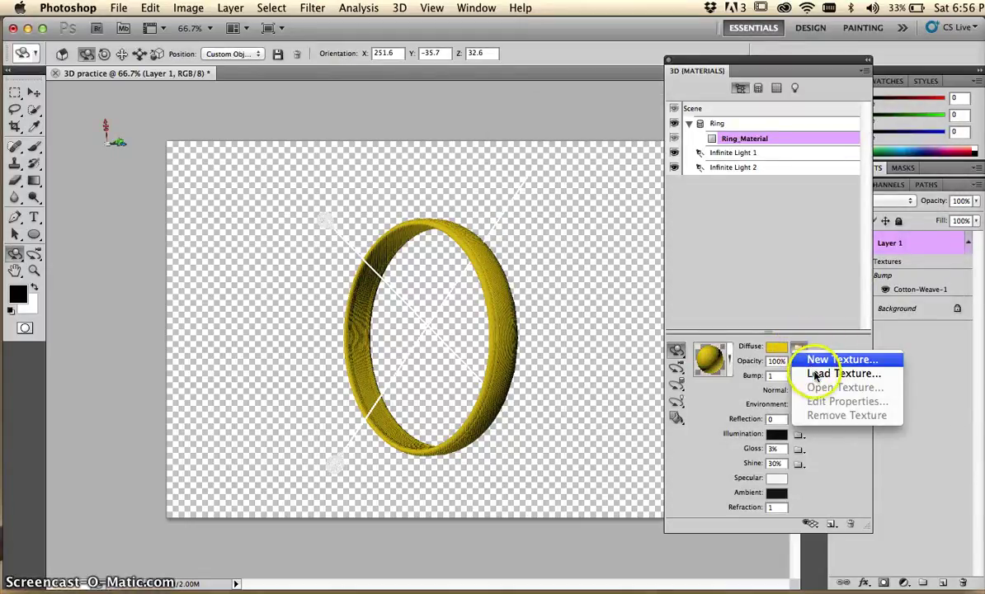
click(814, 375)
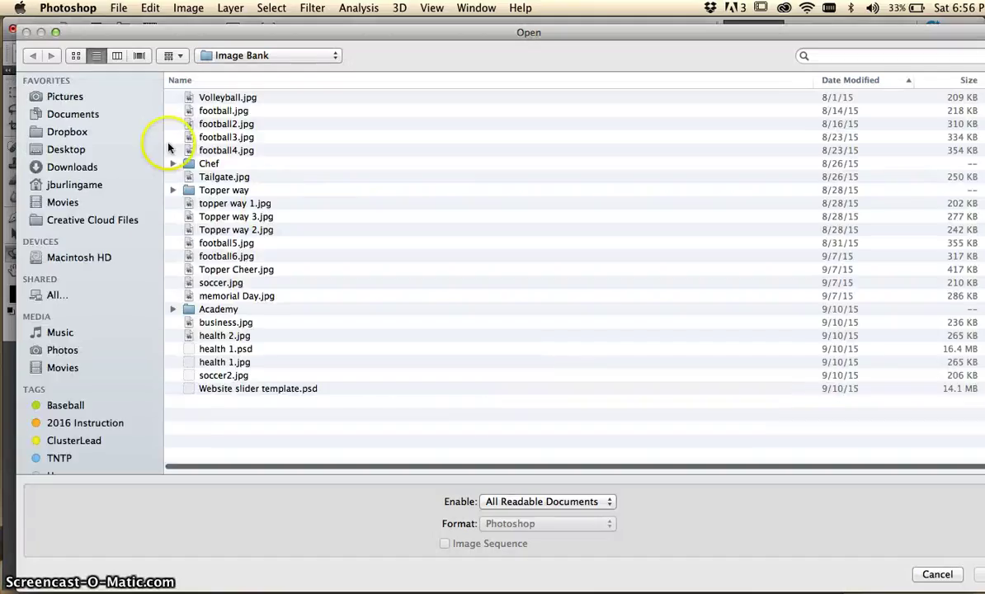
click(226, 99)
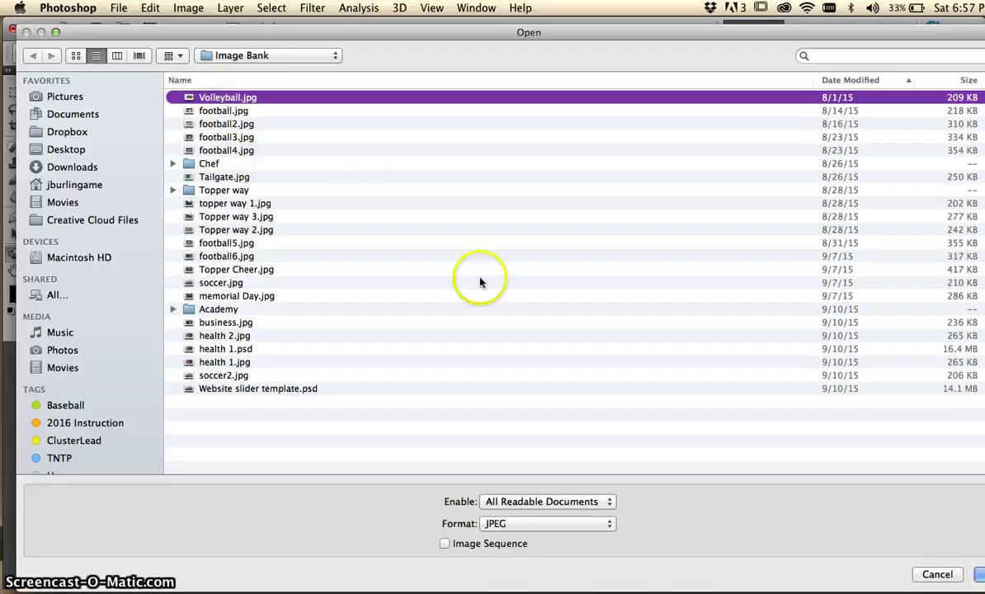
key(Return)
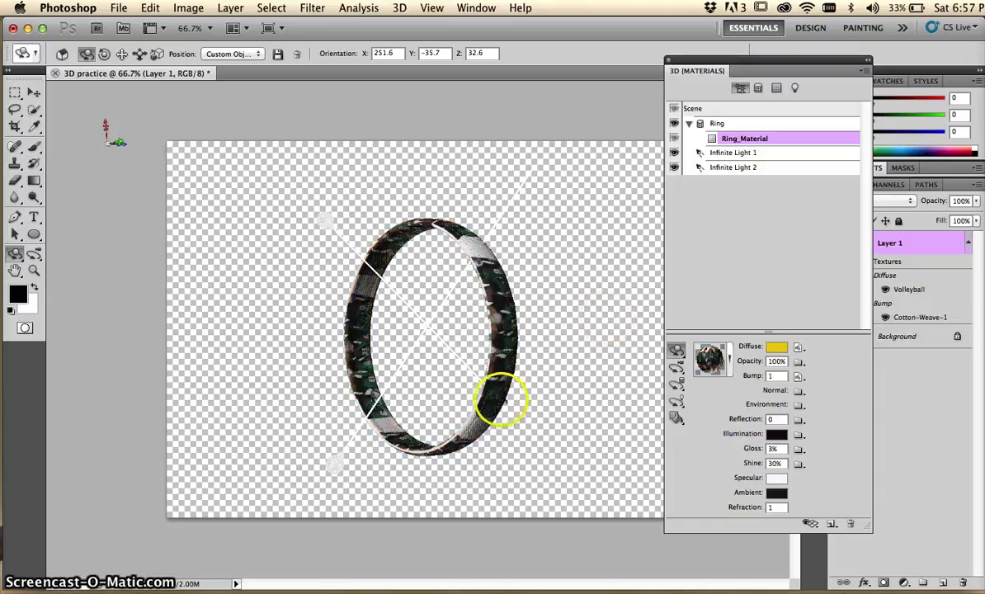
drag(501, 400, 483, 535)
drag(410, 352, 395, 303)
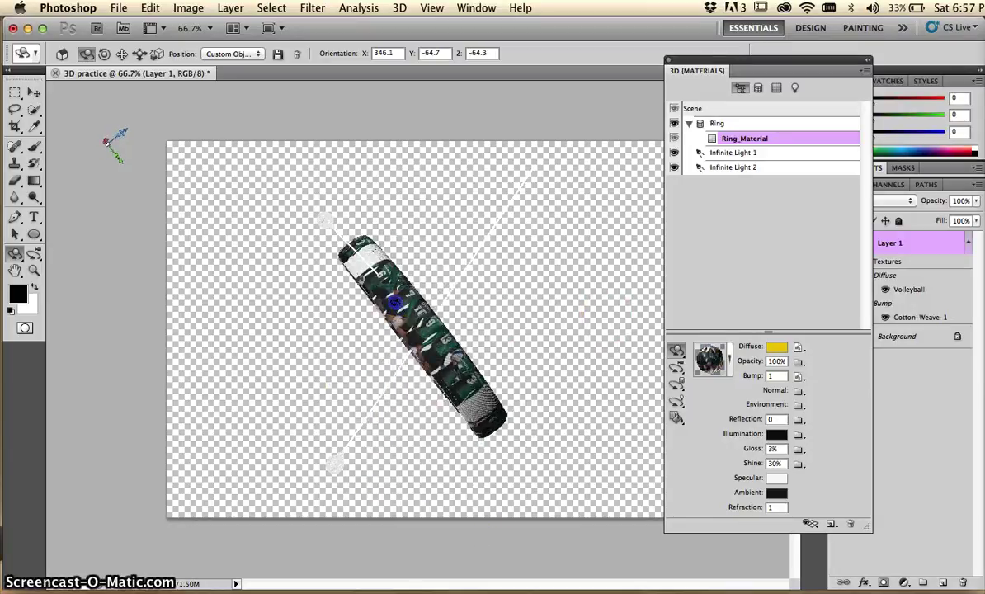
Edit the Volleyball texture's properties, trying a U Scale of 2.73 before setting it to 1
click(798, 347)
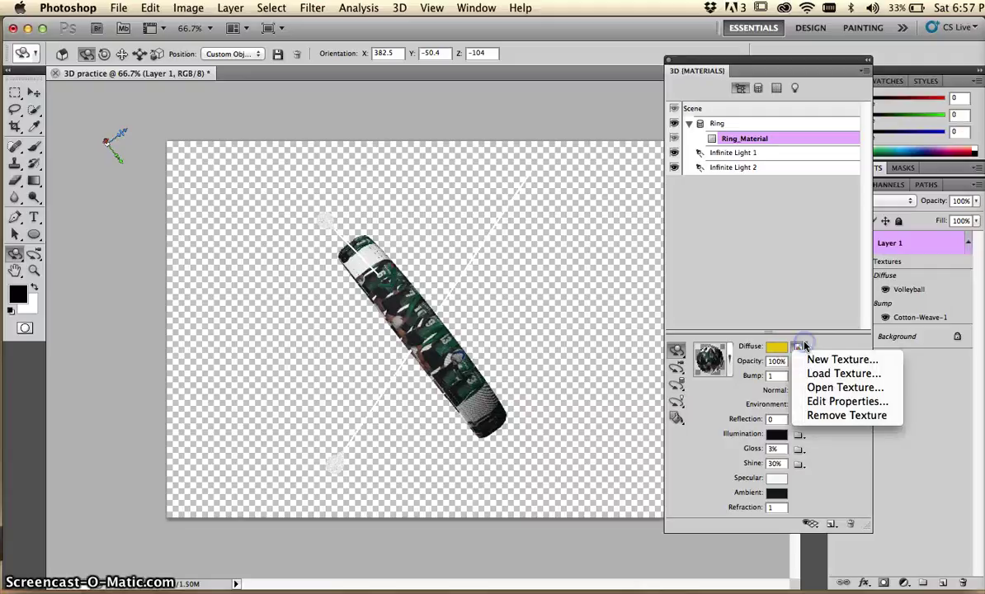
click(829, 402)
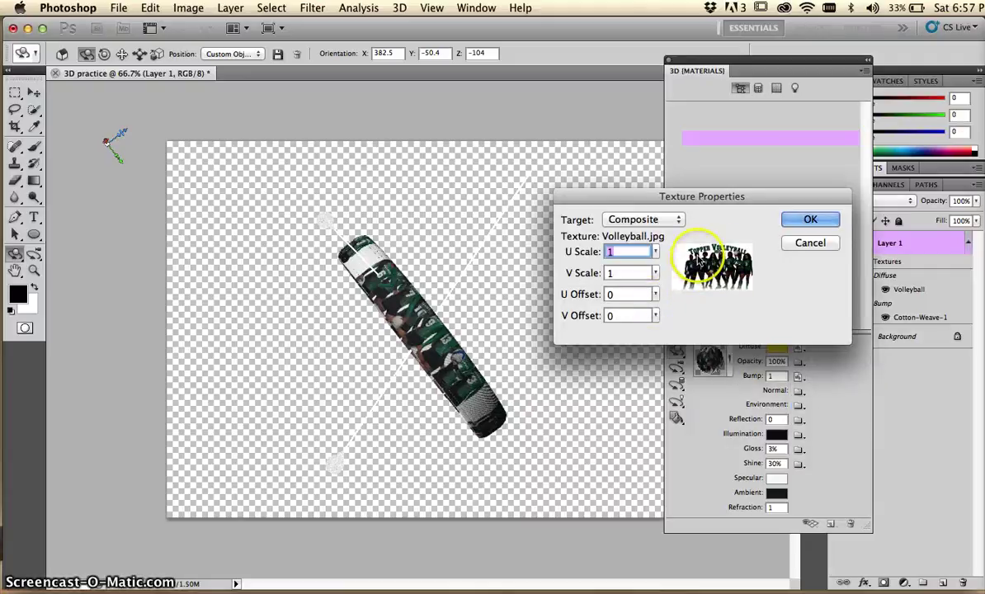
click(655, 252)
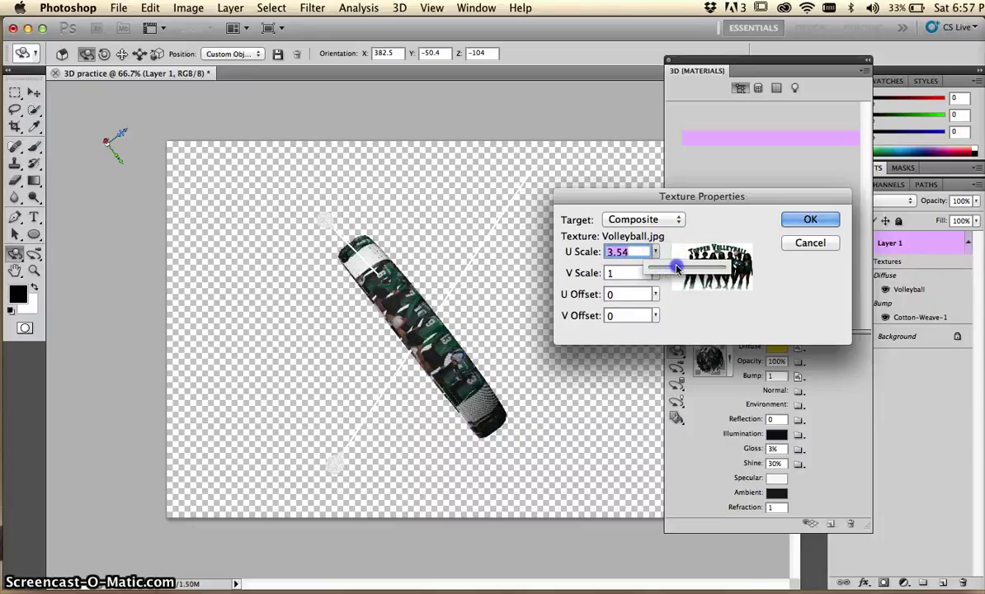
drag(676, 268, 669, 268)
click(656, 279)
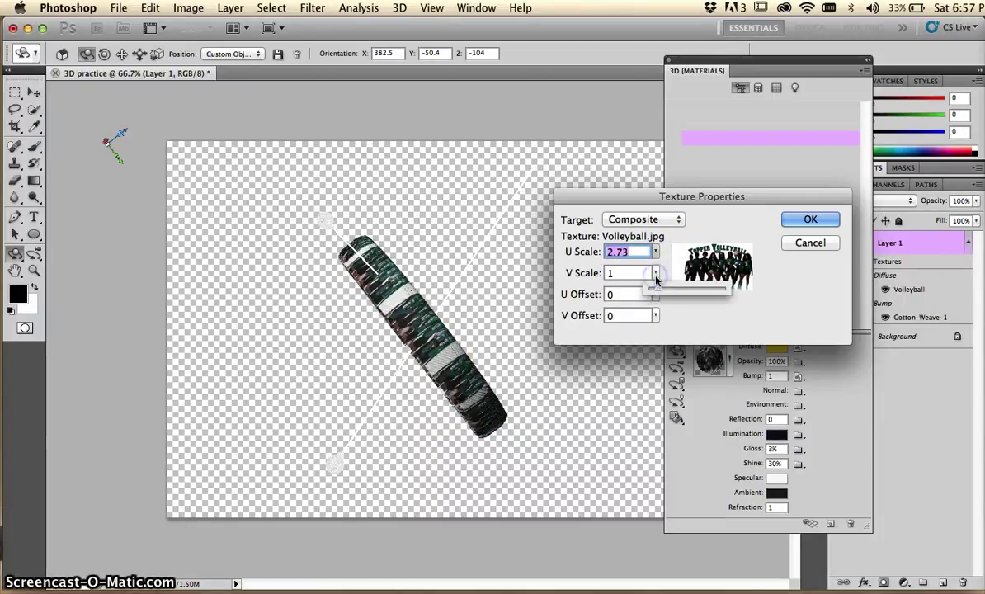
click(655, 252)
drag(669, 267, 646, 269)
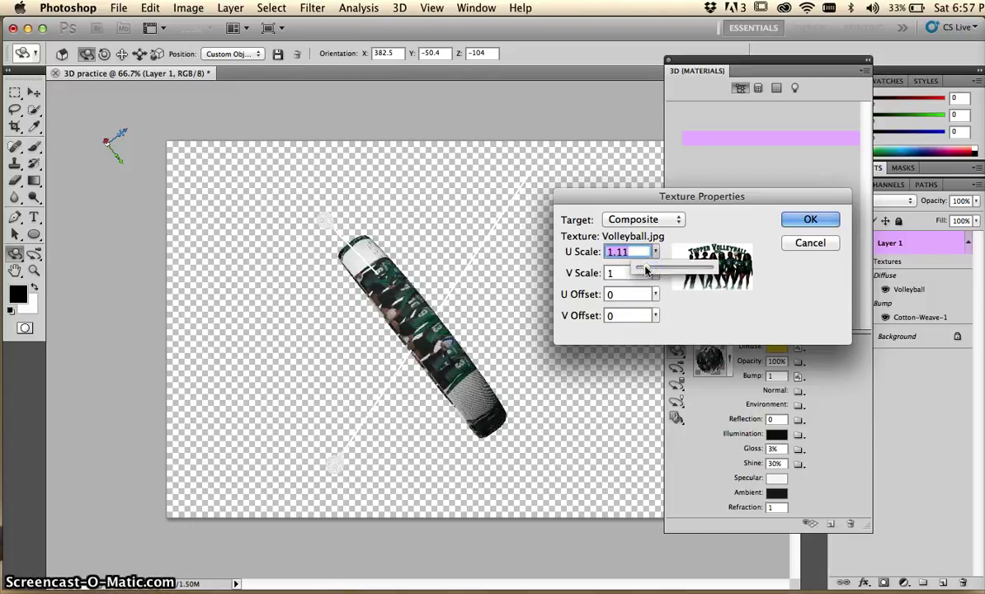
text(1)
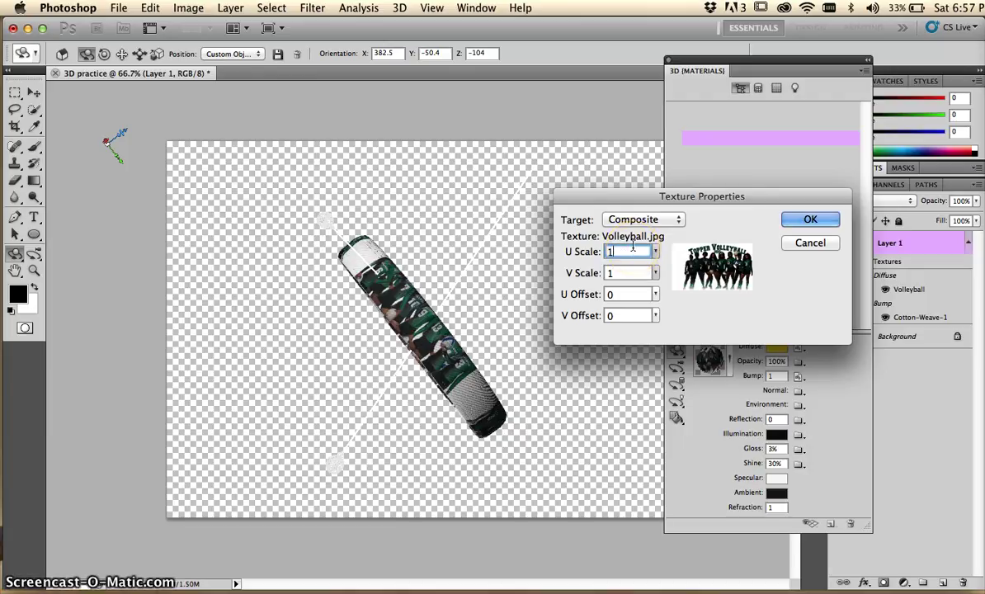
key(Tab)
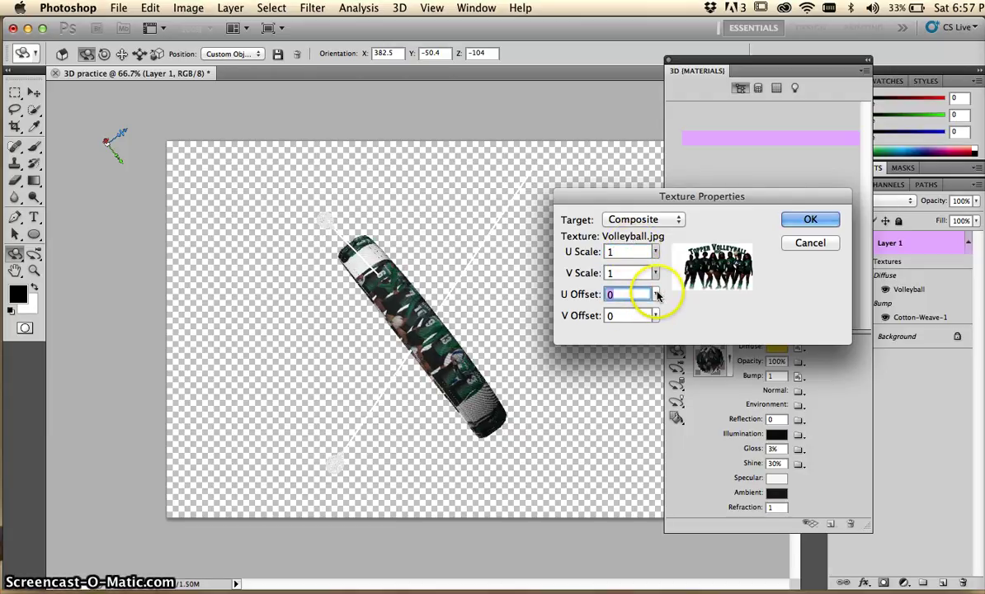
Set the Volleyball texture's U Offset to 0.030 and V Offset to 0.273, and apply the texture properties
click(657, 296)
drag(649, 310, 669, 333)
click(656, 317)
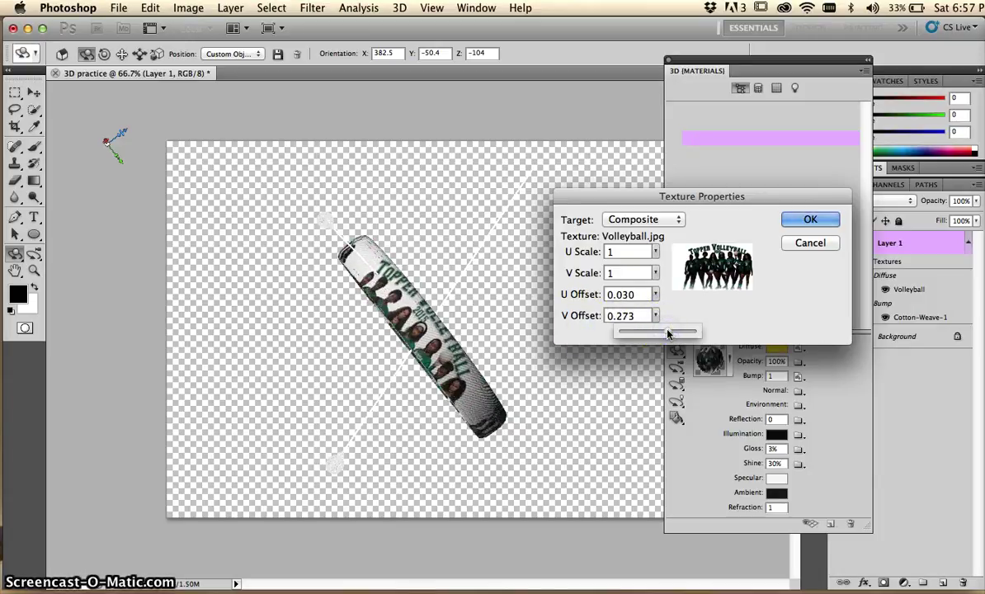
click(810, 219)
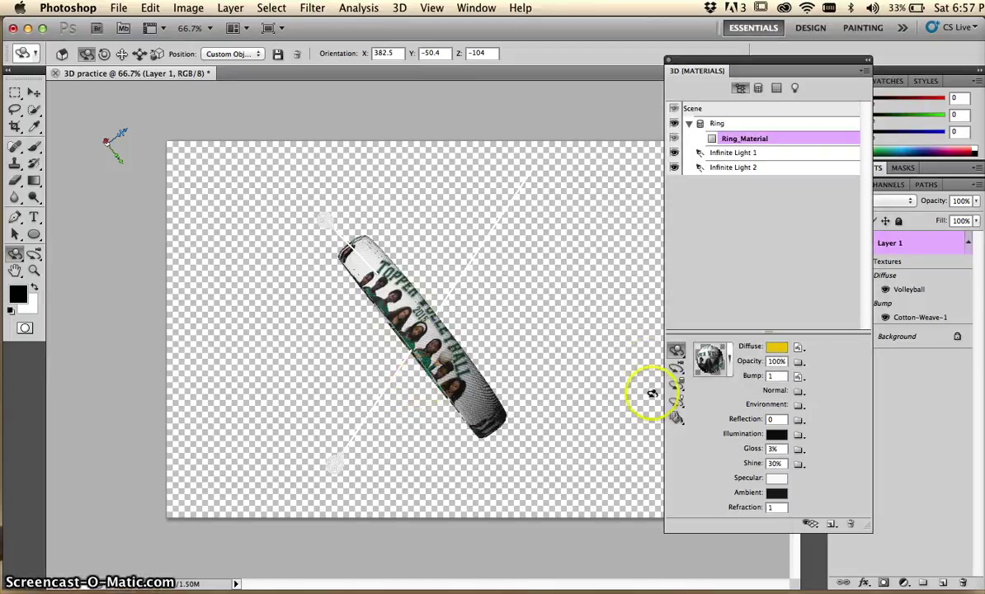
Hide the 3D Light guides on the ring
click(807, 529)
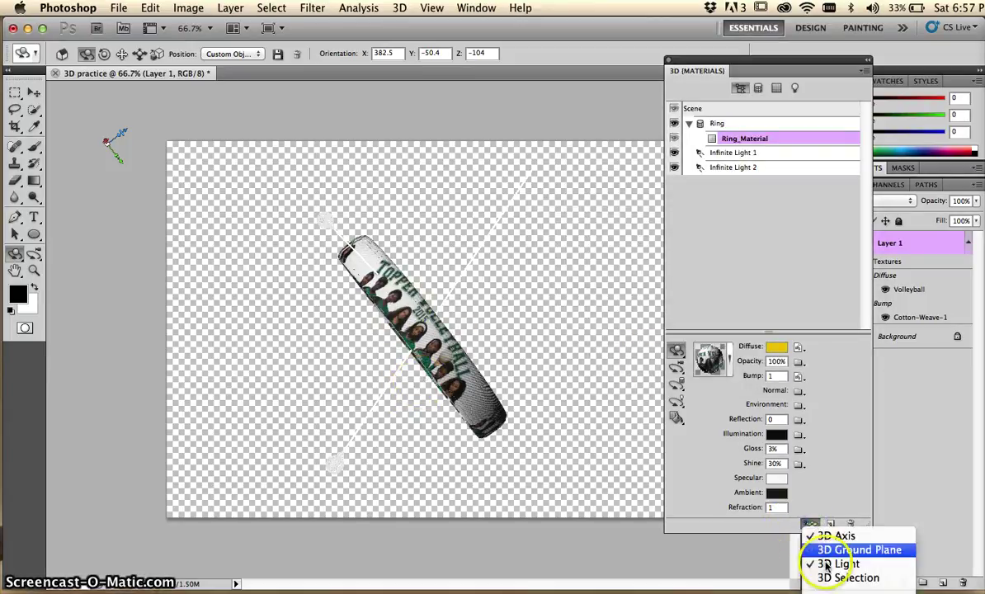
click(817, 556)
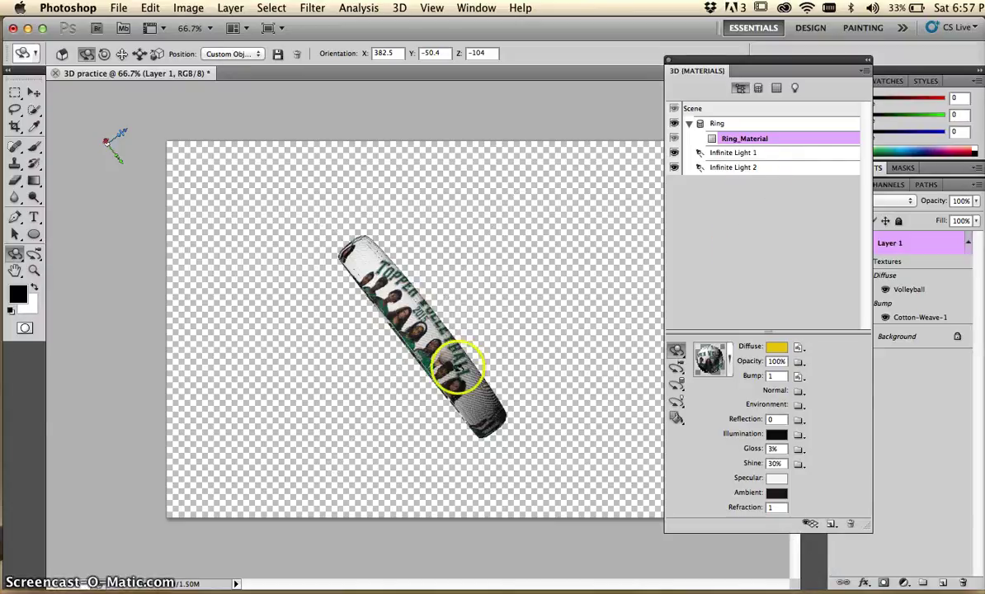
Enlarge the ring uniformly with the 3D axis widget and rotate it to about X 385.8, Y -46.4, Z -108.9
drag(396, 341, 403, 366)
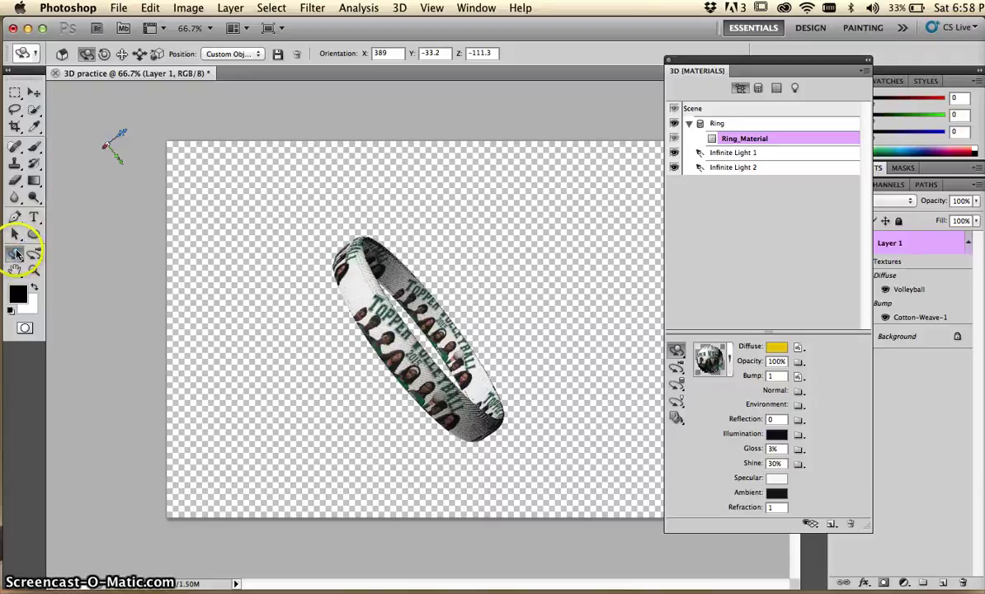
click(113, 114)
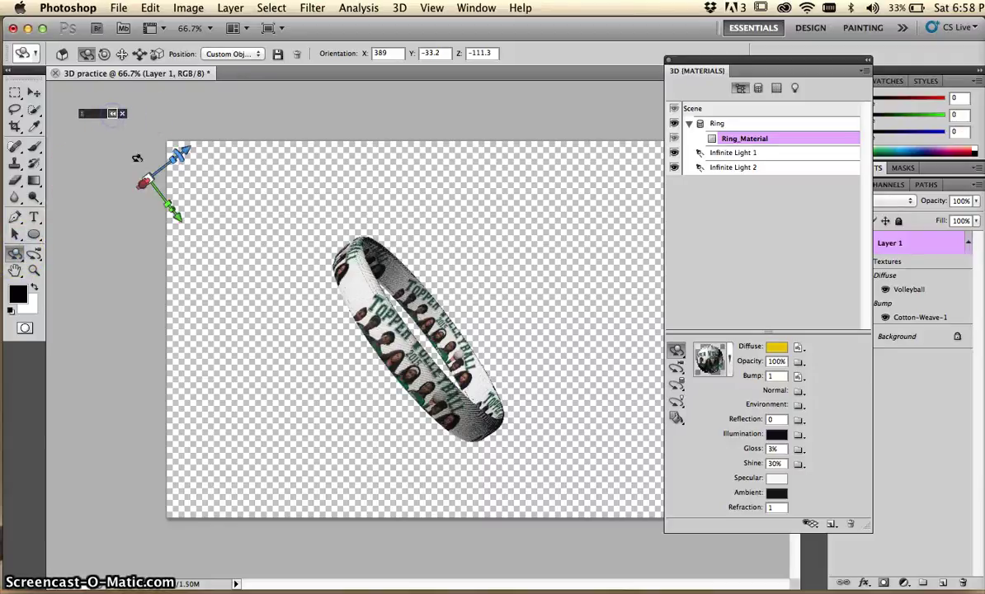
drag(145, 180, 218, 150)
drag(417, 281, 376, 301)
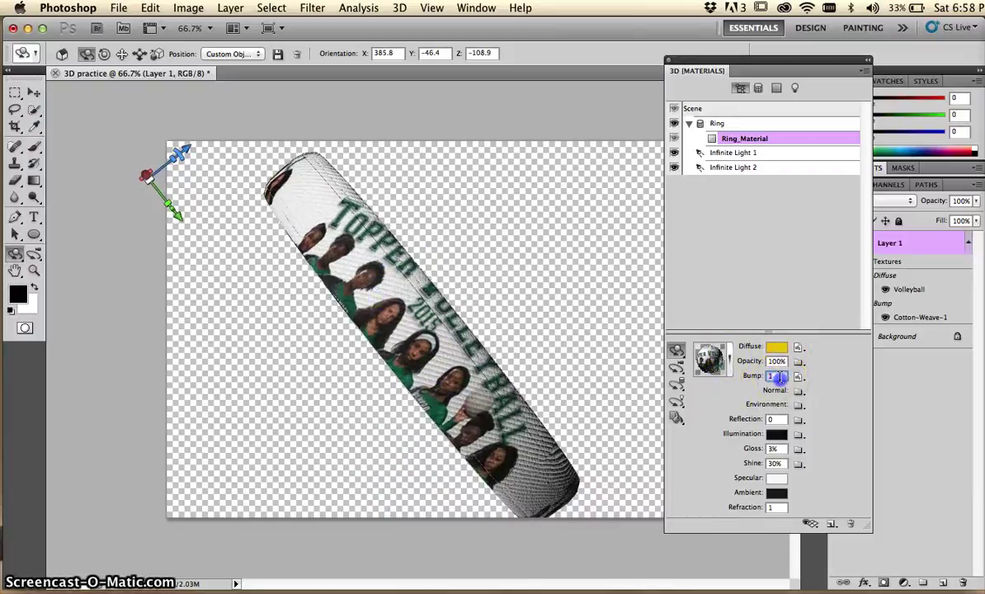
Set the ring material's Bump to 0 and rotate the ring to about X 342.6, Y -27.8, Z -132.8
text(0)
key(Tab)
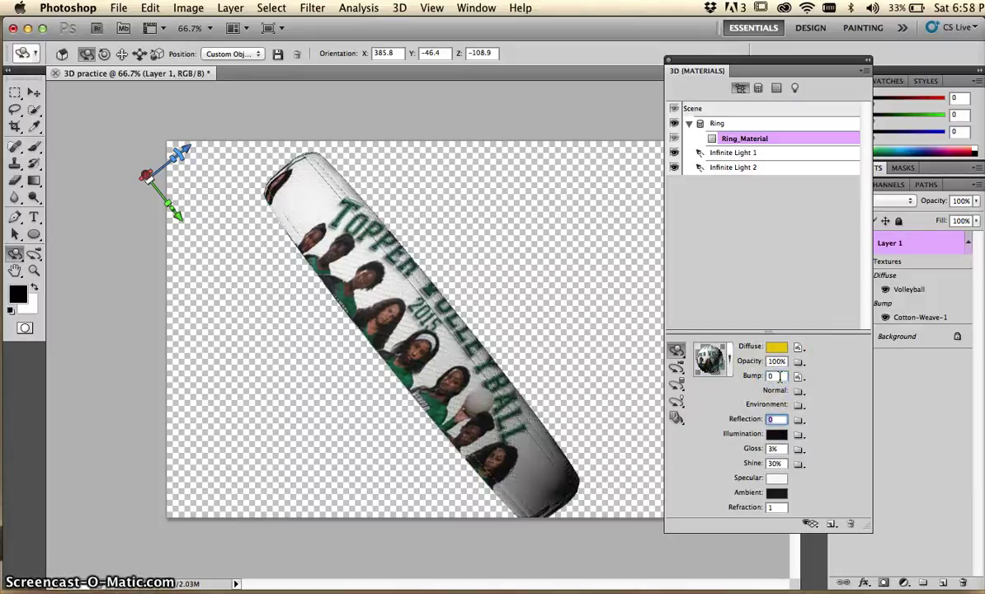
click(472, 406)
drag(461, 394, 458, 371)
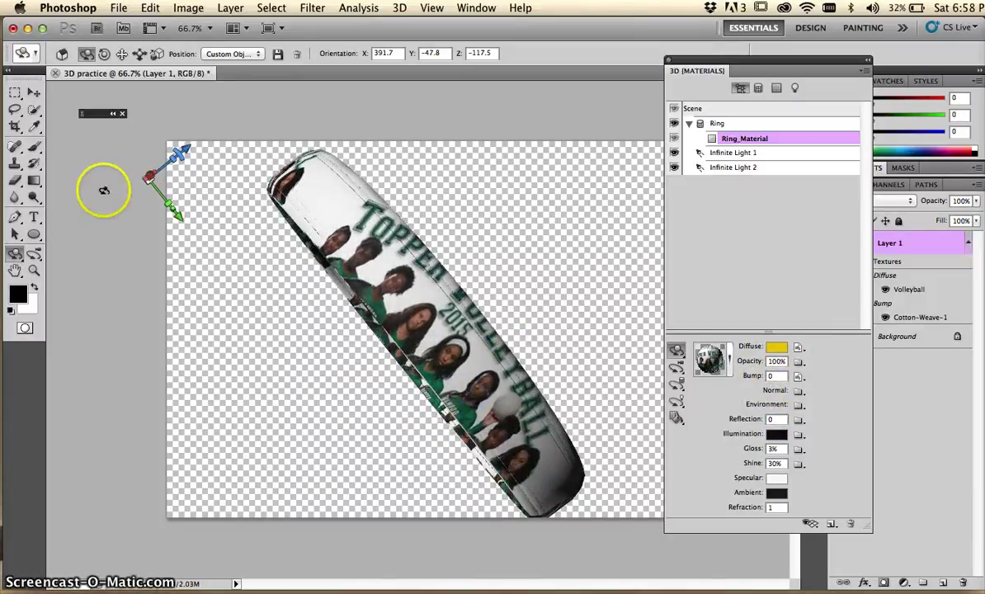
drag(177, 157, 142, 123)
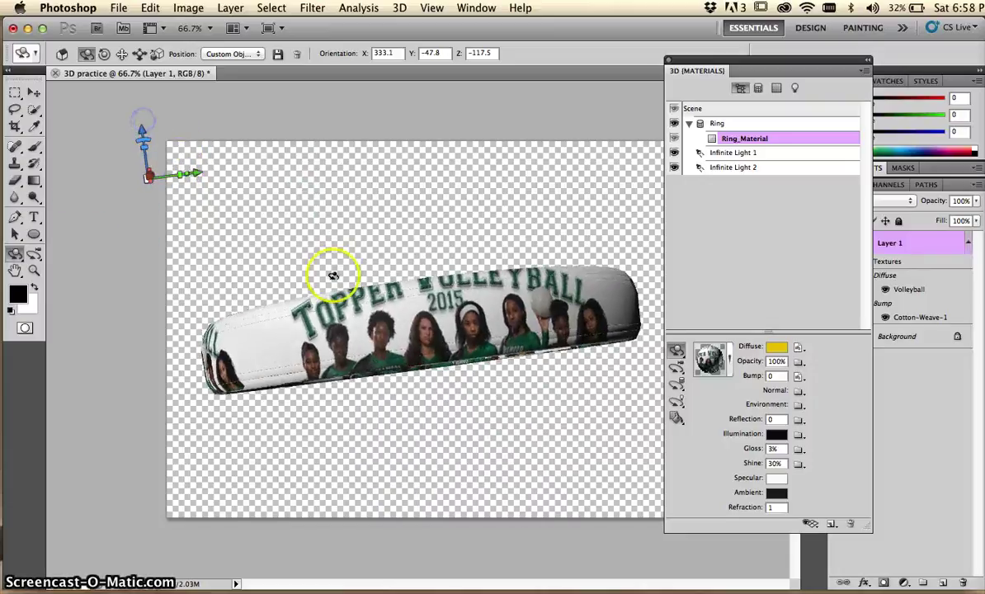
drag(381, 325, 401, 368)
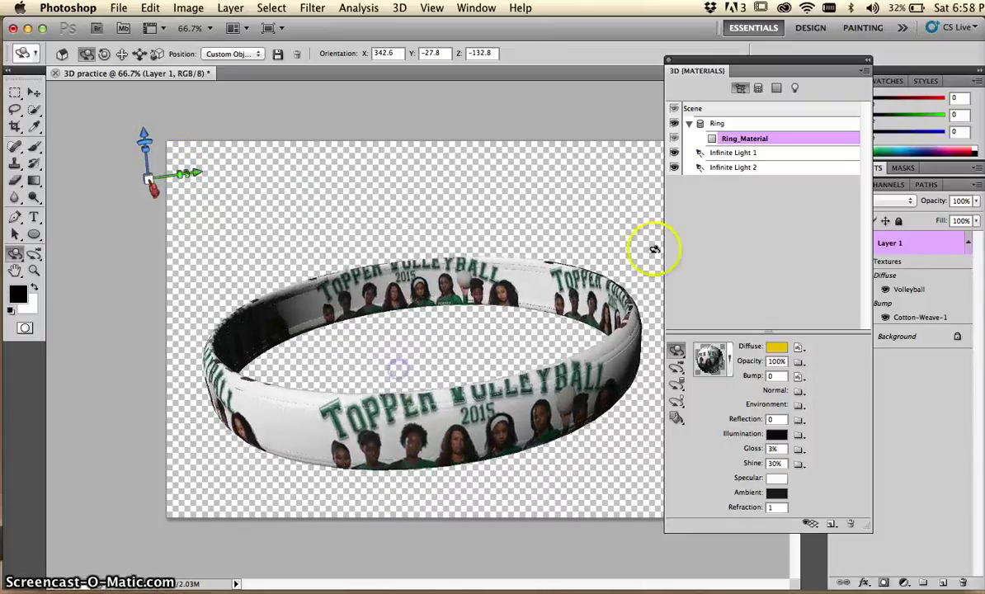
Replace the ring's material with the smooth light grey preset
click(737, 153)
click(742, 168)
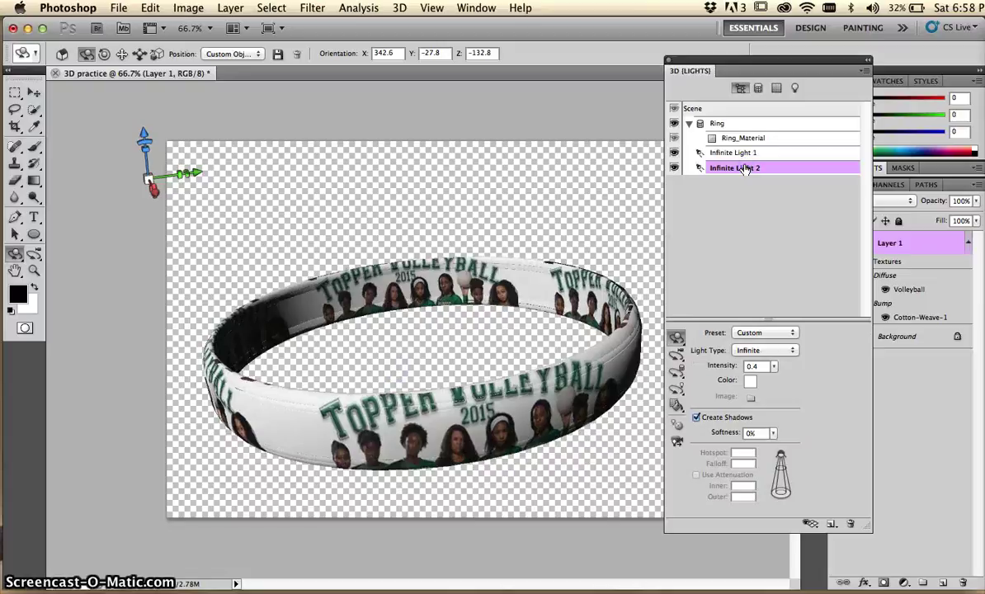
click(752, 139)
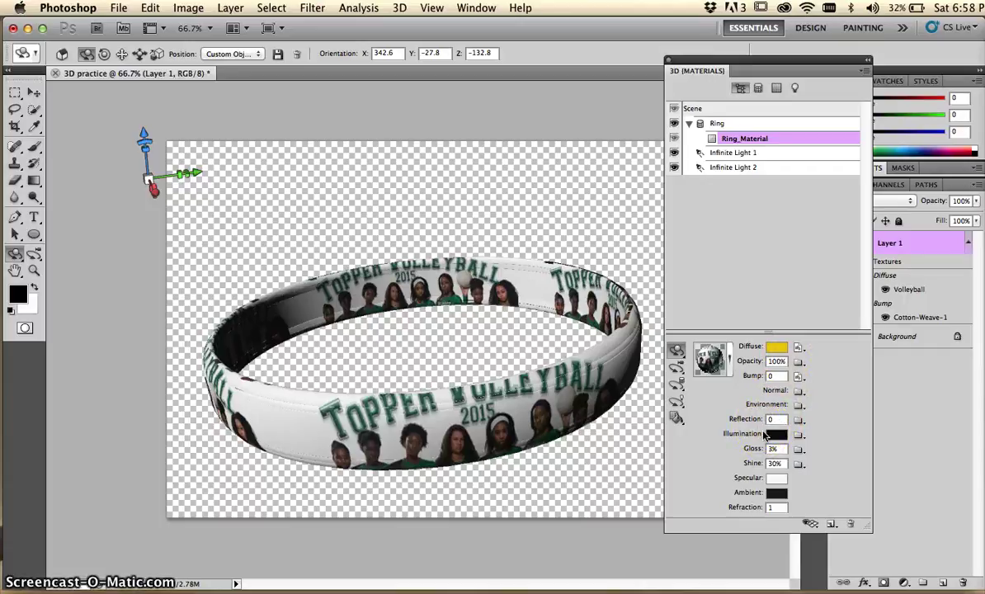
click(730, 363)
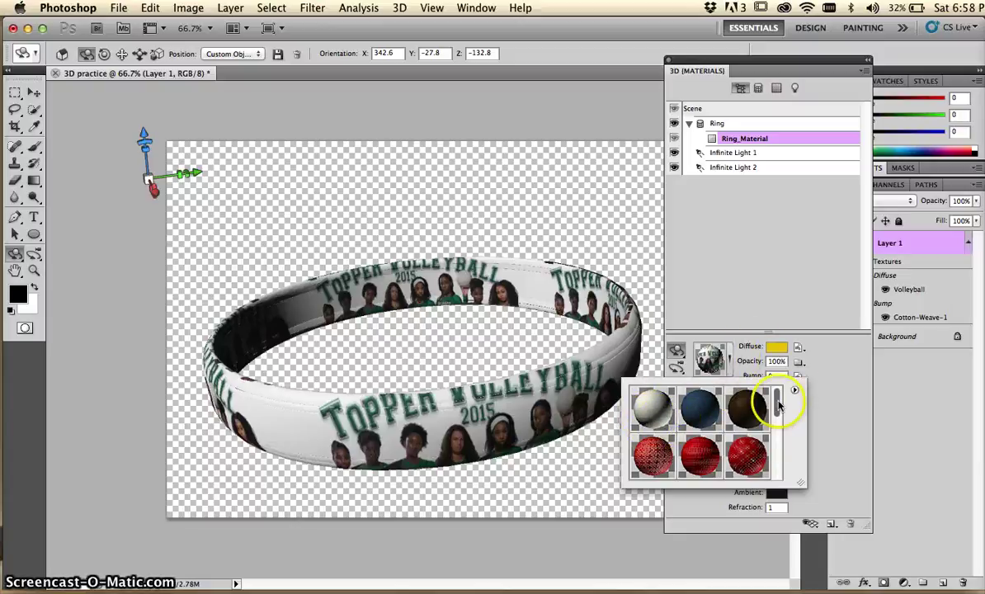
drag(777, 402, 778, 426)
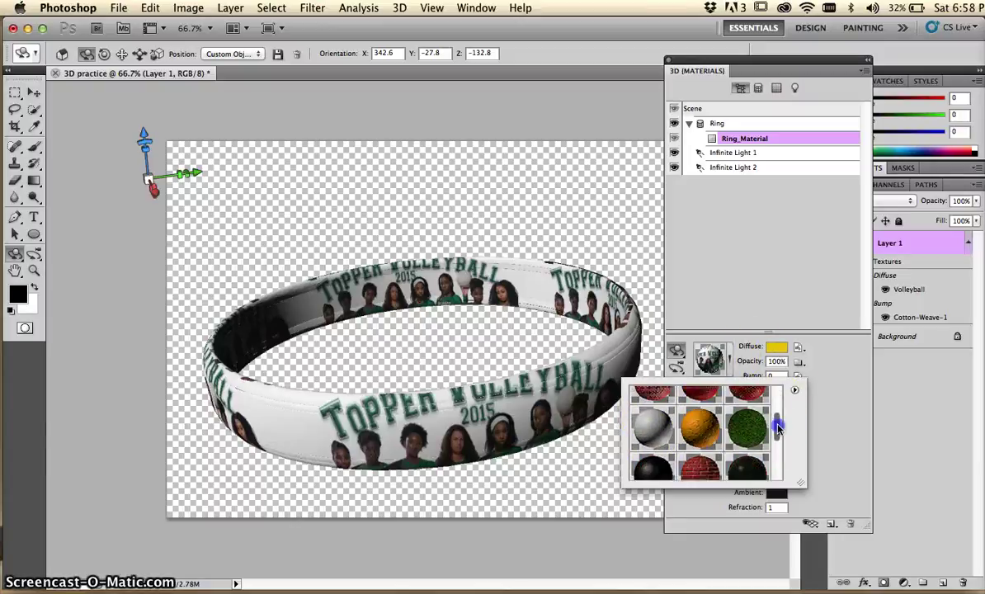
click(656, 427)
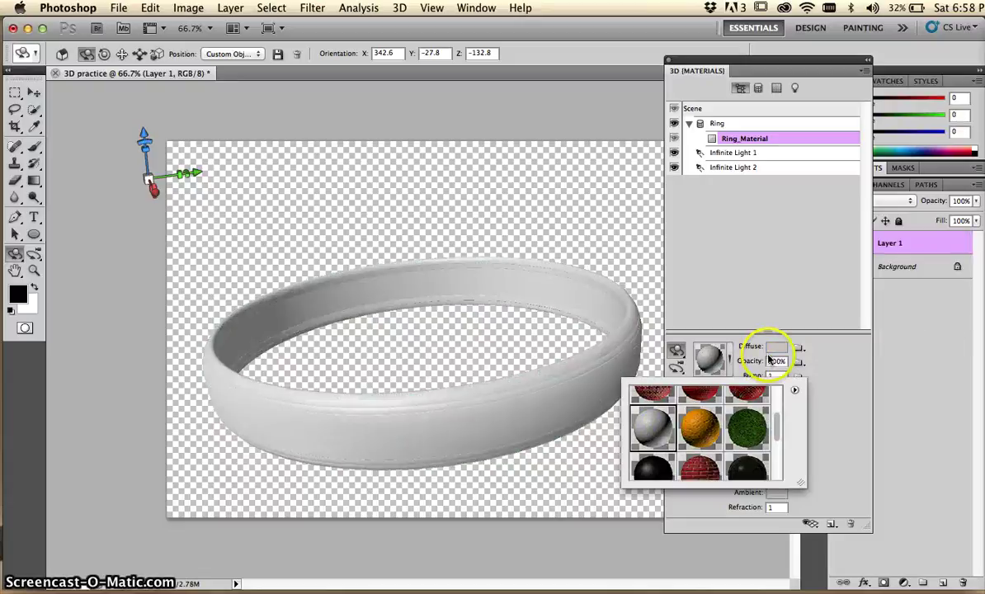
Load Volleyball.jpg from the Image Bank folder as the ring material's diffuse texture
click(802, 348)
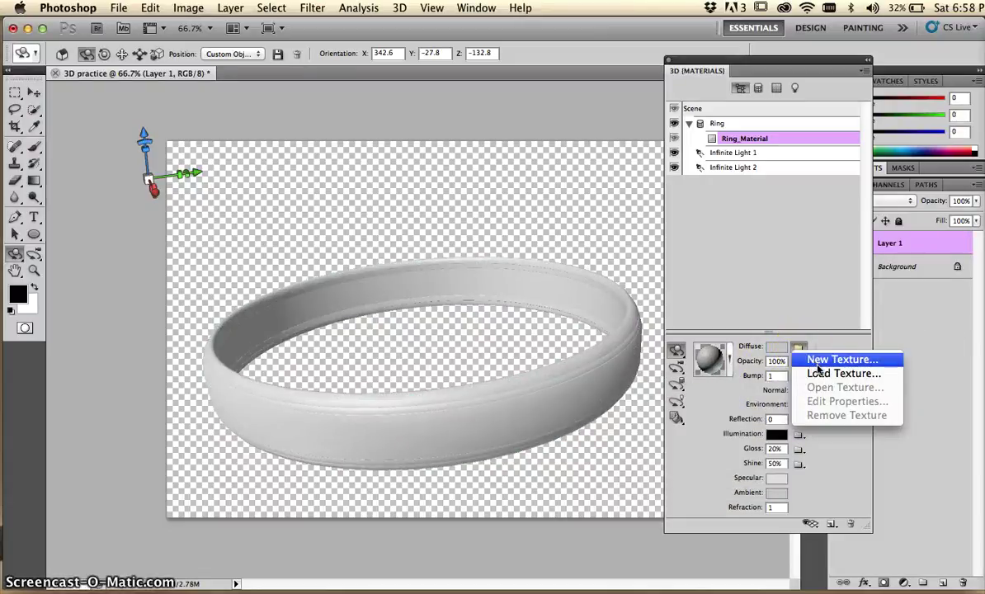
click(816, 374)
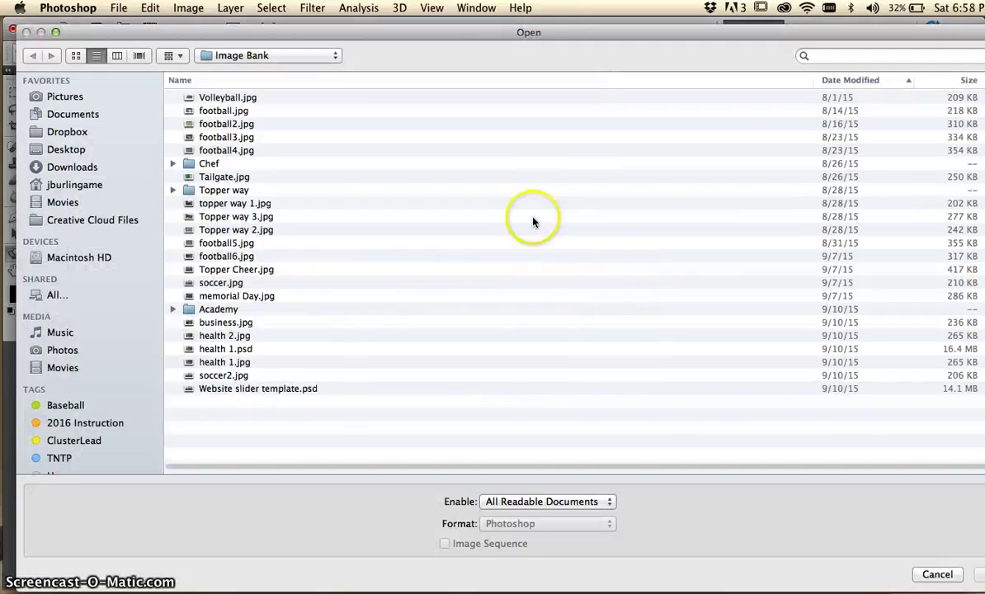
click(212, 99)
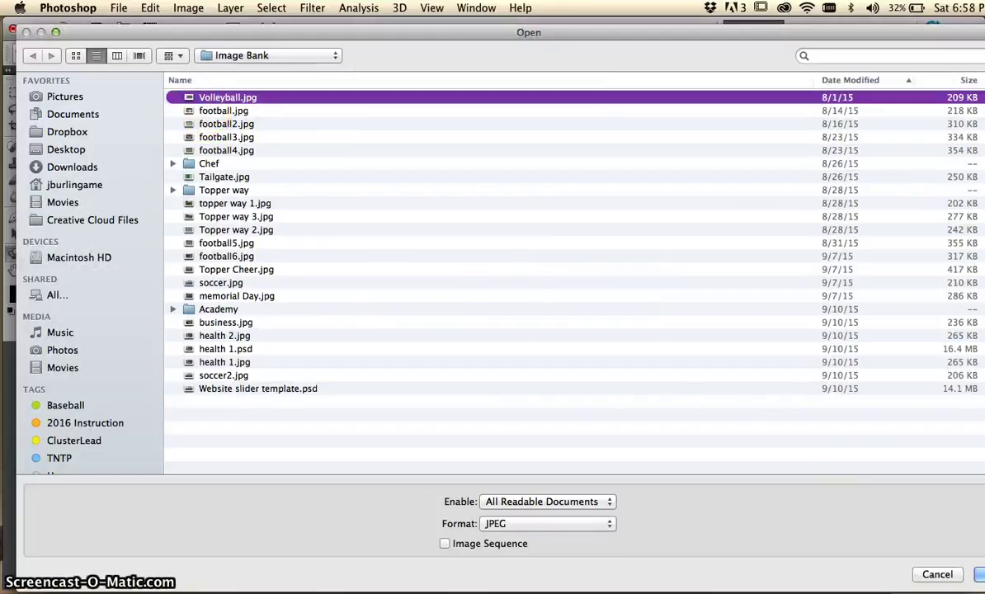
click(980, 574)
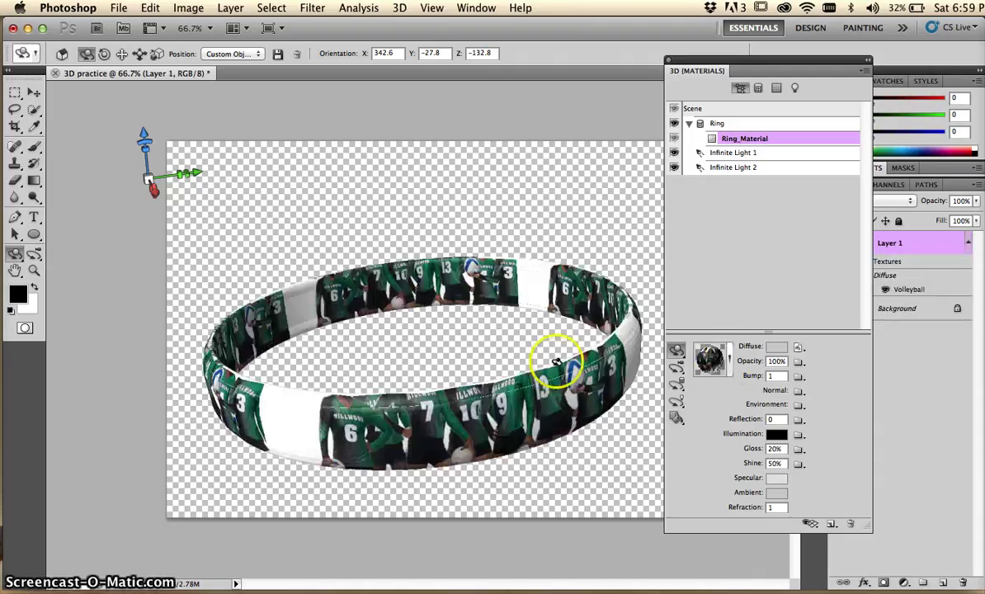
Edit the Volleyball texture's properties, setting its V Offset to 0.212, and apply them
click(801, 346)
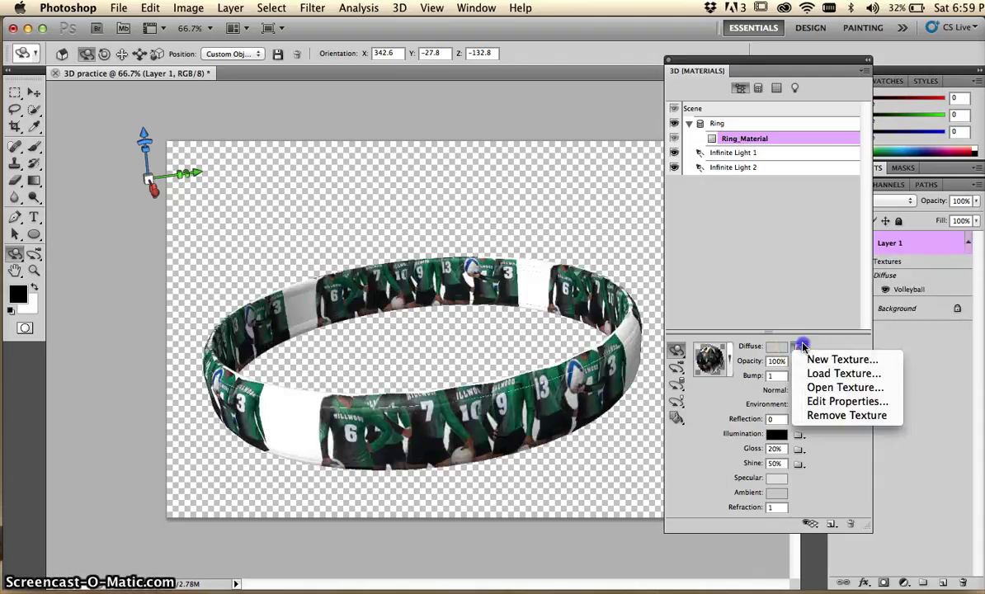
click(826, 401)
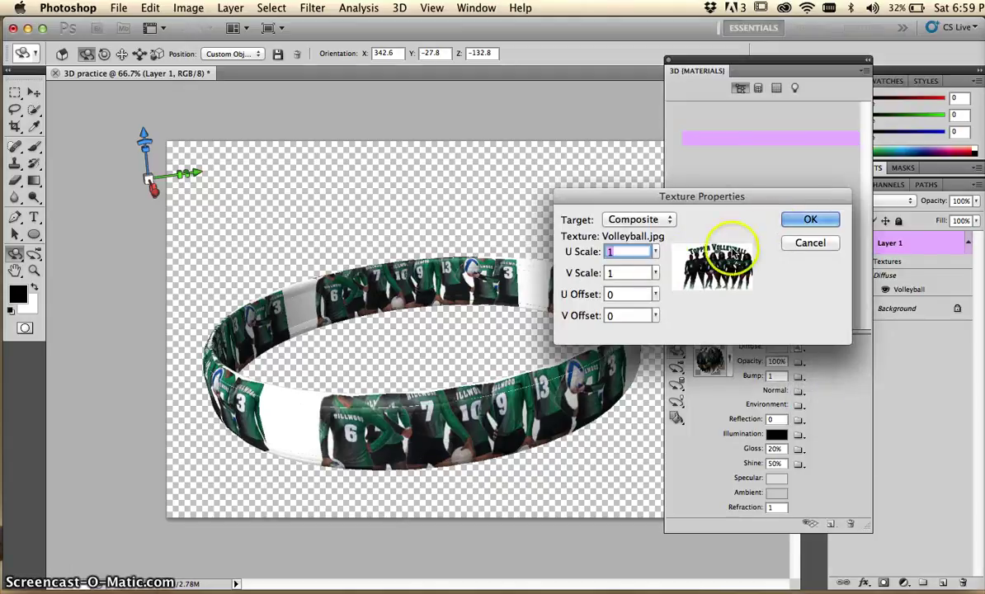
click(656, 316)
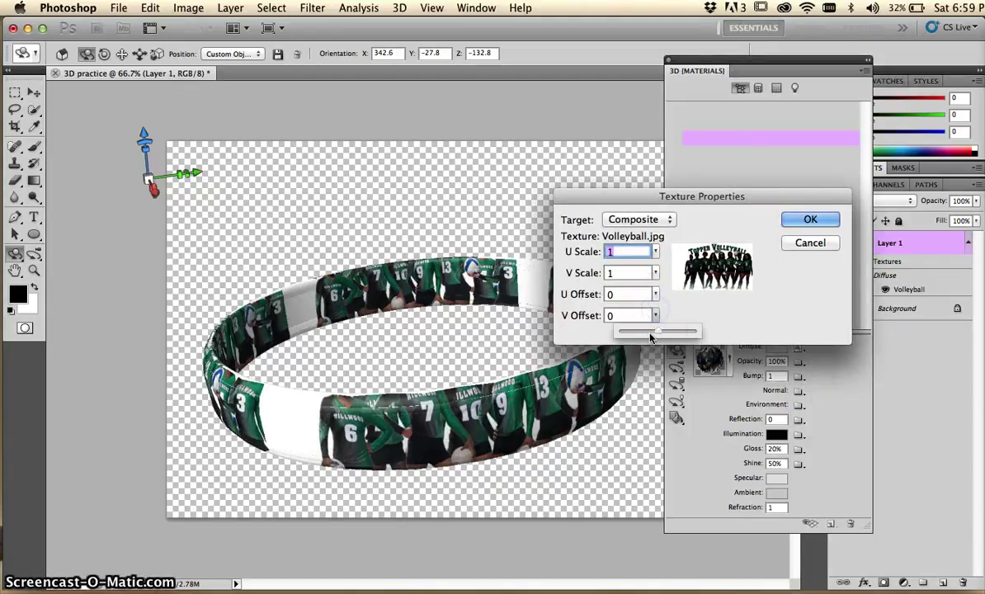
drag(652, 332, 657, 330)
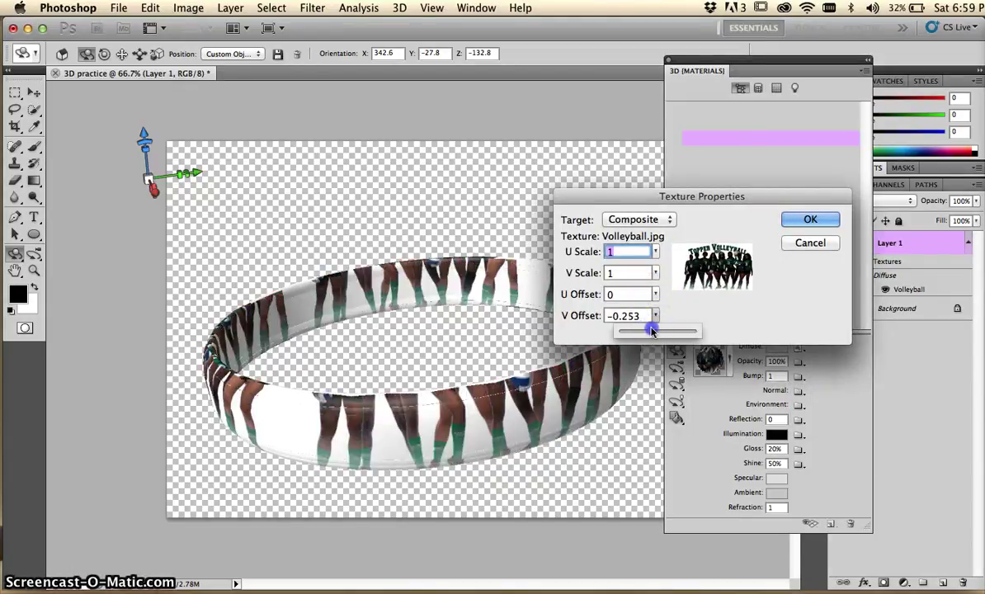
drag(667, 331, 666, 332)
click(805, 221)
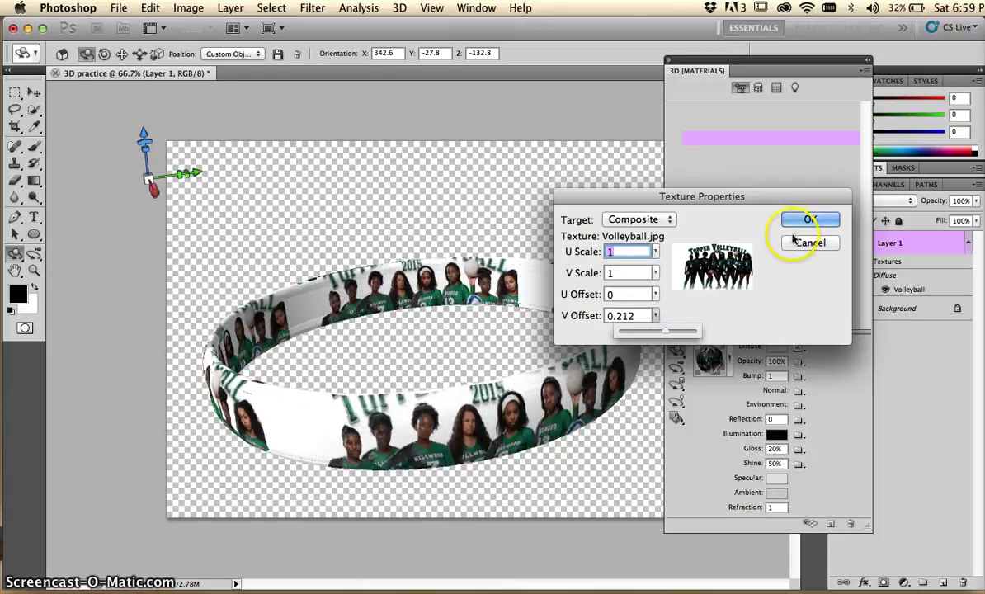
Rotate the ring and orbit the 3D camera, bringing the ring's orientation to about X 341.2, Y -42.1, Z -125
drag(564, 384, 182, 337)
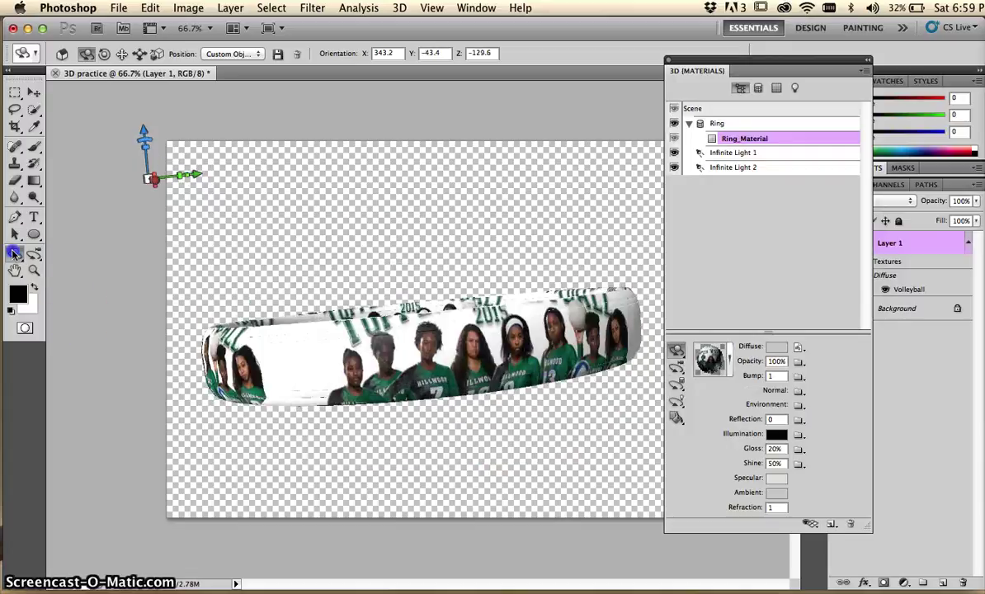
mouse_move(14, 254)
mouse_down()
mouse_move(50, 251)
mouse_move(84, 265)
mouse_move(68, 291)
mouse_move(11, 241)
mouse_move(18, 256)
mouse_up()
click(34, 256)
drag(118, 276, 323, 399)
click(16, 252)
drag(330, 276, 364, 294)
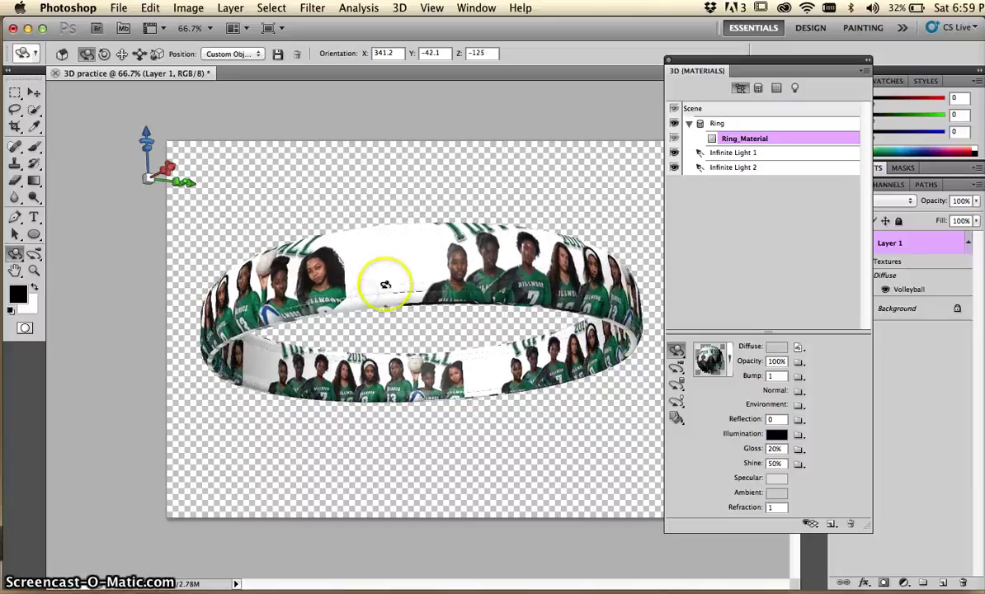
Show the 3D Light guides and rotate Infinite Light 1 to about X -93, Y -53, Z -43
click(677, 402)
click(760, 152)
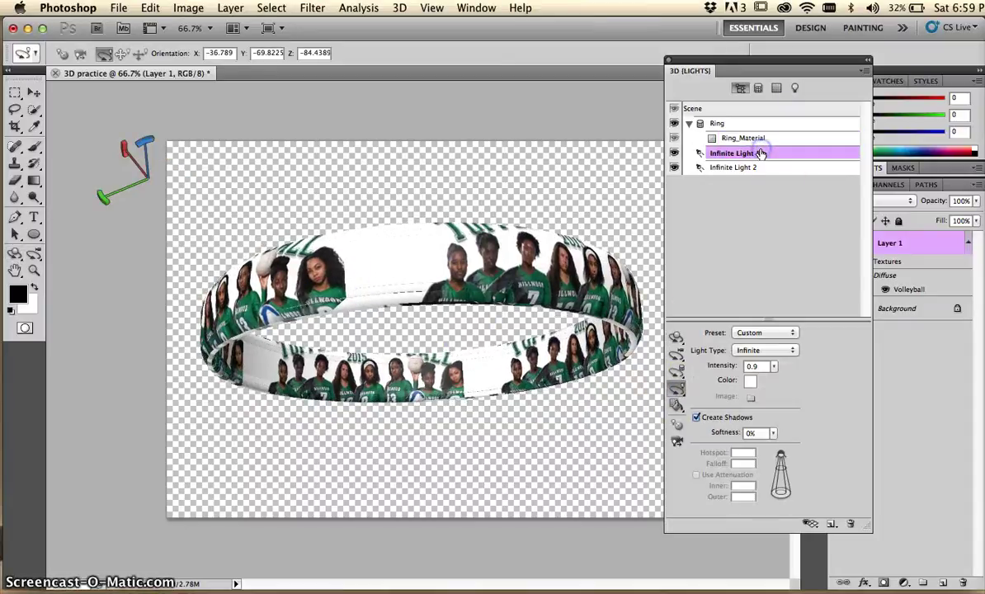
click(811, 524)
click(838, 564)
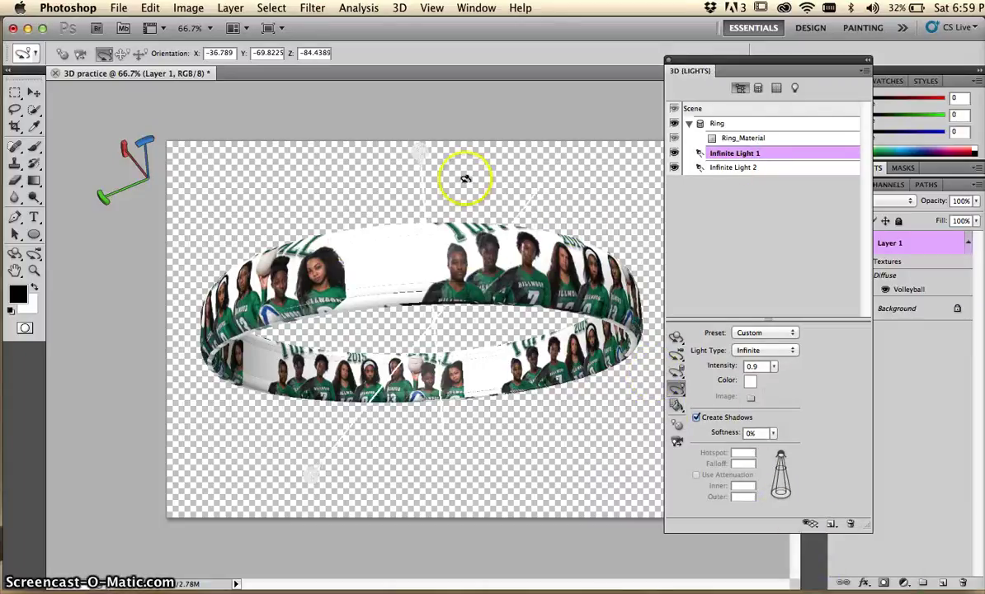
mouse_move(419, 150)
mouse_down()
mouse_move(259, 227)
mouse_move(284, 195)
mouse_move(363, 149)
mouse_move(260, 167)
mouse_move(354, 146)
mouse_move(314, 167)
mouse_up()
mouse_move(483, 157)
mouse_down()
mouse_move(519, 165)
mouse_move(312, 477)
mouse_move(238, 484)
mouse_move(268, 434)
mouse_move(266, 405)
mouse_move(299, 492)
mouse_move(624, 348)
mouse_move(570, 189)
mouse_move(593, 205)
mouse_move(656, 310)
mouse_move(458, 165)
mouse_move(283, 425)
mouse_up()
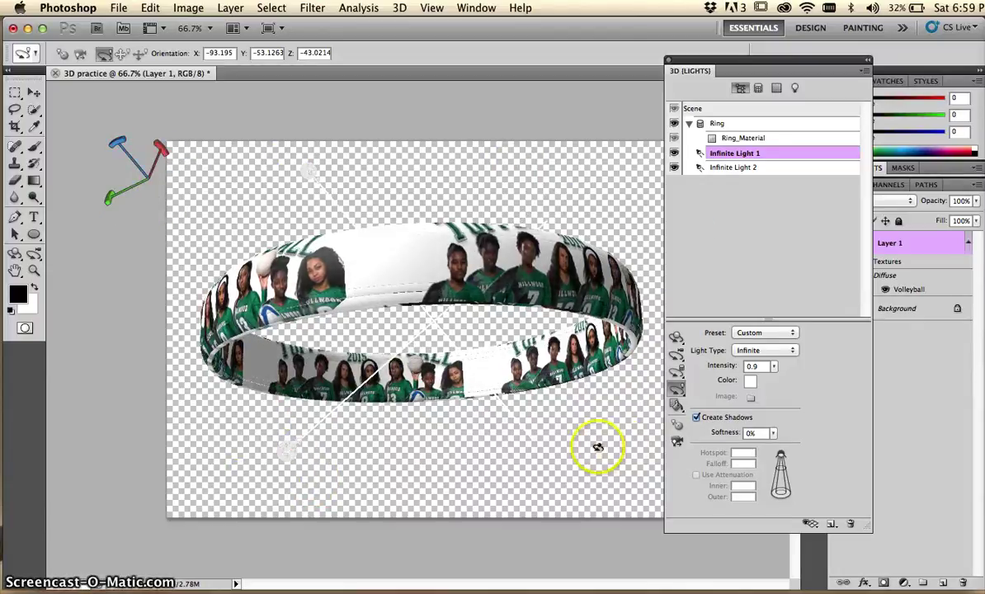
Move the 3D panel clear of the layer list, hide the ring's layer and add a new empty layer above it
click(759, 126)
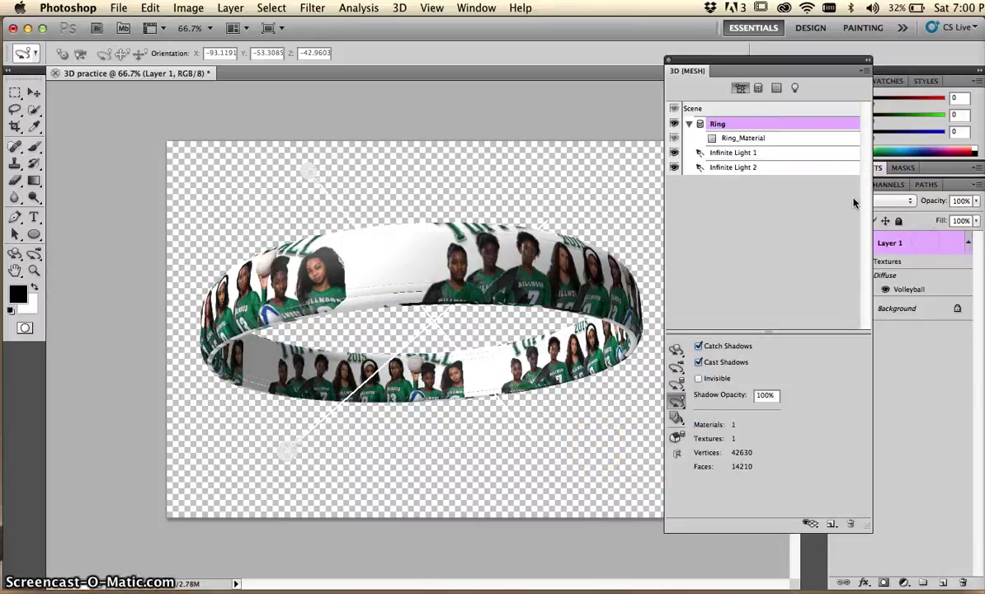
drag(686, 63, 640, 46)
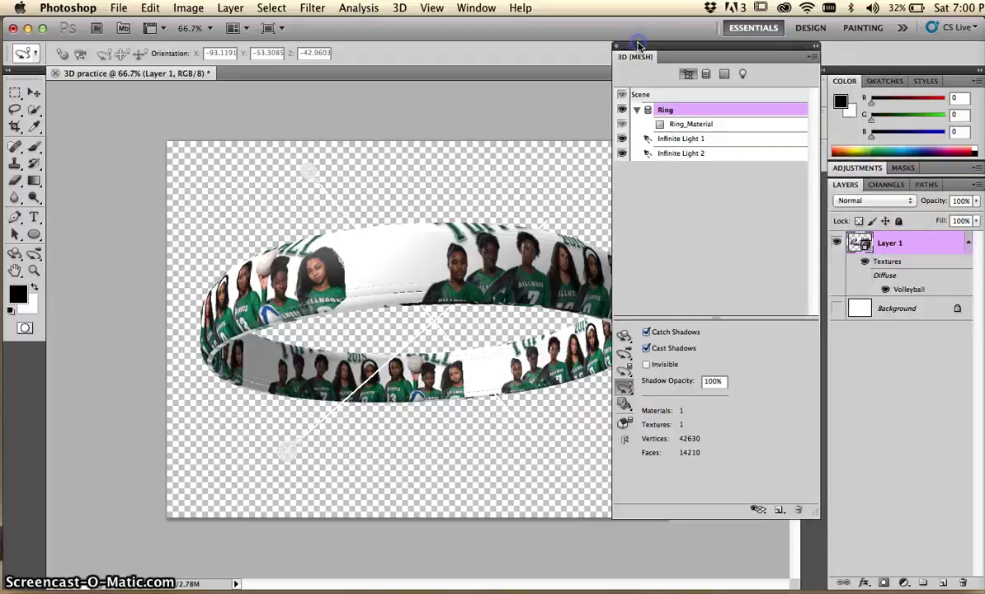
click(838, 242)
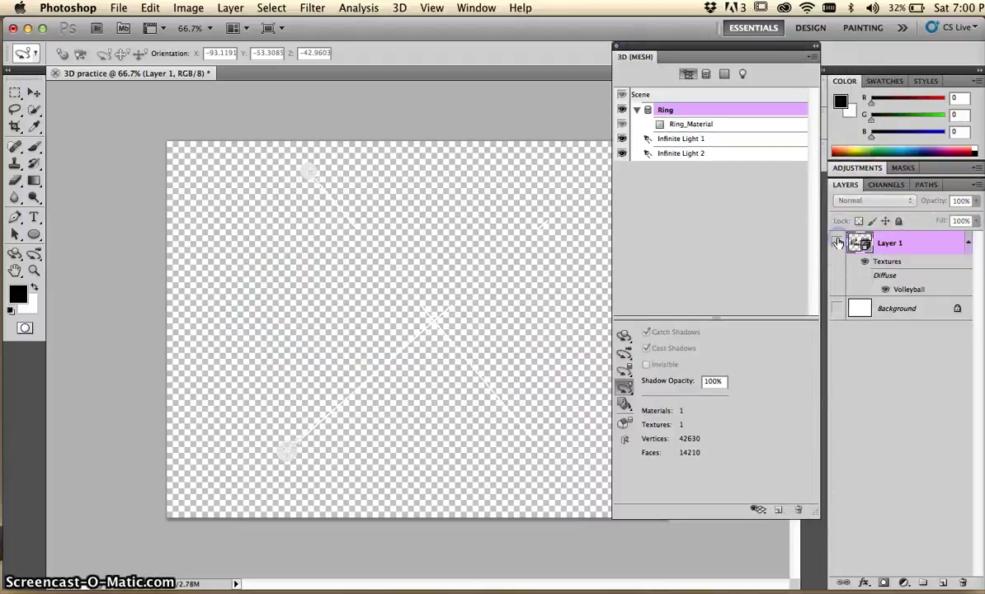
click(945, 583)
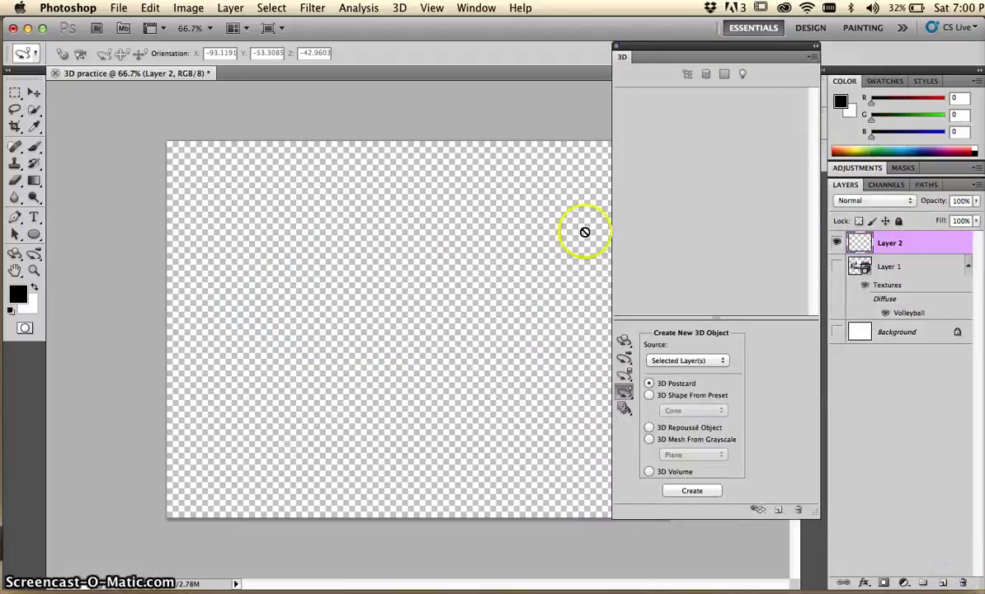
Create a Wine Bottle 3D shape from the new layer, hide its 3D Light guides and activate the 3D Object Rotate tool
click(410, 10)
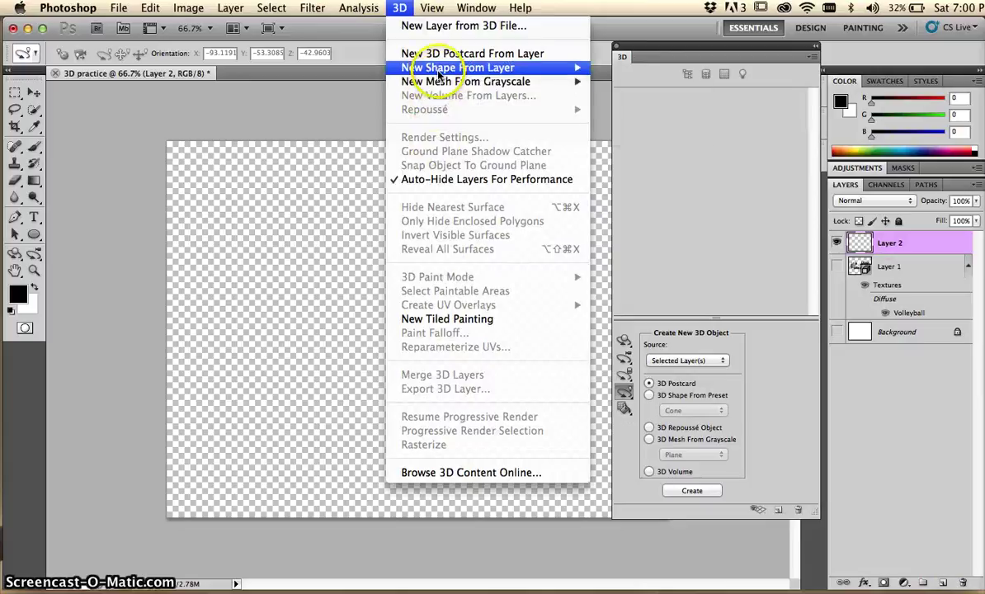
mouse_move(440, 74)
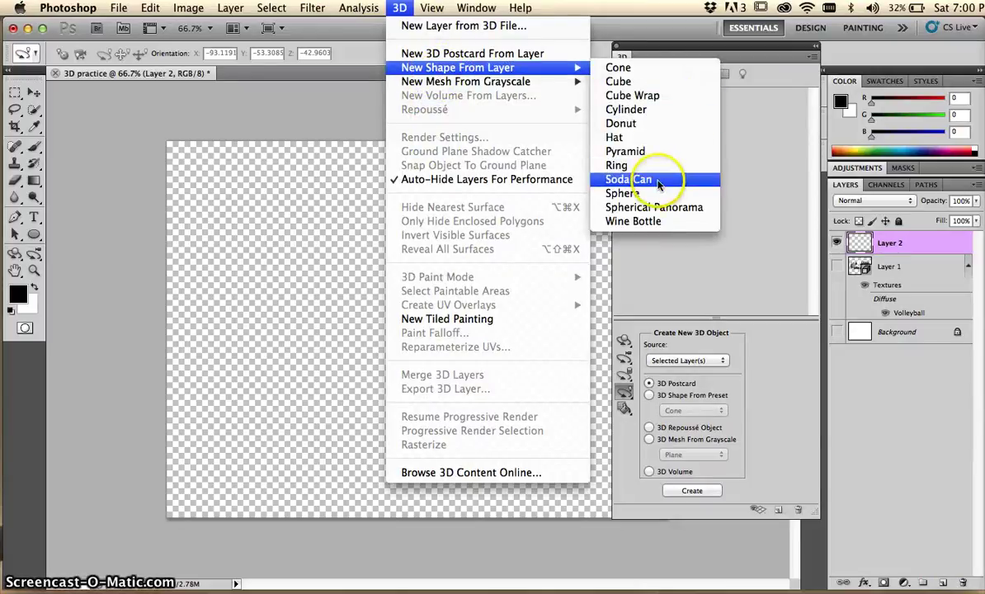
click(647, 221)
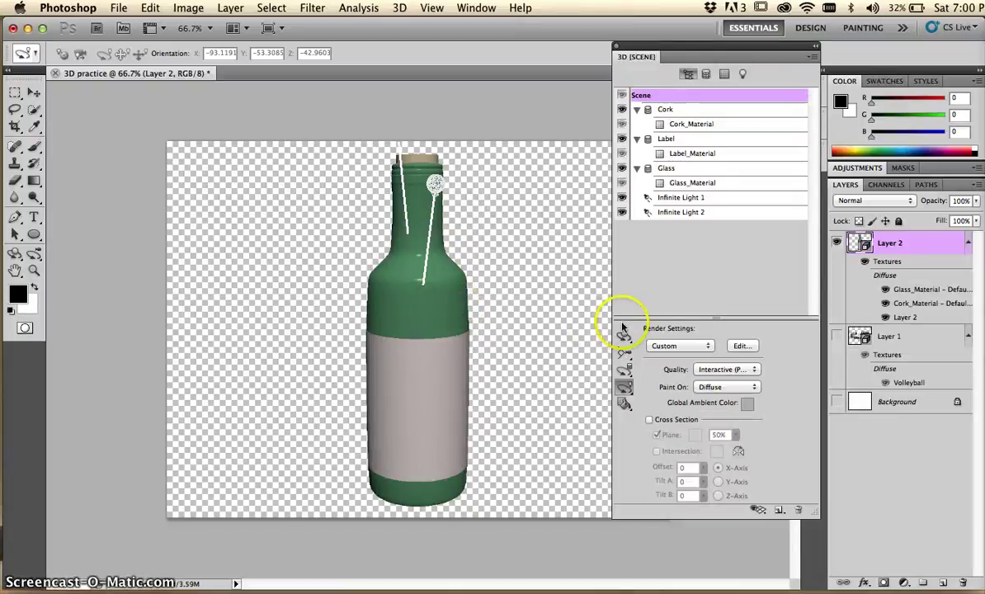
click(758, 511)
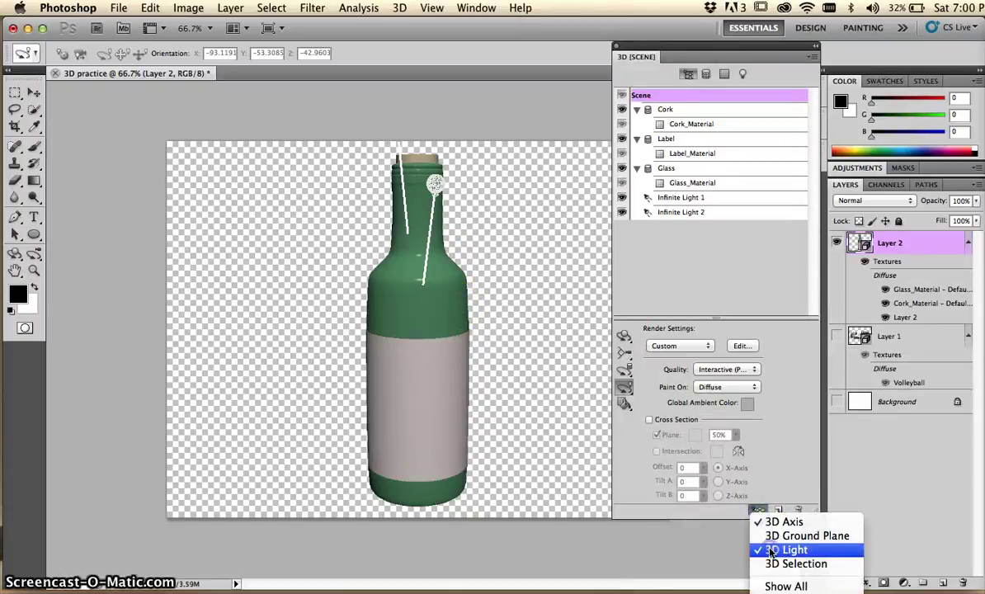
click(770, 551)
click(18, 256)
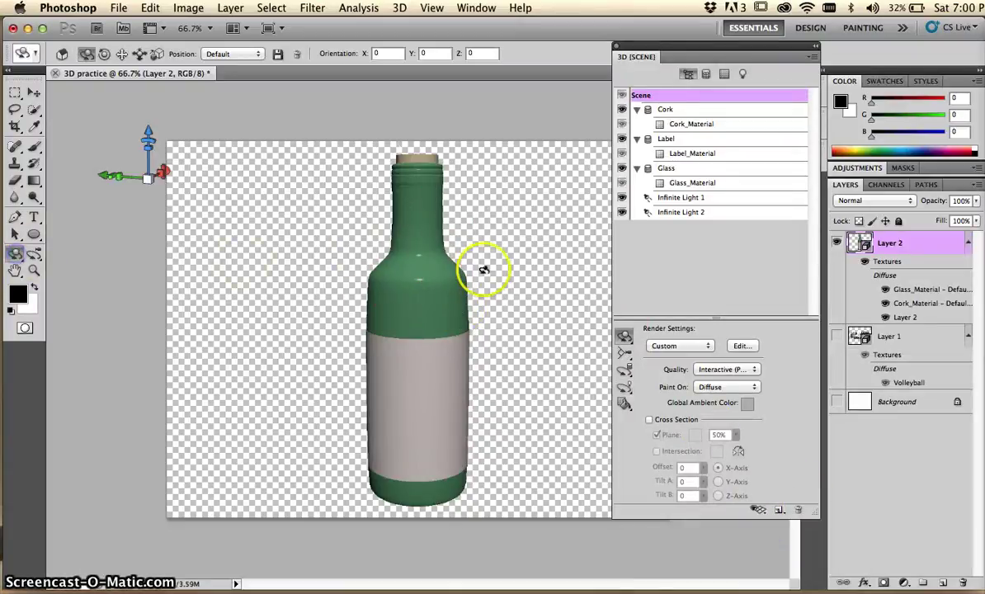
Tilt the bottle to about X -15.2, Y -23.5, Z -16.3 and load soccer.jpg as the Label_Material diffuse texture
drag(488, 268, 535, 333)
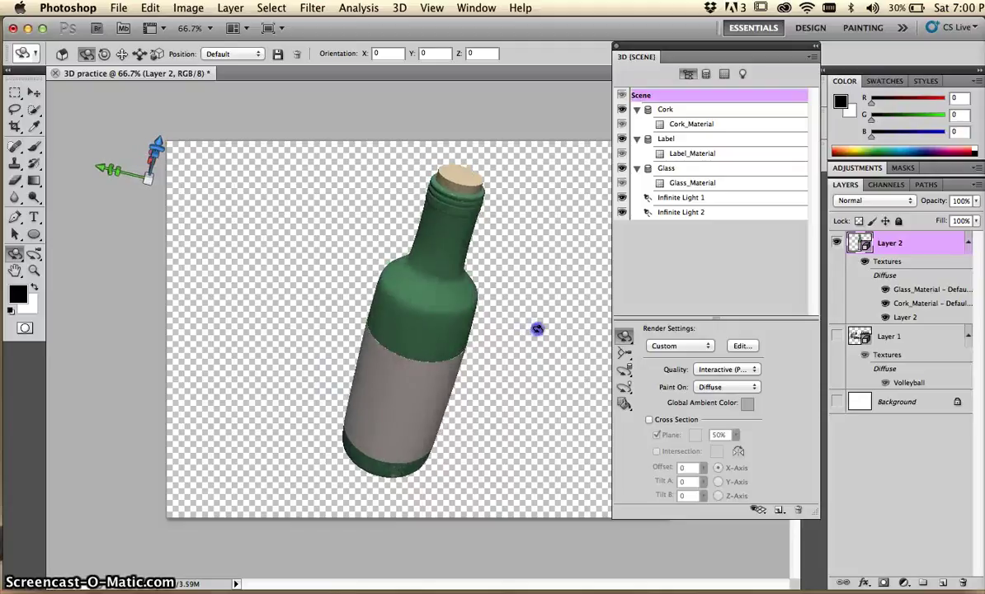
click(703, 154)
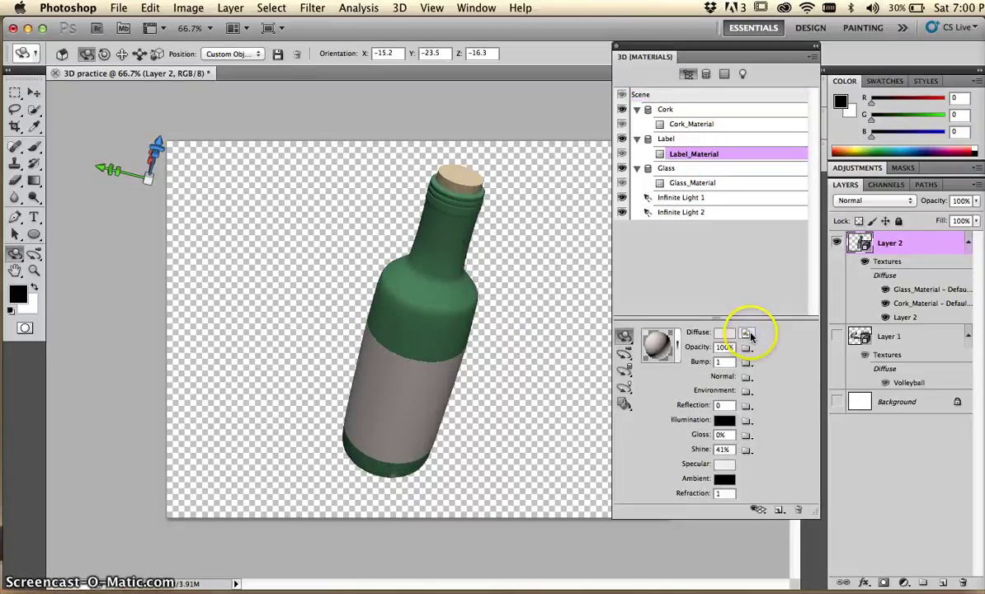
click(747, 333)
click(767, 359)
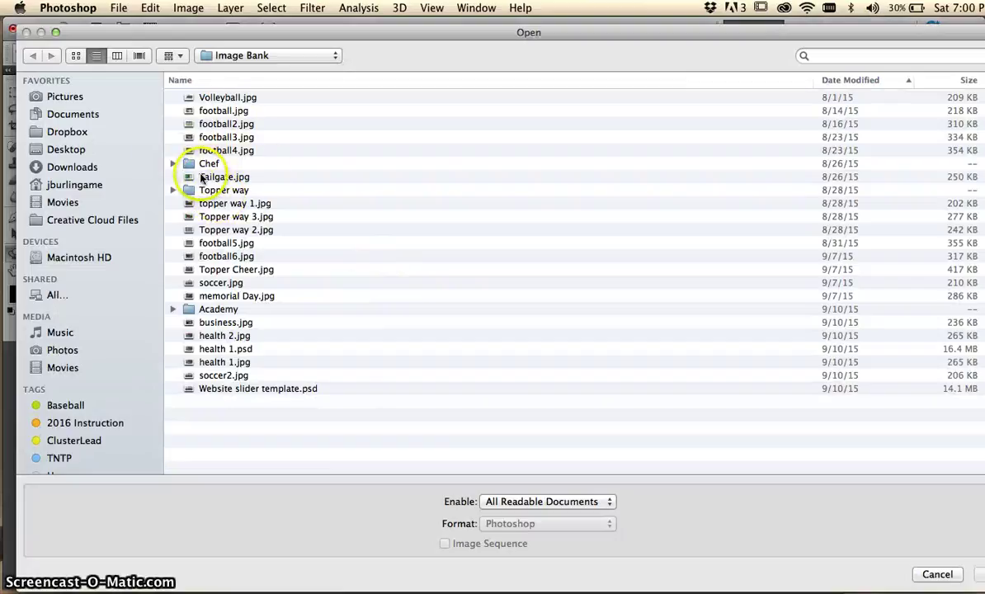
click(213, 282)
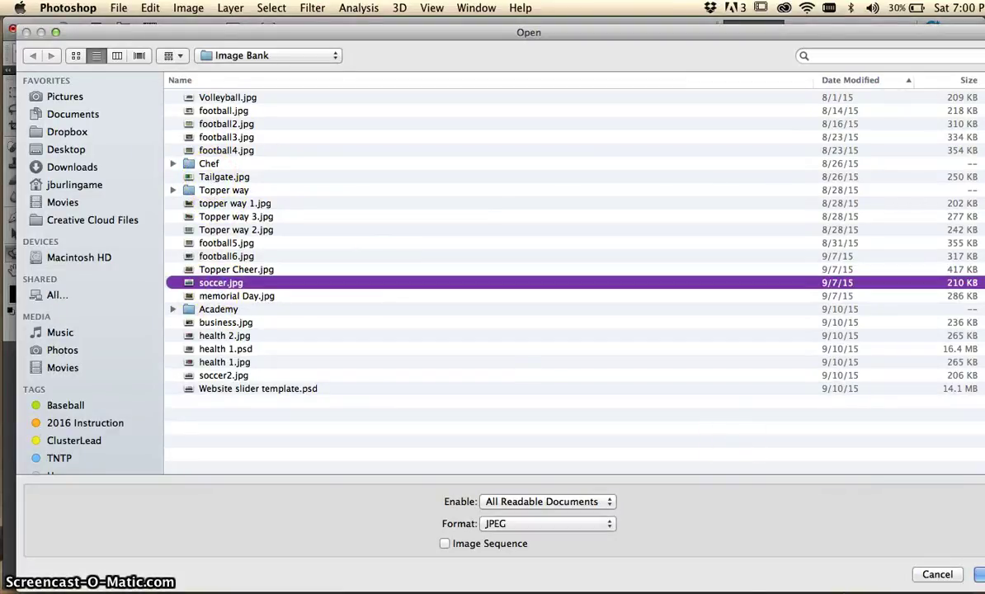
click(980, 575)
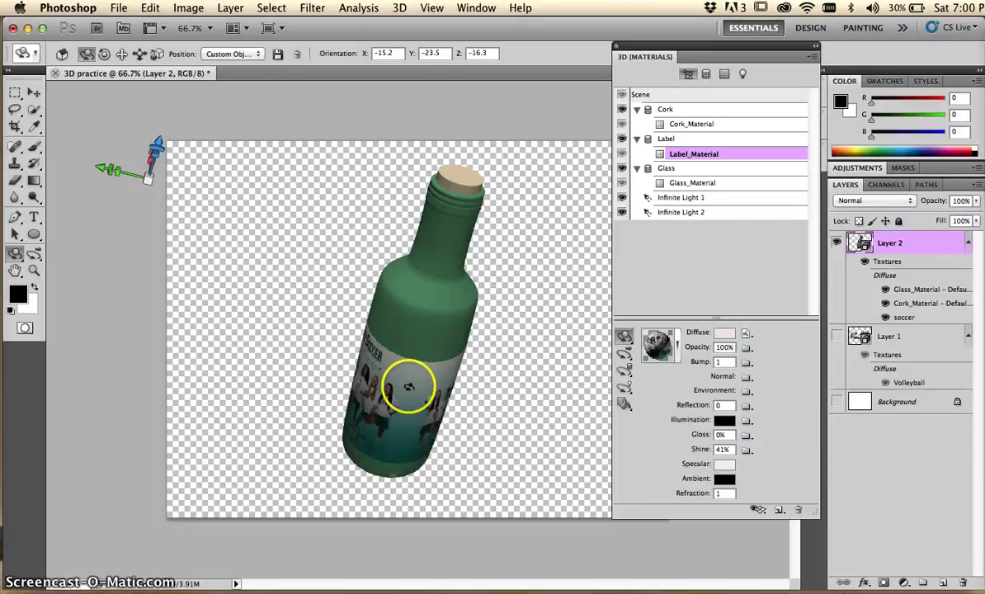
Rotate the bottle to about X -30.3, Y 14.7, Z -91.1, select Cork_Material and scale the bottle up uniformly until the label fills the canvas's lower half
drag(403, 386, 334, 317)
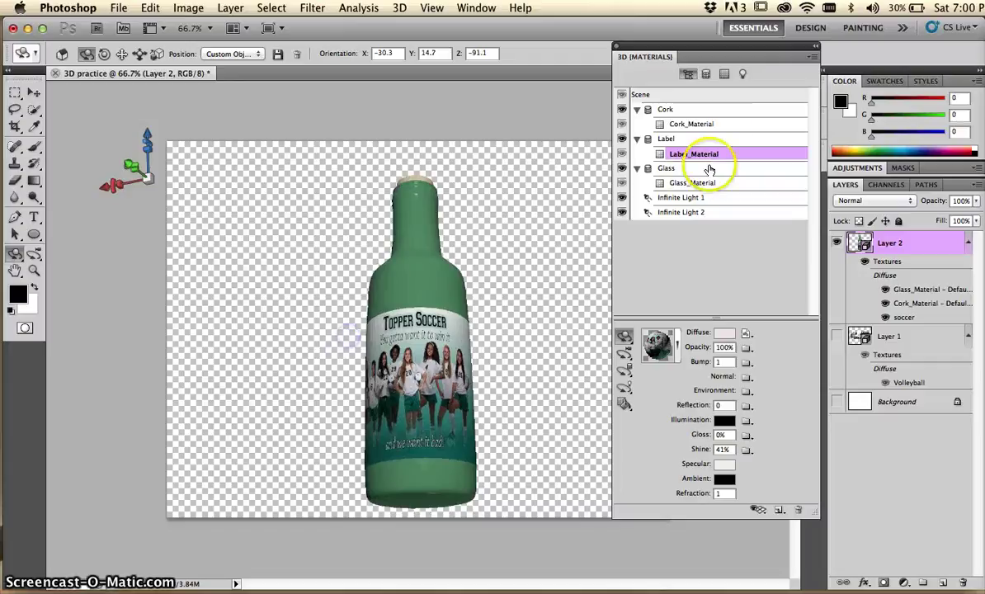
click(720, 125)
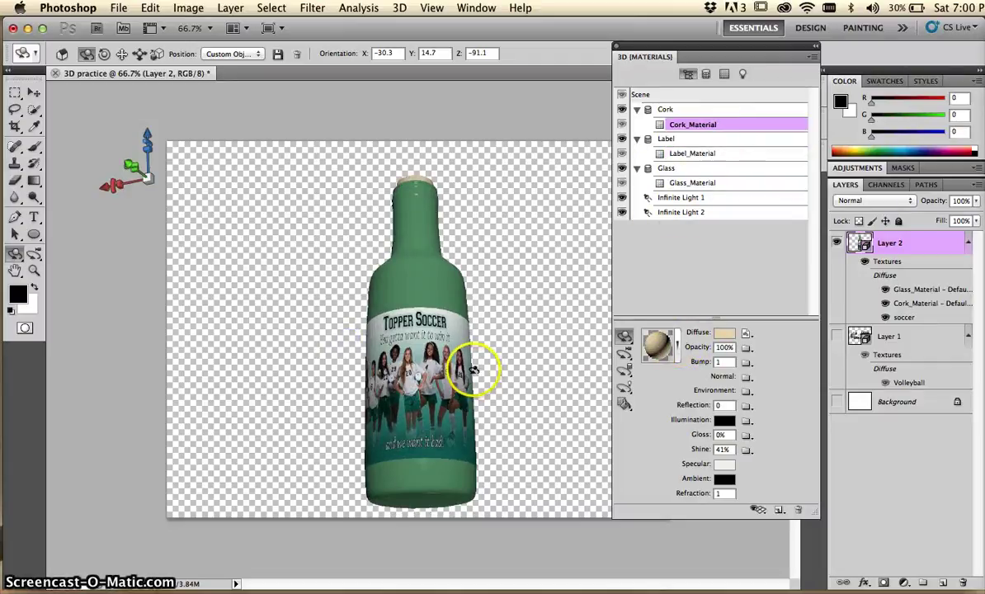
mouse_move(149, 176)
drag(148, 177, 140, 10)
click(449, 421)
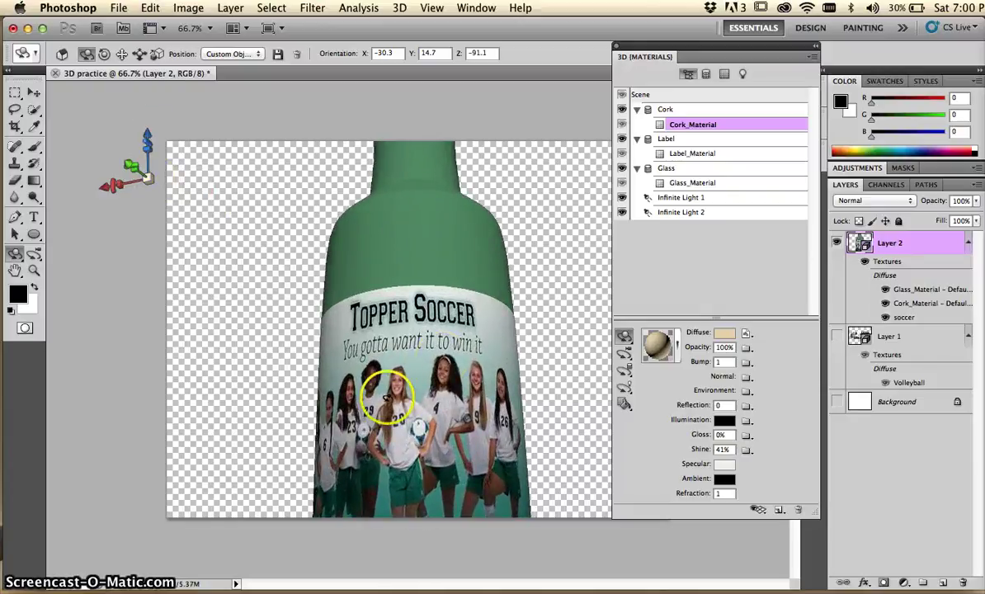
Set the Label_Material bump to 0 and change its diffuse color to the nearest web-safe color, white
click(708, 153)
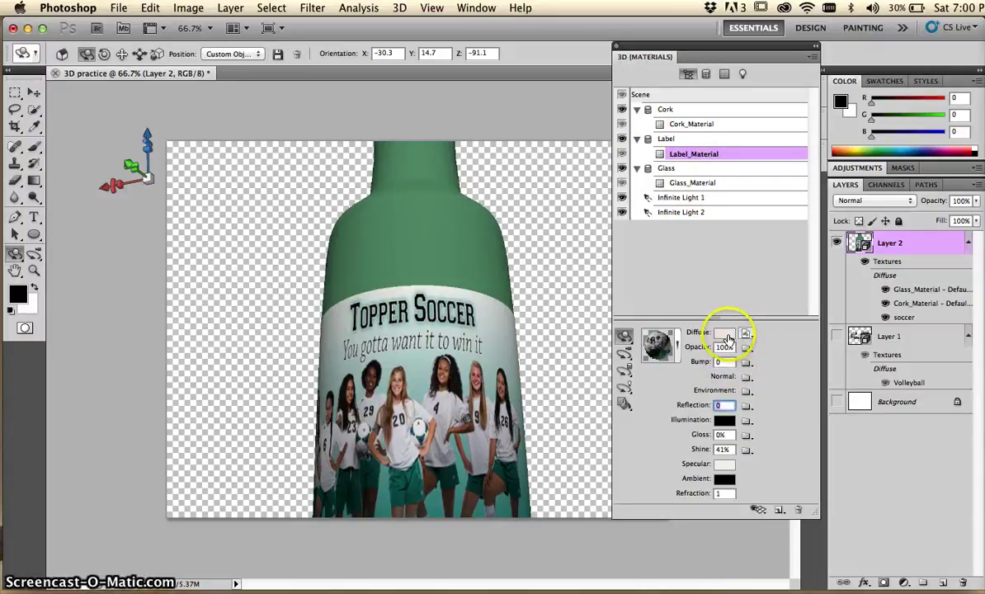
click(724, 333)
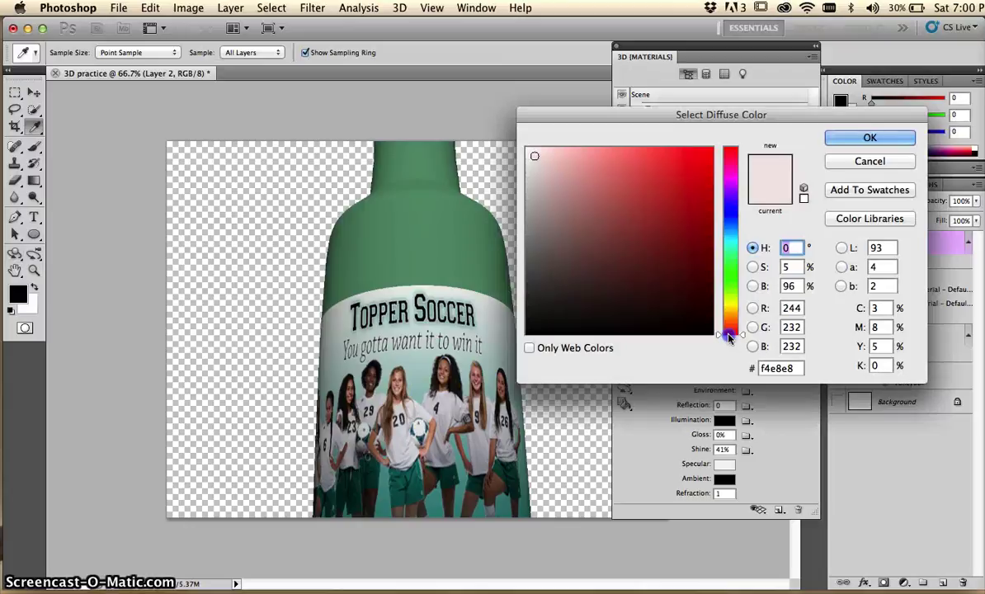
click(804, 199)
click(872, 141)
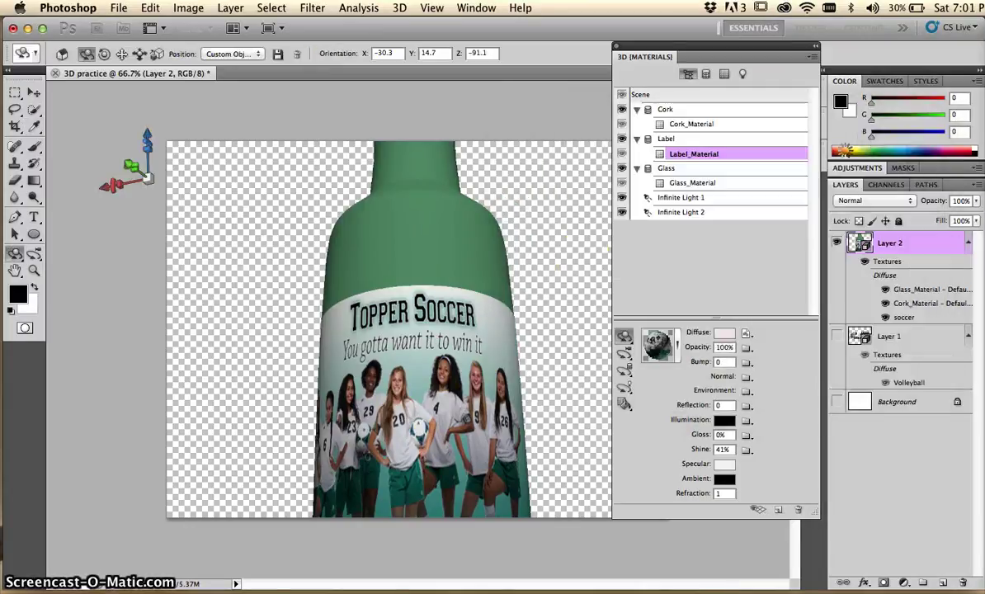
Rotate the bottle to about X -33.1, Y 13.2, Z -104.1 and scale it down uniformly until it fits within the canvas
drag(374, 286, 414, 208)
click(171, 199)
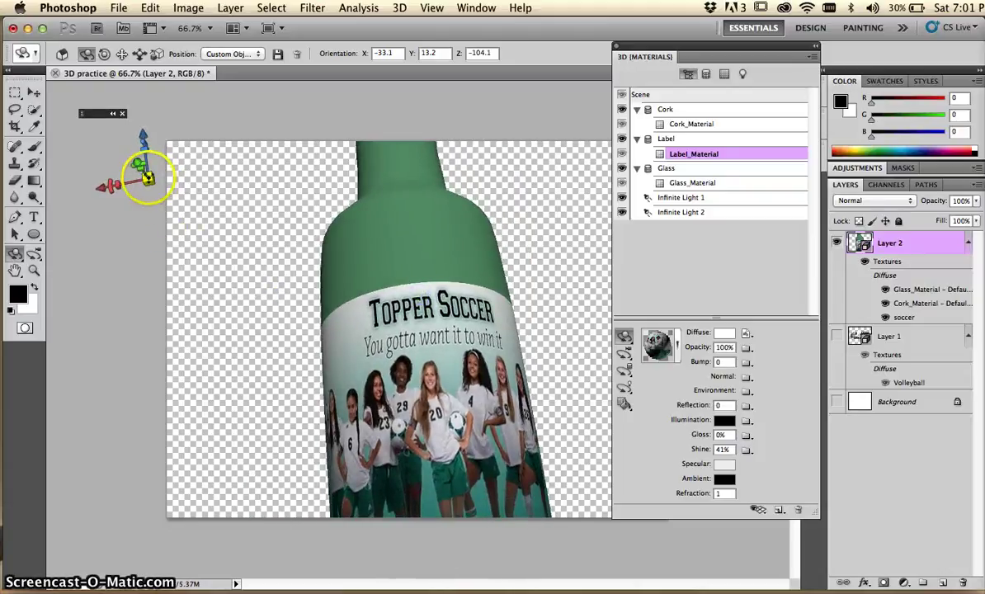
drag(147, 177, 227, 268)
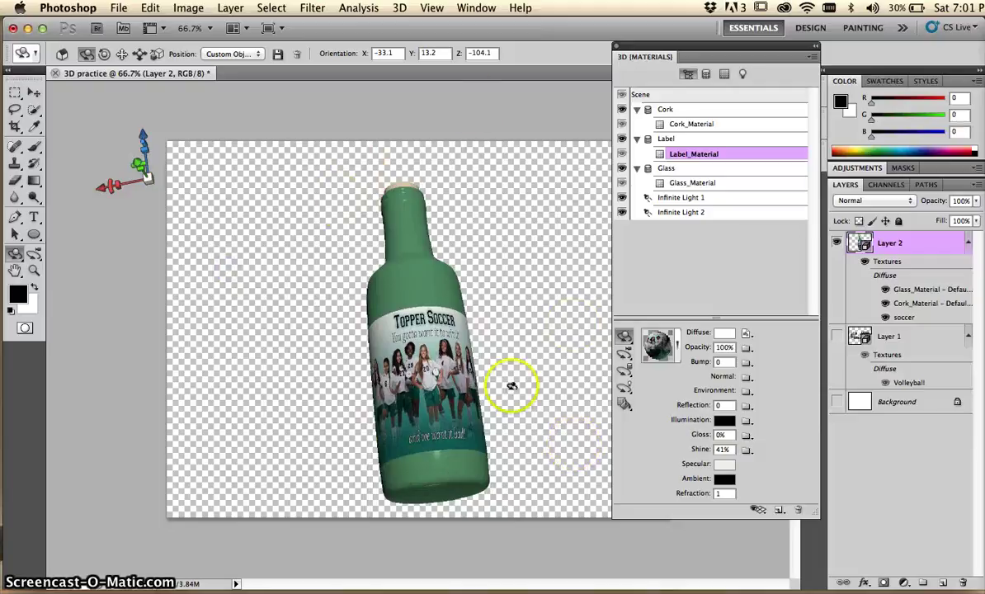
Rotate the bottle with the 3D Object Rotate tool so its underside faces forward, and activate the 3D Camera Rotate tool
click(14, 255)
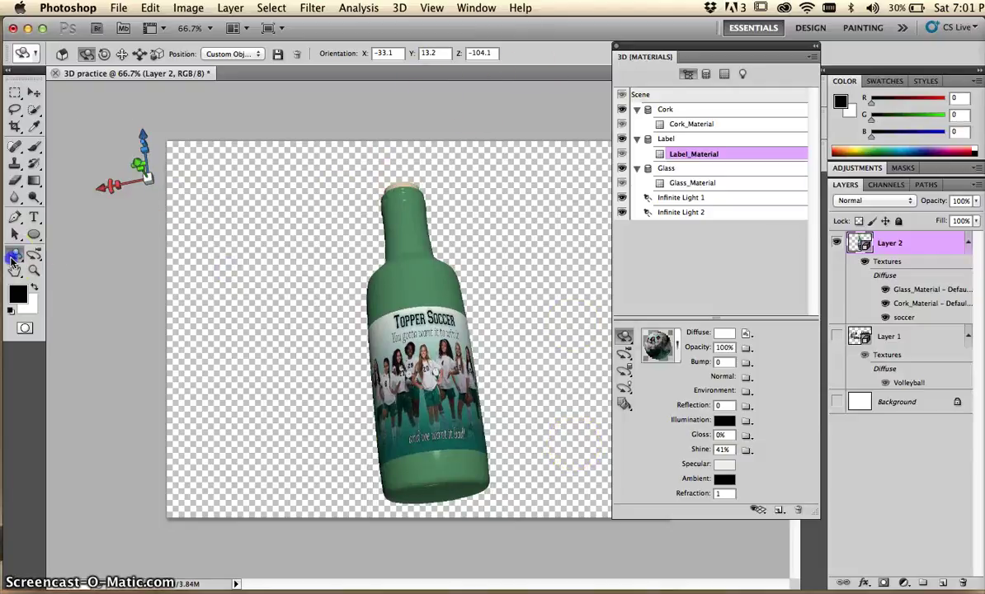
drag(343, 294, 489, 438)
click(36, 258)
Open the material presets for Label_Material
click(678, 341)
click(673, 345)
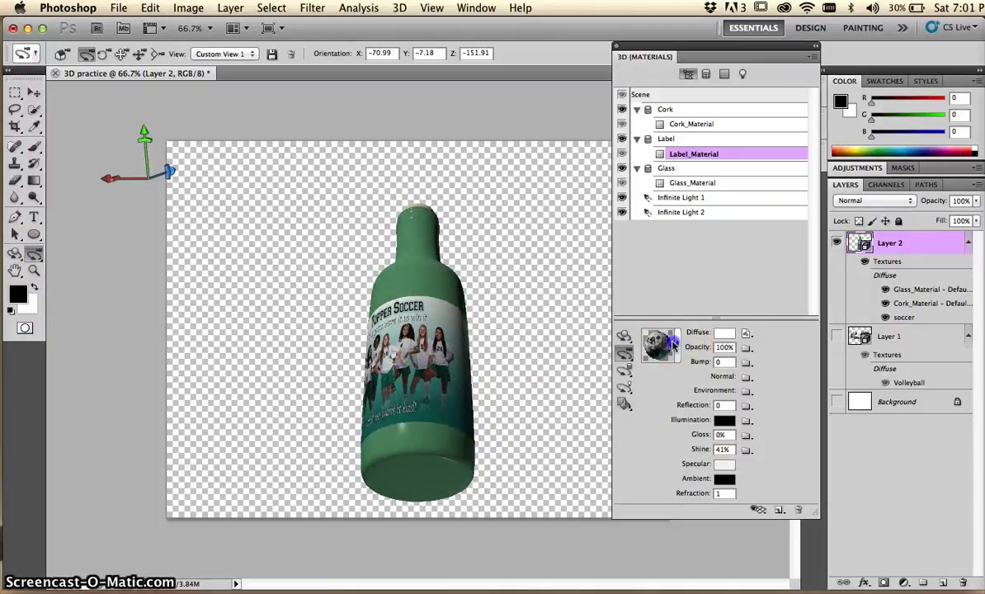